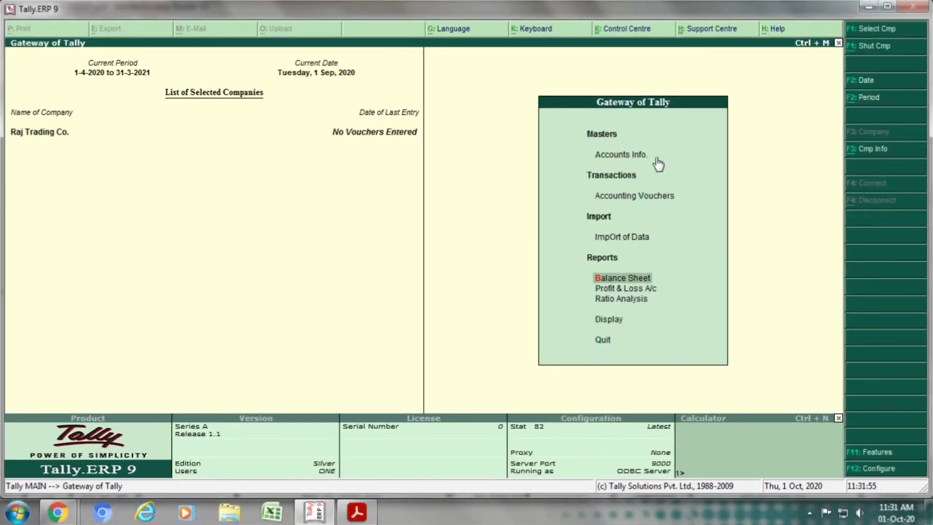
# Step: Go to the Ledgers section of Accounts Info for Raj Trading Co
pyautogui.click(622, 153)
pyautogui.press('Return')
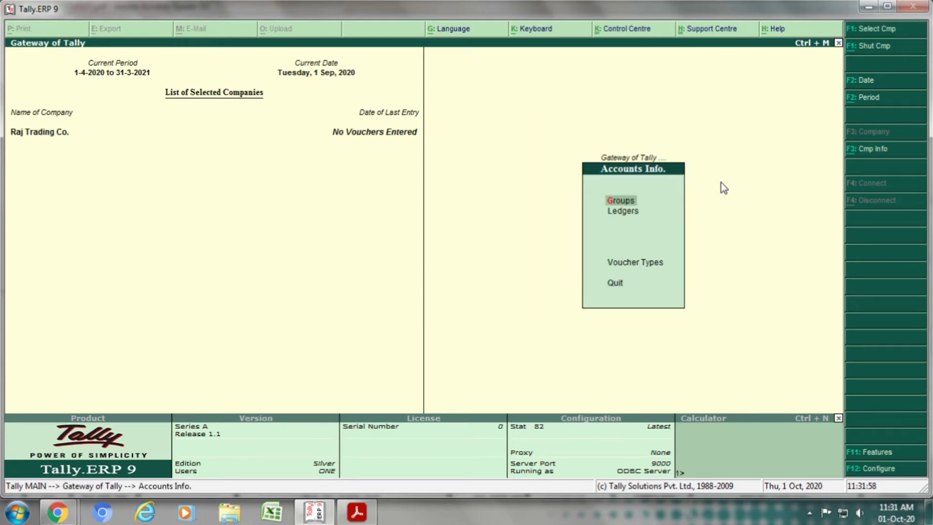
pyautogui.press('Down')
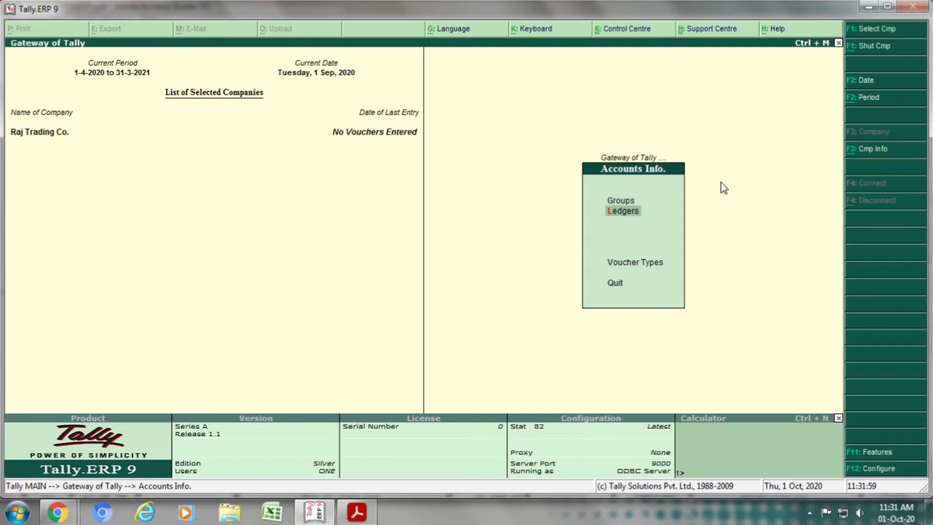
pyautogui.click(621, 213)
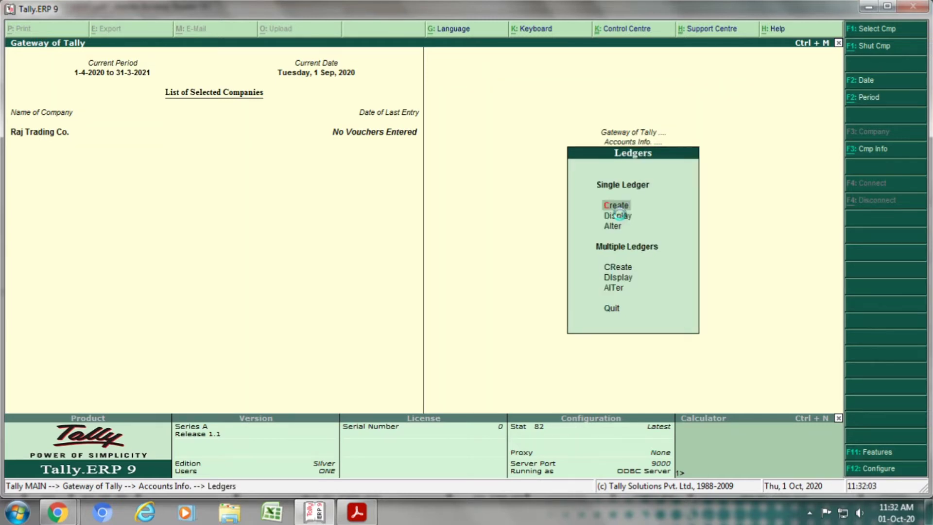
pyautogui.press('Return')
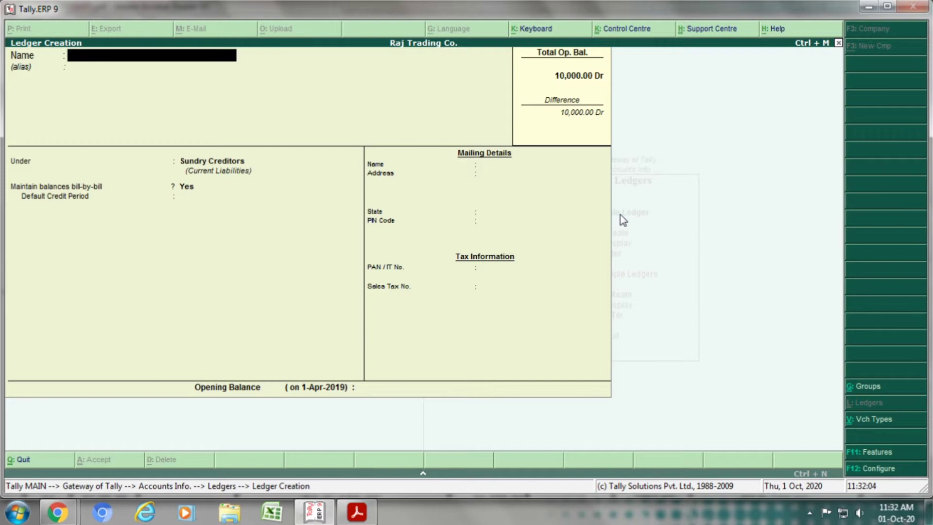
pyautogui.press('Escape')
pyautogui.press('Return')
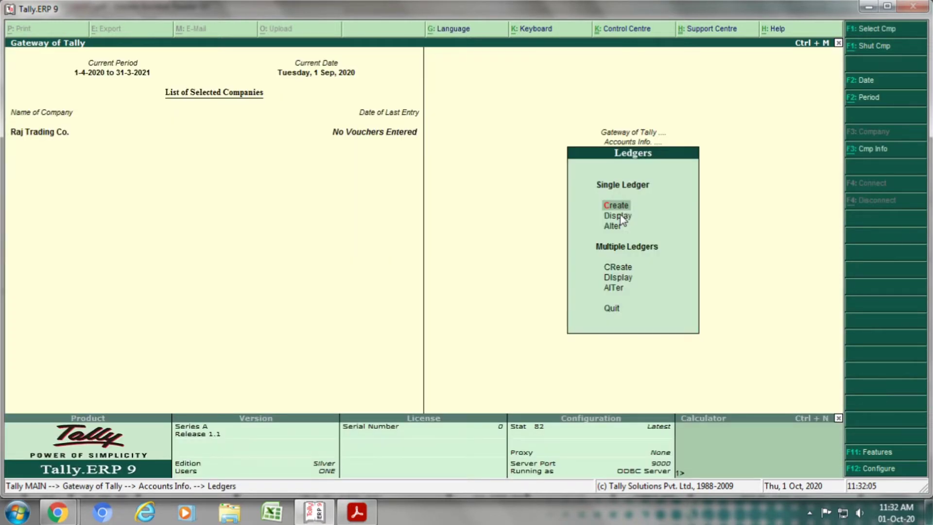
# Step: Open the DCB OD BANK A/C ledger for alteration as a single ledger
pyautogui.press('Down')
pyautogui.press('Down')
pyautogui.press('Return')
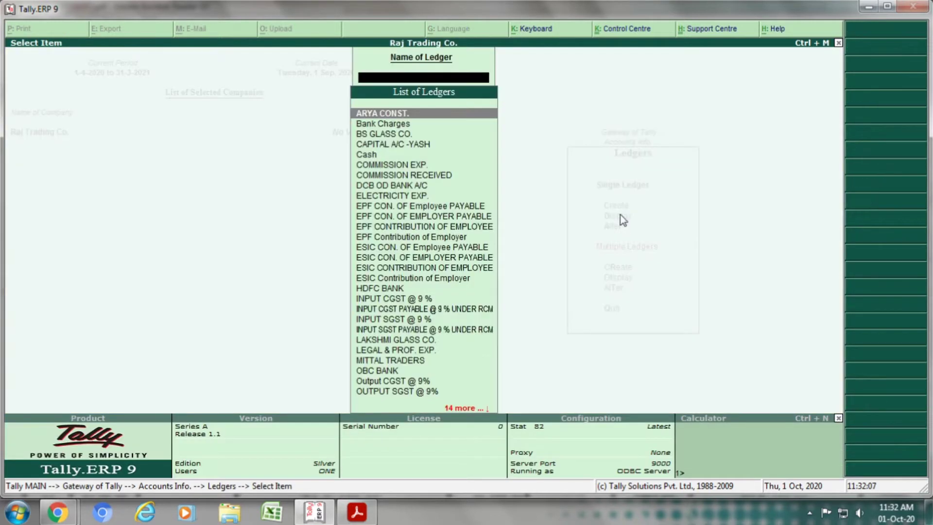
pyautogui.write('D')
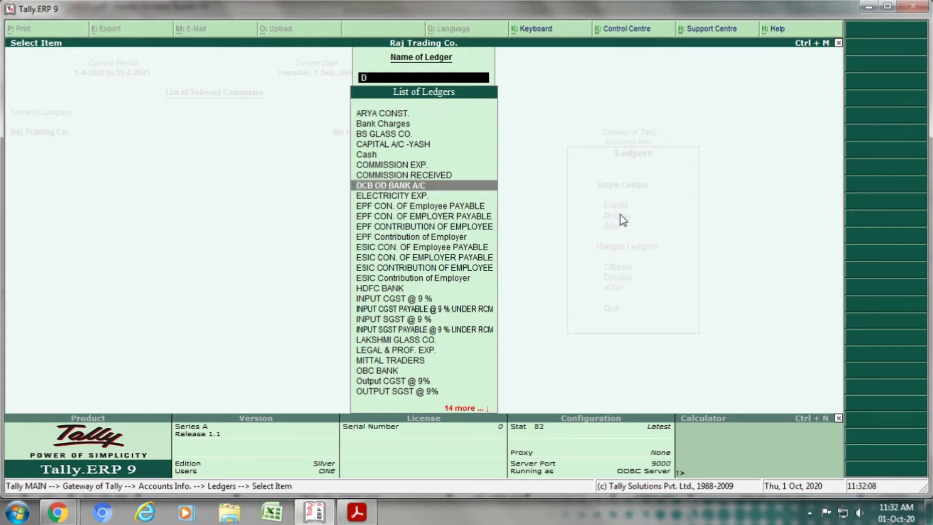
pyautogui.write('CB')
pyautogui.press('Return')
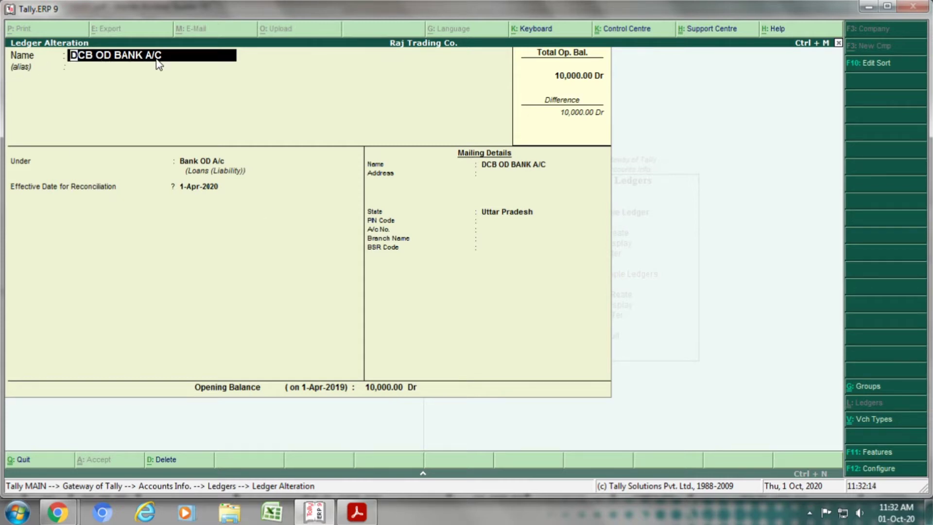
# Step: Review the DCB OD BANK A/C ledger's group, reconciliation date, mailing details and opening balance, and accept it without changes
pyautogui.press('Return')
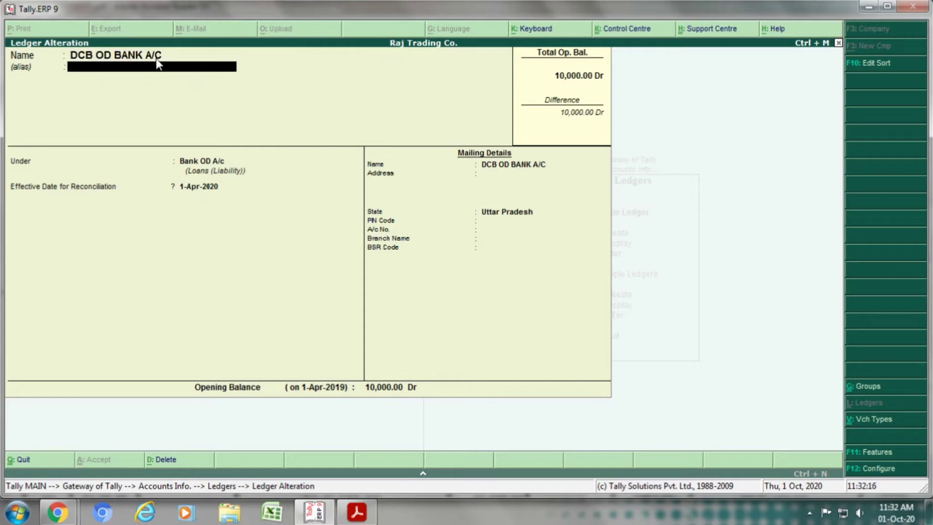
pyautogui.press('Return')
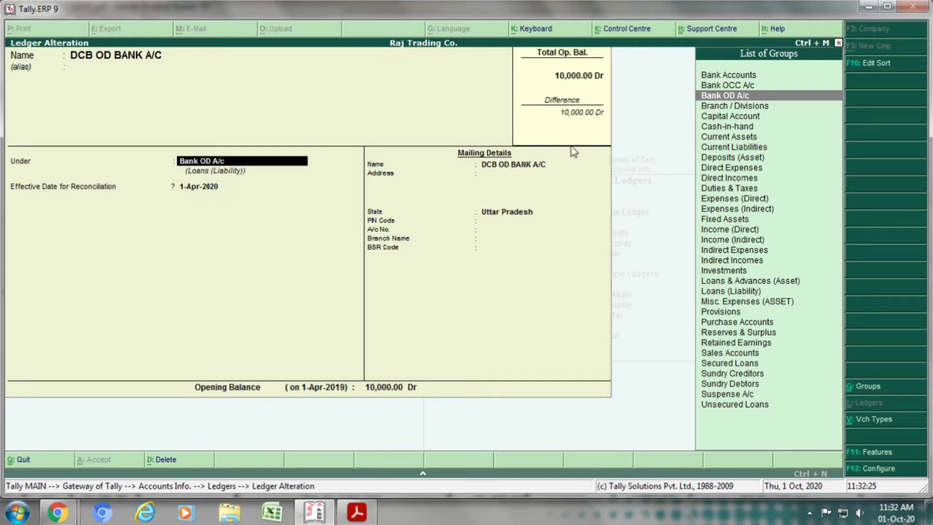
pyautogui.press('Return')
pyautogui.press('Return')
pyautogui.press('Return')
pyautogui.press('Return')
pyautogui.press('Return')
pyautogui.press('Return')
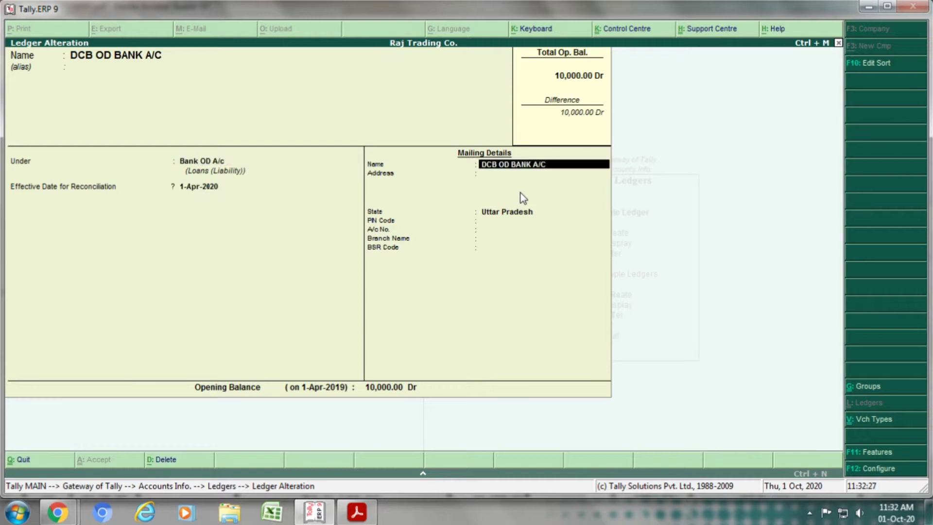
pyautogui.press('Return')
pyautogui.press('Return')
pyautogui.press('Return')
pyautogui.press('Return')
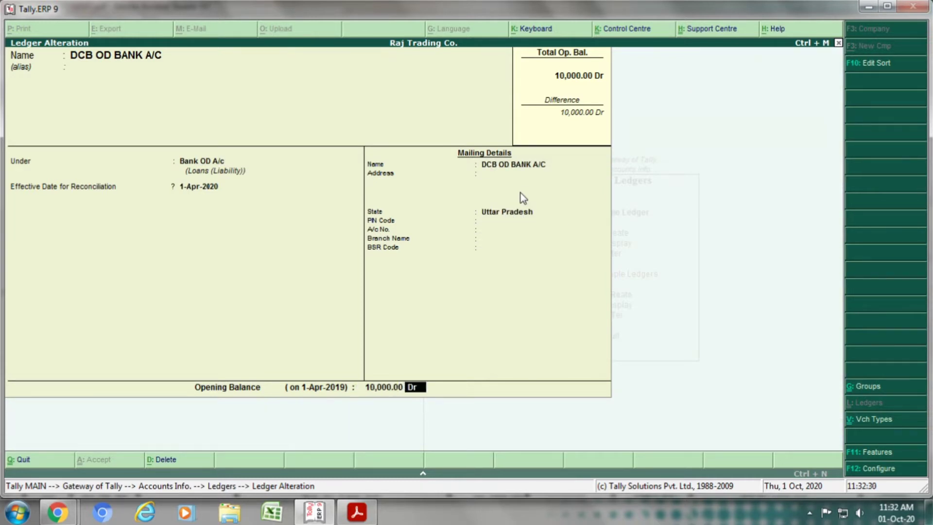
pyautogui.press('Return')
pyautogui.press('Return')
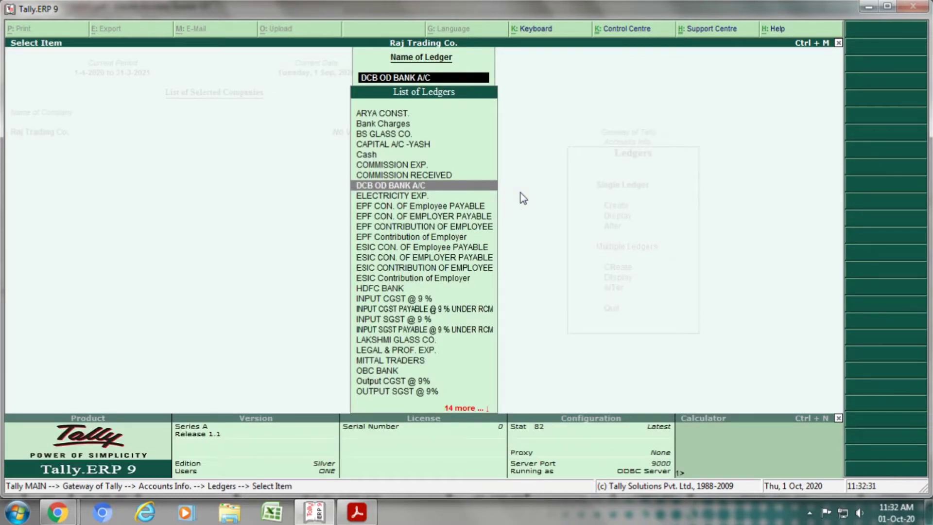
# Step: Leave the ledger masters for accounting voucher entry and check the first transaction in OD BANK STATMENT.pdf in Adobe Acrobat Reader
pyautogui.press('Escape')
pyautogui.press('Escape')
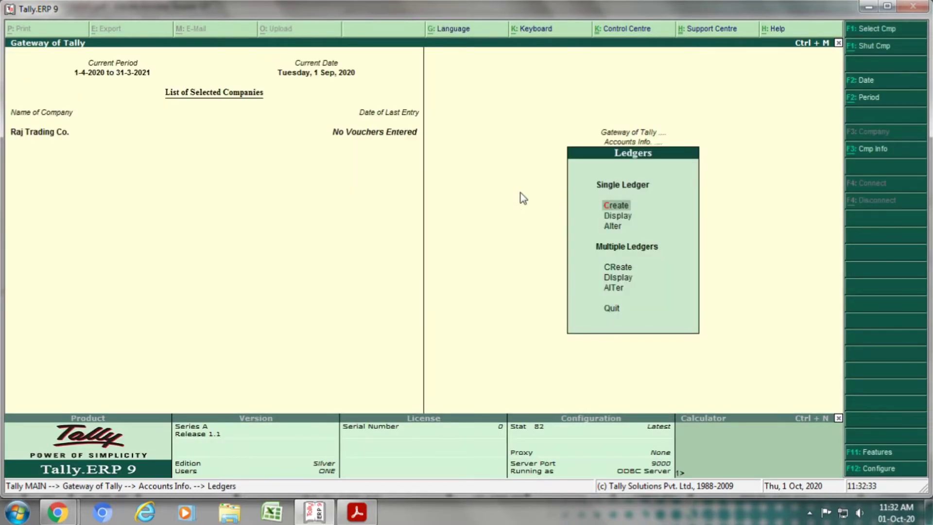
pyautogui.press('Escape')
pyautogui.press('Escape')
pyautogui.press('Down')
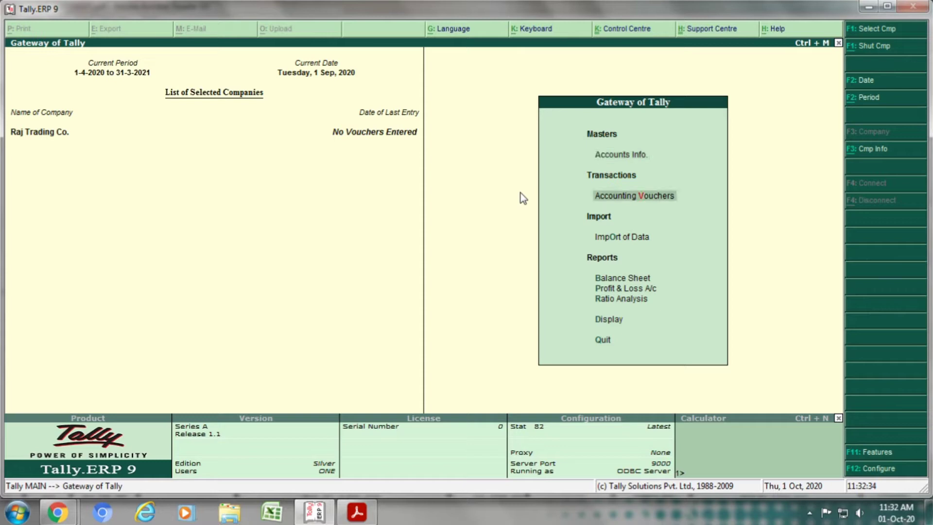
pyautogui.press('Return')
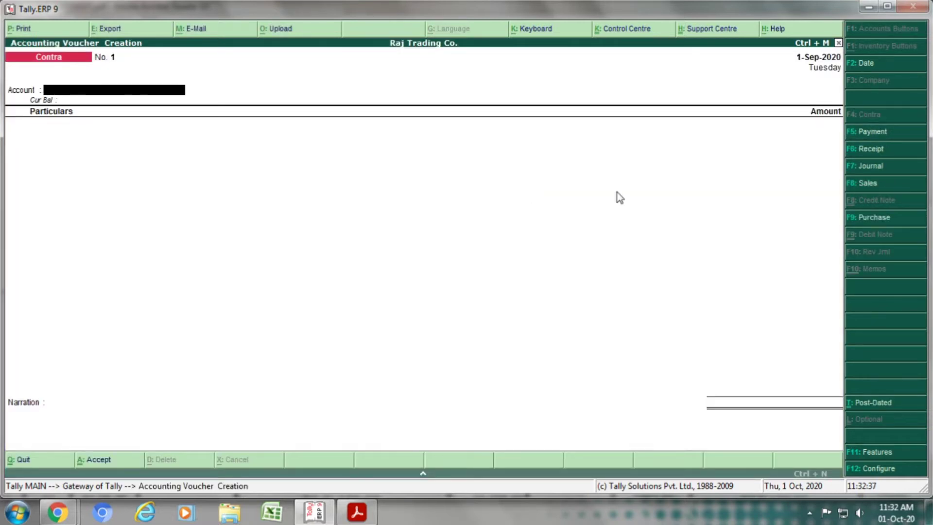
pyautogui.hotkey('alt', 'Tab')
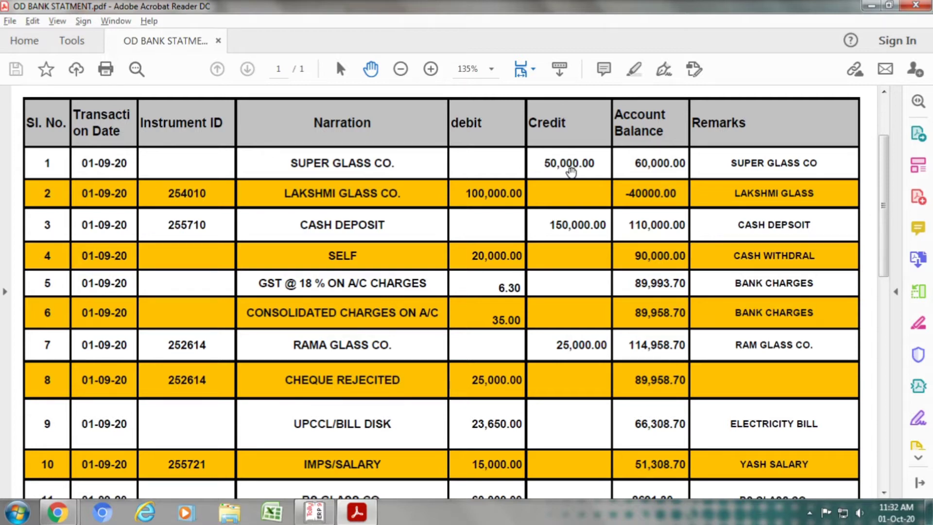
pyautogui.hotkey('alt', 'Tab')
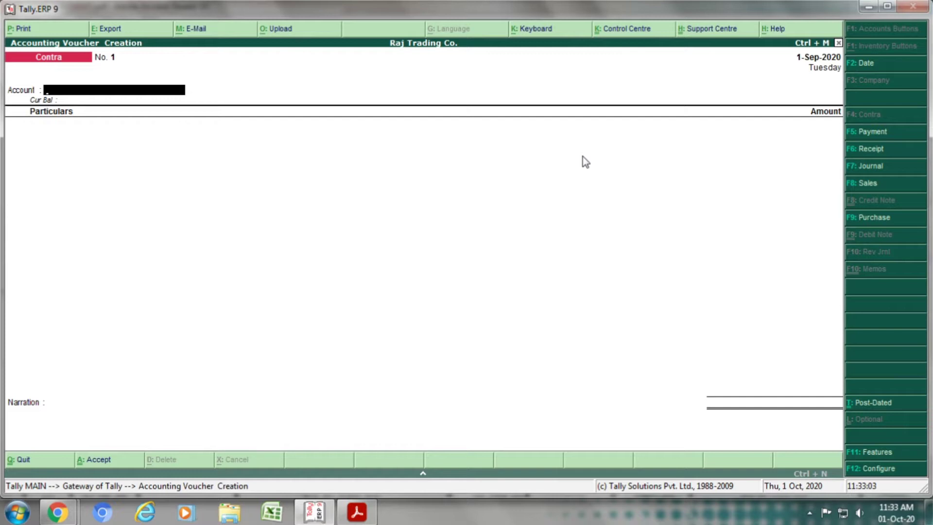
# Step: Set the voucher date to 1-9-2020 and switch the voucher type to Receipt
pyautogui.press('F2')
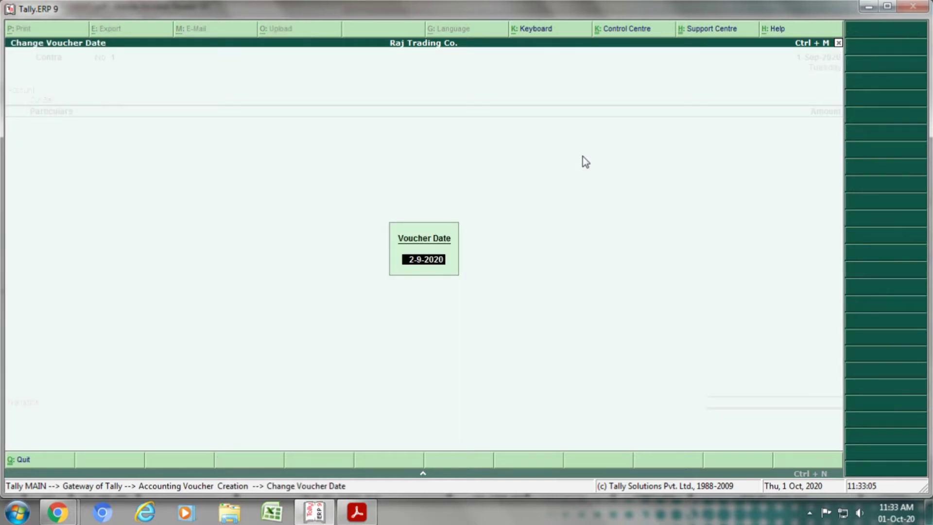
pyautogui.write('1.9.2020')
pyautogui.press('Return')
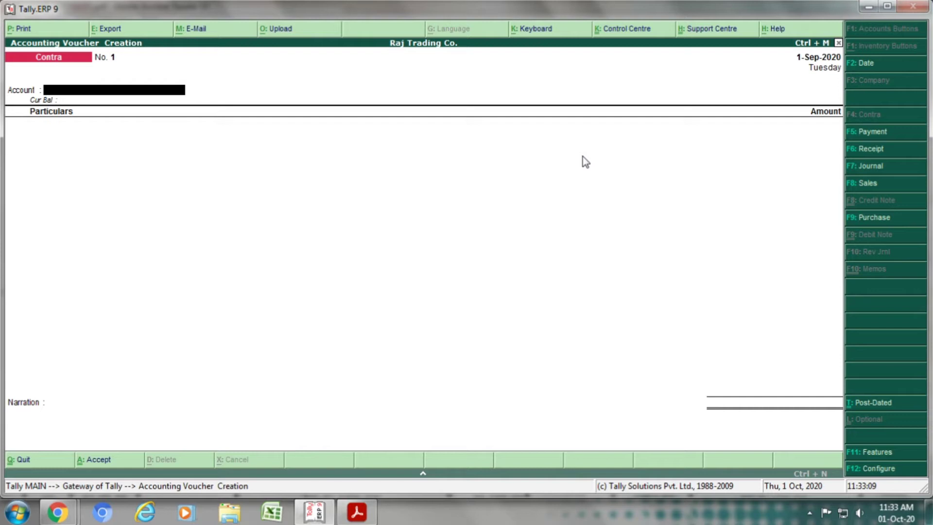
pyautogui.click(860, 151)
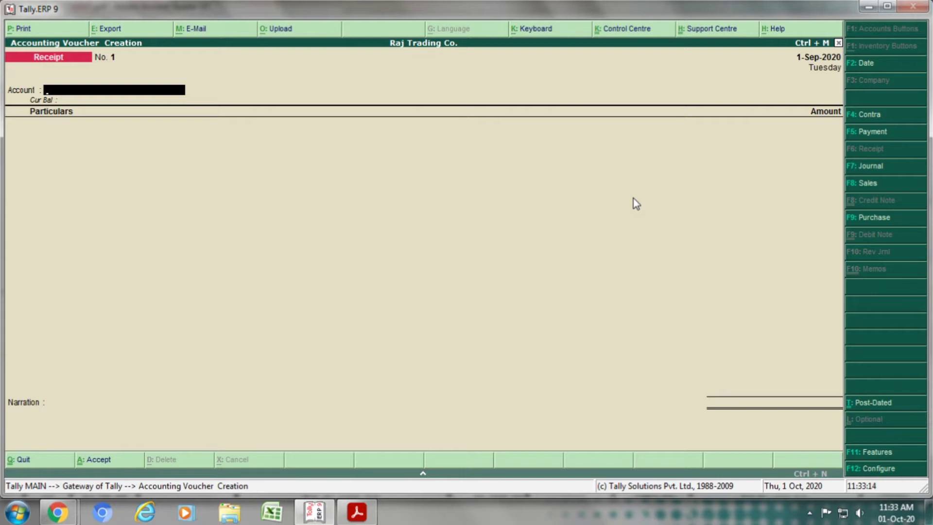
# Step: Set single entry mode for payment, receipt and contra to Yes in the receipt configuration and save it
pyautogui.press('F12')
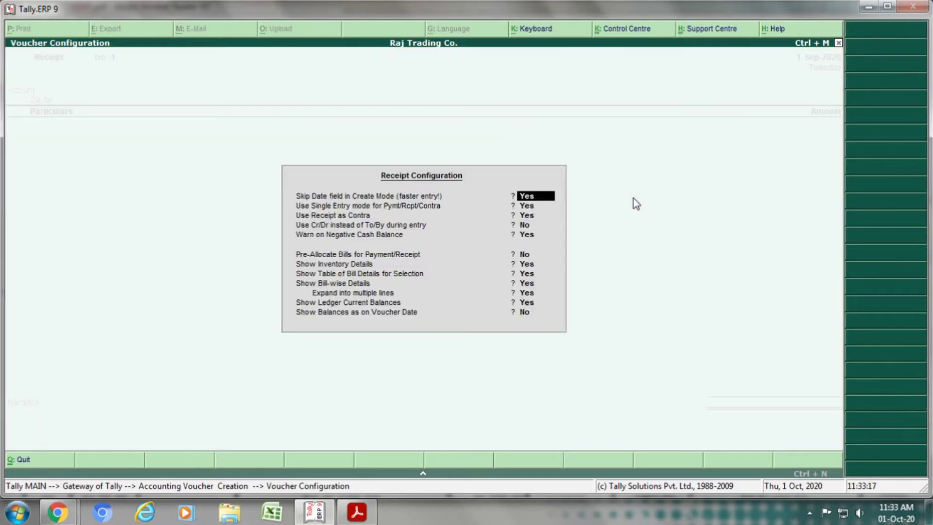
pyautogui.press('Return')
pyautogui.write('Y')
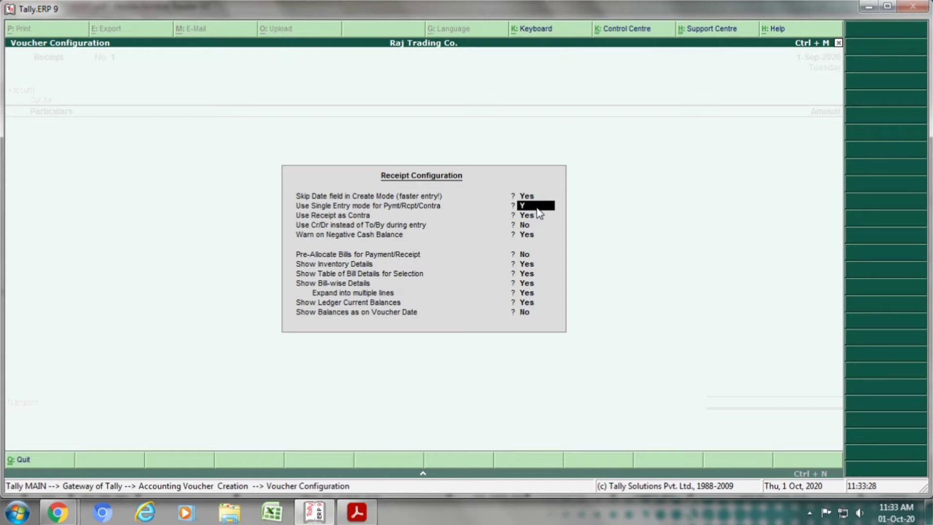
pyautogui.press('Return')
pyautogui.hotkey('ctrl', 'a')
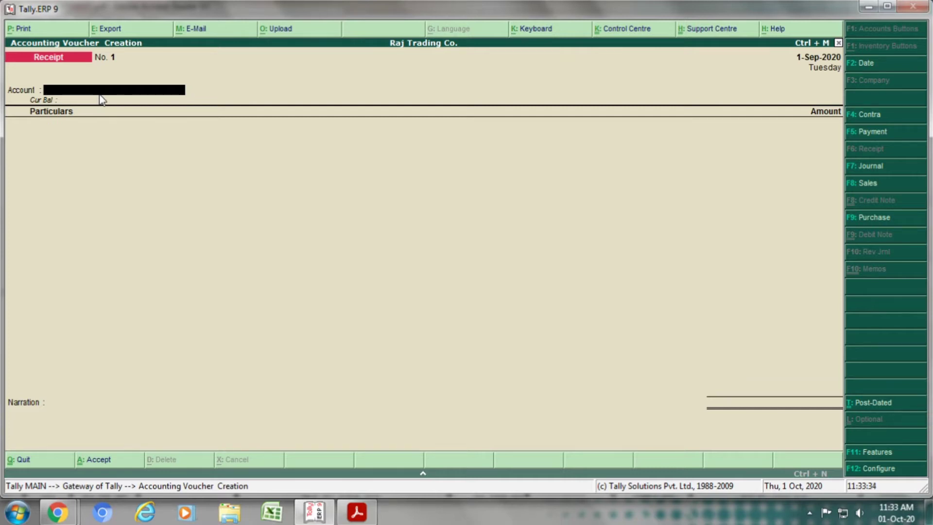
# Step: Set single entry mode to No in the receipt configuration and save it to show the To/By layout
pyautogui.press('F12')
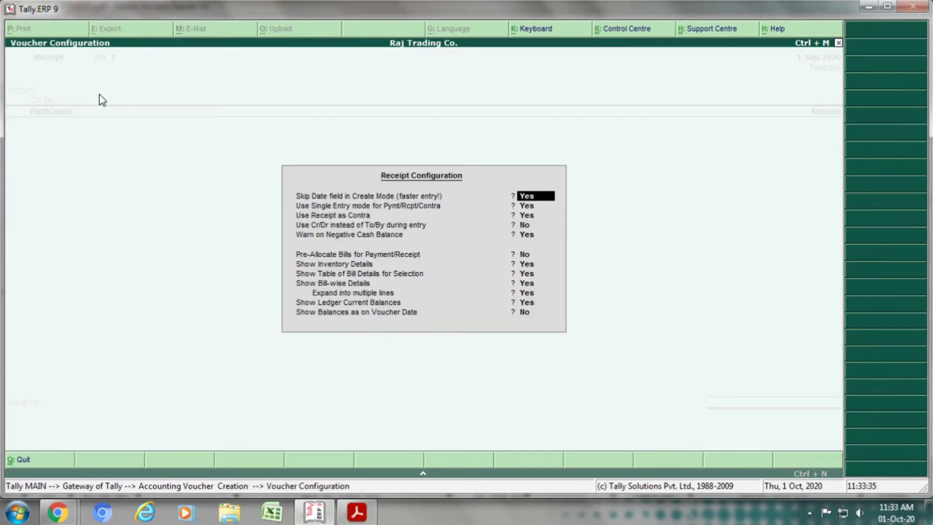
pyautogui.press('Return')
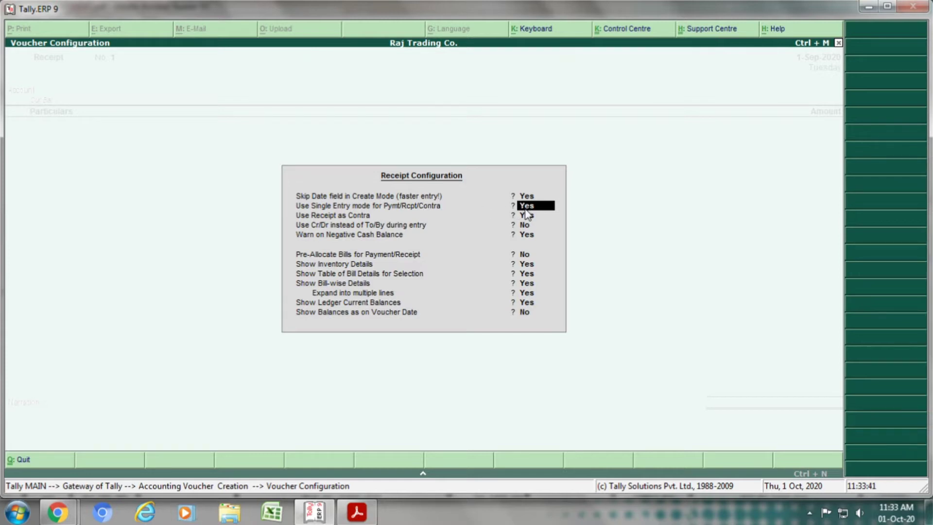
pyautogui.write('N')
pyautogui.press('Return')
pyautogui.hotkey('ctrl', 'a')
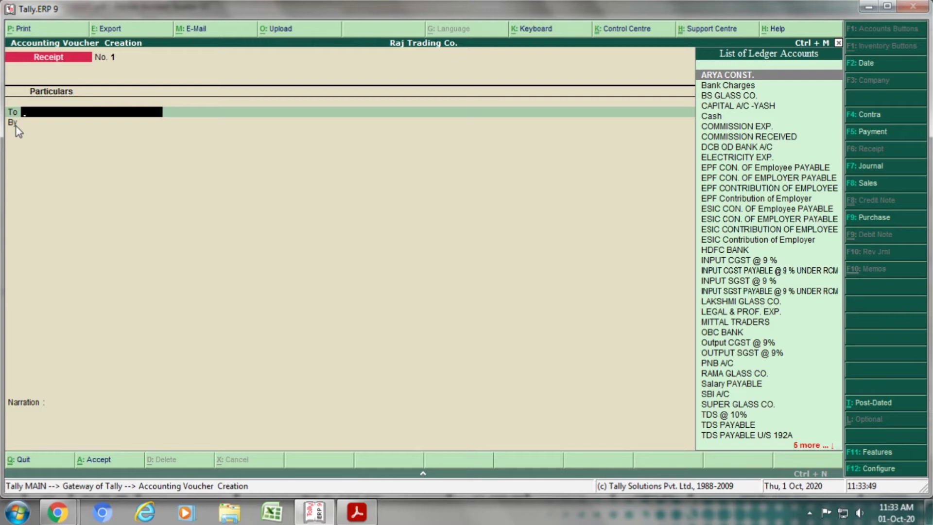
# Step: Set single entry mode back to Yes in the receipt configuration and save it
pyautogui.press('F12')
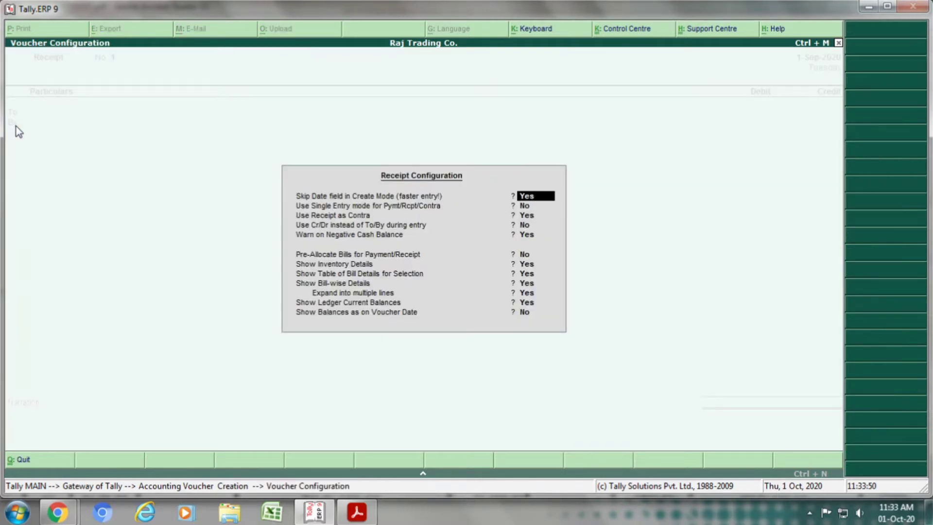
pyautogui.press('Return')
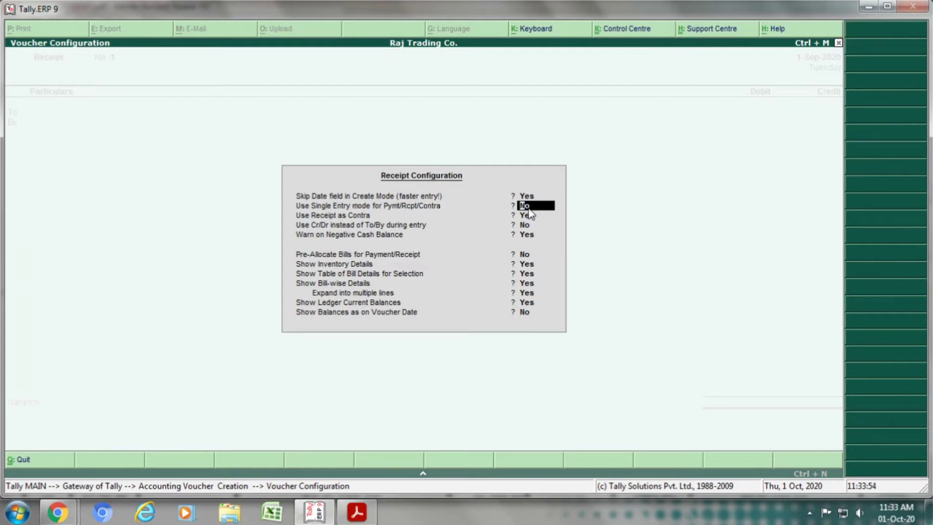
pyautogui.press('y')
pyautogui.hotkey('ctrl', 'a')
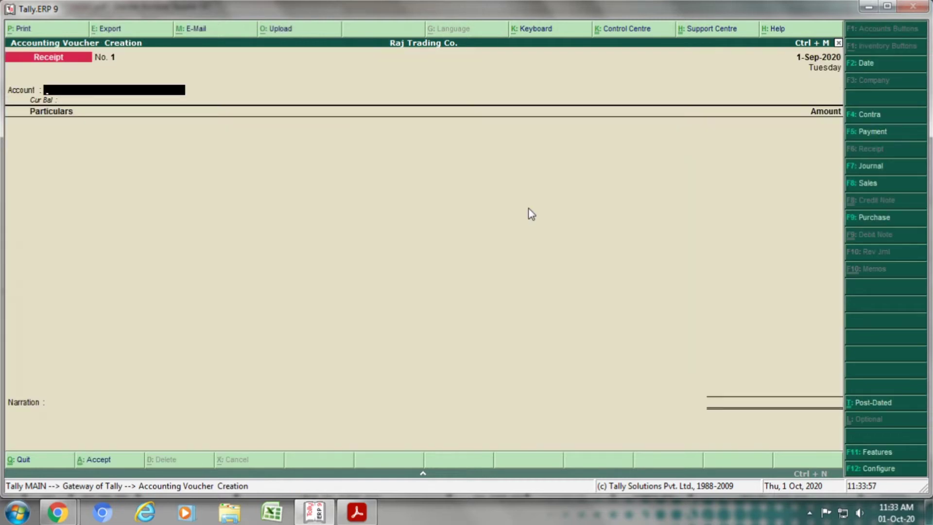
# Step: Check the bank statement PDF in Adobe Acrobat Reader and choose DCB OD BANK A/C as the receipt voucher's account in Tally
pyautogui.hotkey('alt', 'Tab')
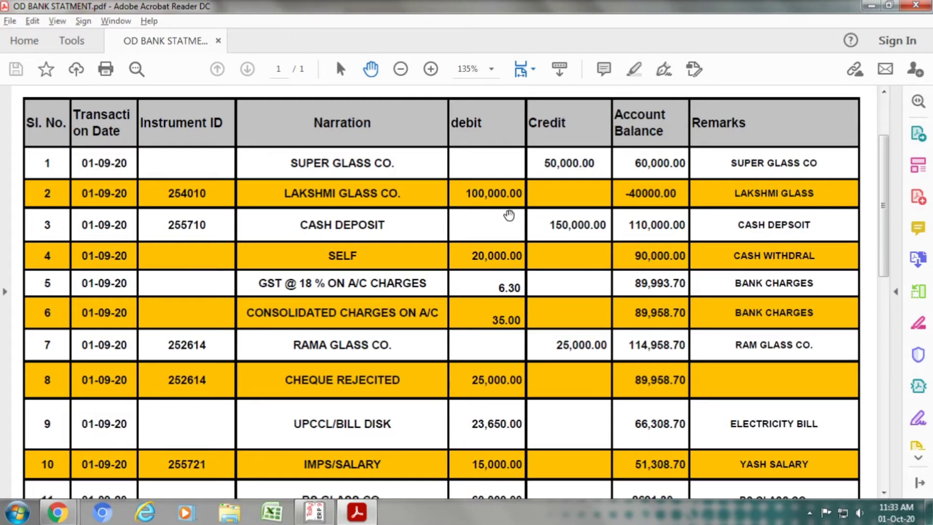
pyautogui.hotkey('alt', 'Tab')
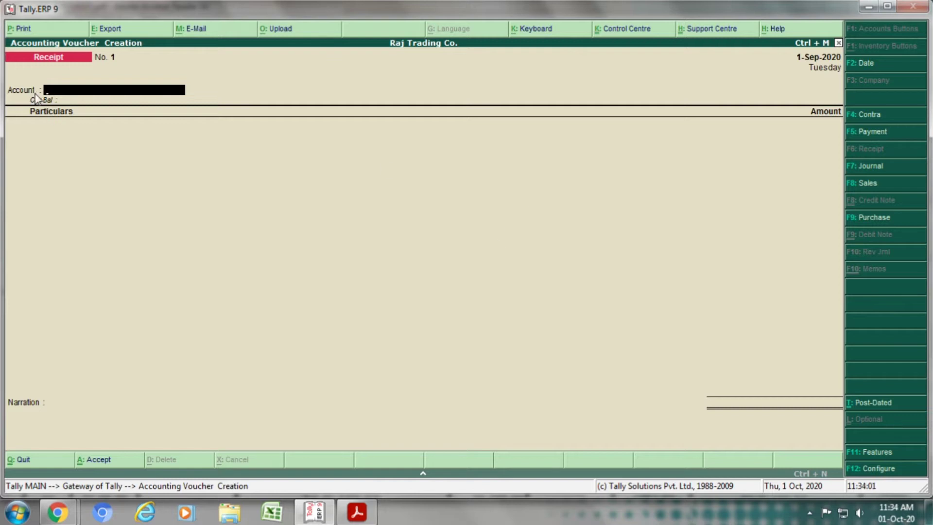
pyautogui.write('DCB')
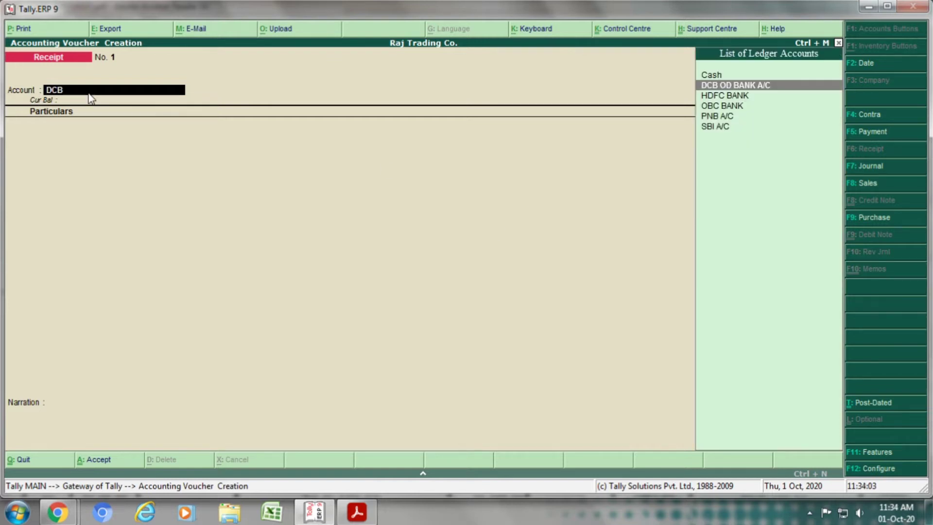
pyautogui.press('Return')
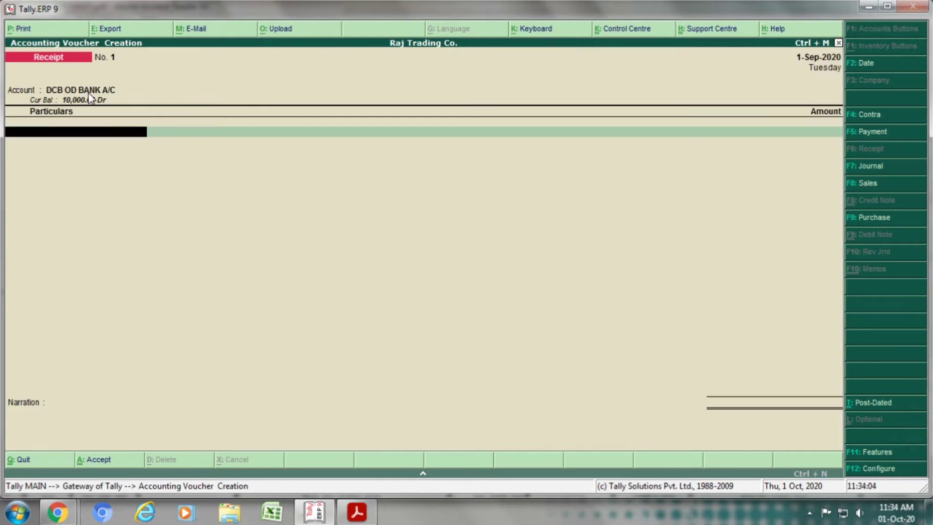
# Step: Check the first entry in the bank statement PDF and enter SUPER GLASS CO. with an amount of 50,000 in Tally's receipt voucher
pyautogui.hotkey('alt', 'Tab')
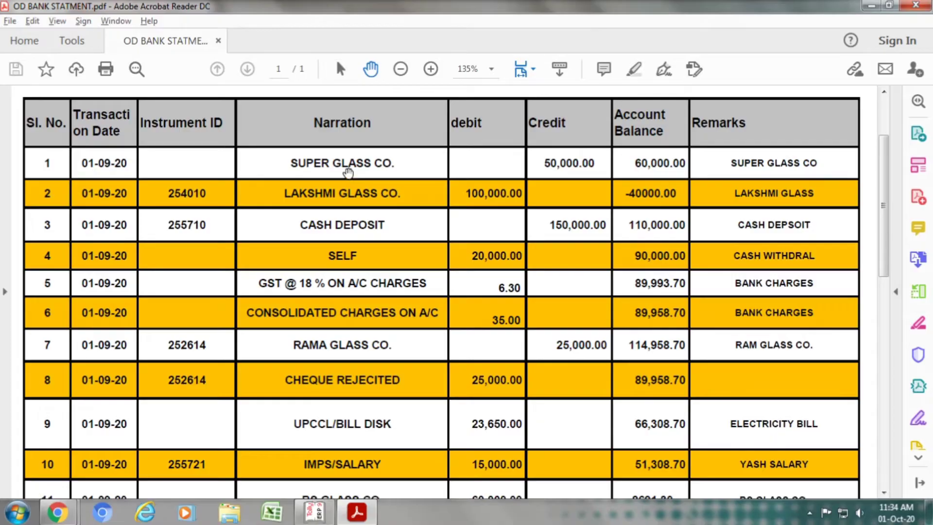
pyautogui.hotkey('alt', 'Tab')
pyautogui.write('SUPER')
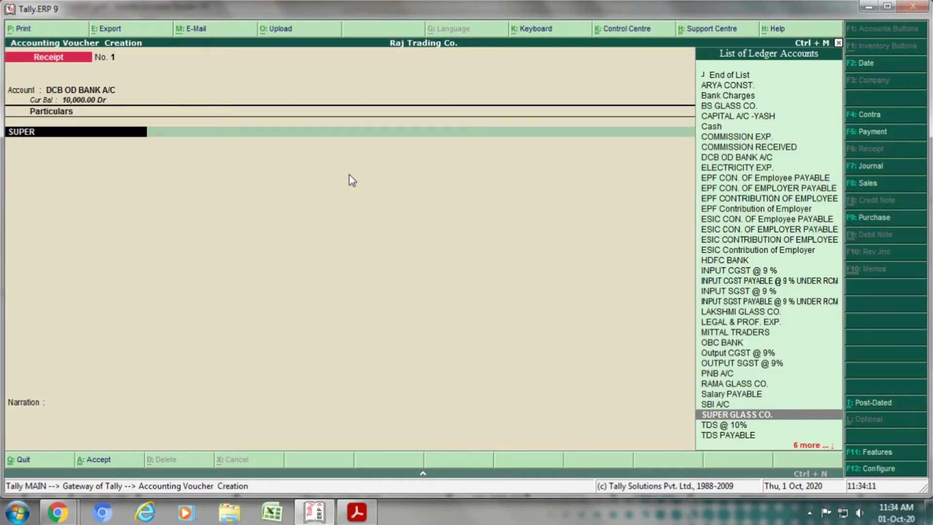
pyautogui.press('Return')
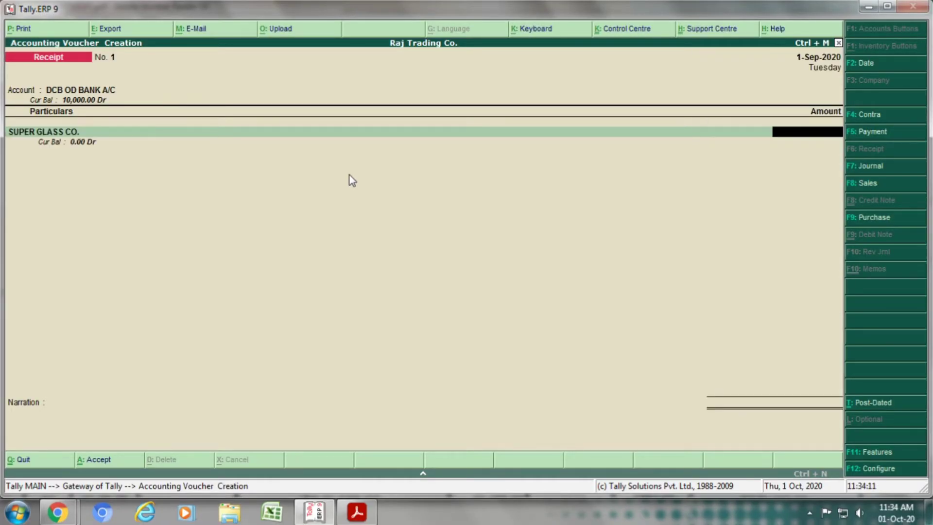
pyautogui.hotkey('alt', 'Tab')
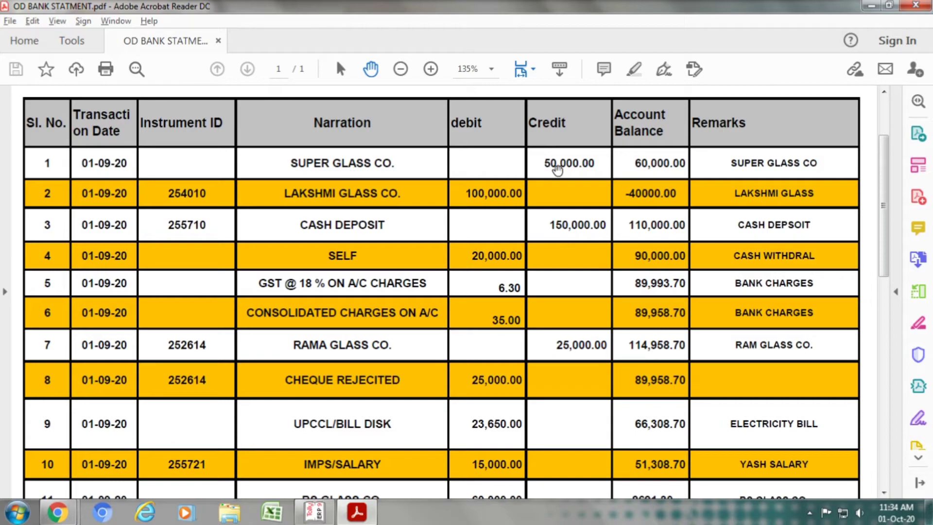
pyautogui.hotkey('alt', 'Tab')
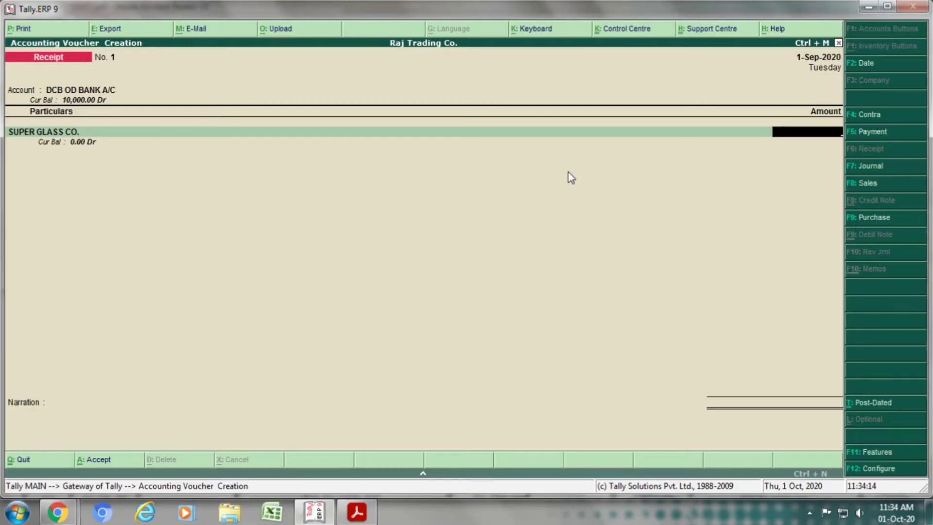
pyautogui.write('50000')
pyautogui.press('Return')
# Step: Go back to the SUPER GLASS CO. line, open its ledger for alteration, review its group and mailing details, and return to the voucher
pyautogui.press('BackSpace')
pyautogui.press('BackSpace')
pyautogui.press('BackSpace')
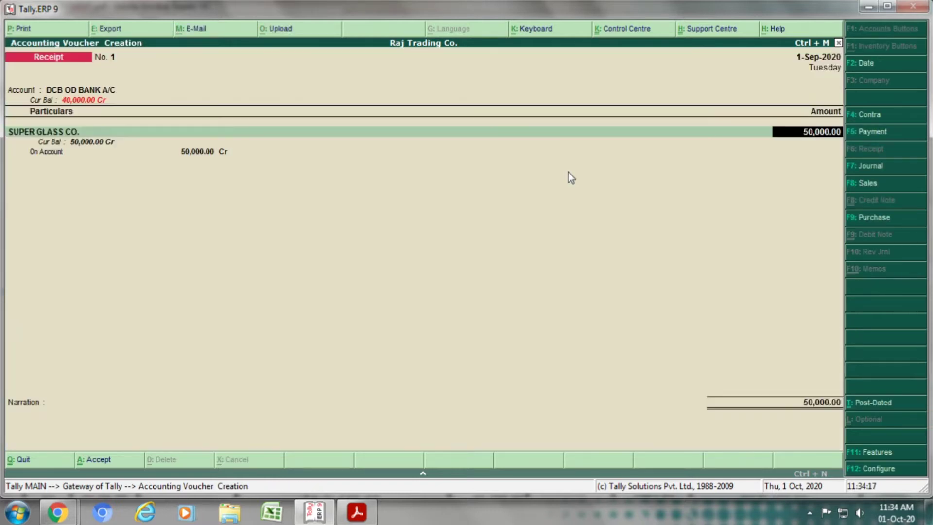
pyautogui.press('Return')
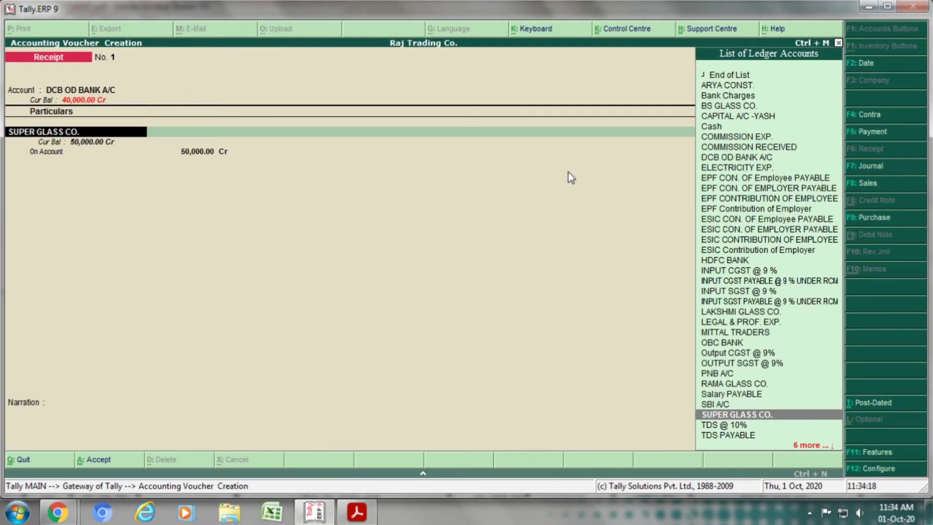
pyautogui.press('Return')
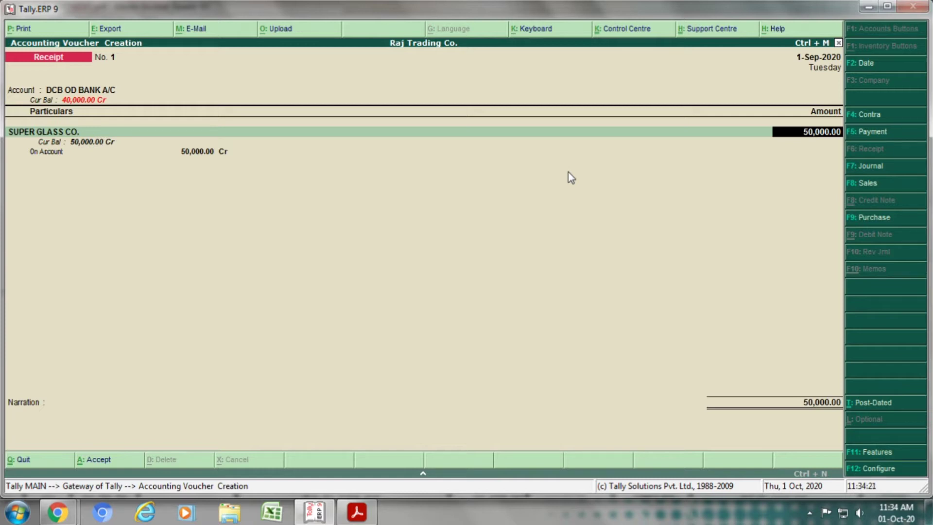
pyautogui.press('BackSpace')
pyautogui.hotkey('ctrl', 'Return')
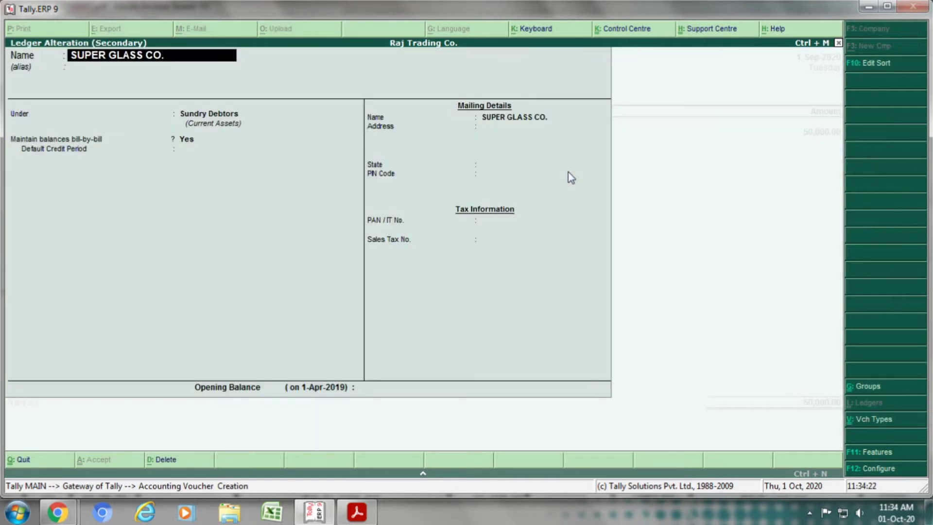
pyautogui.press('Return')
pyautogui.press('Return')
pyautogui.press('Return')
pyautogui.press('Return')
pyautogui.press('Return')
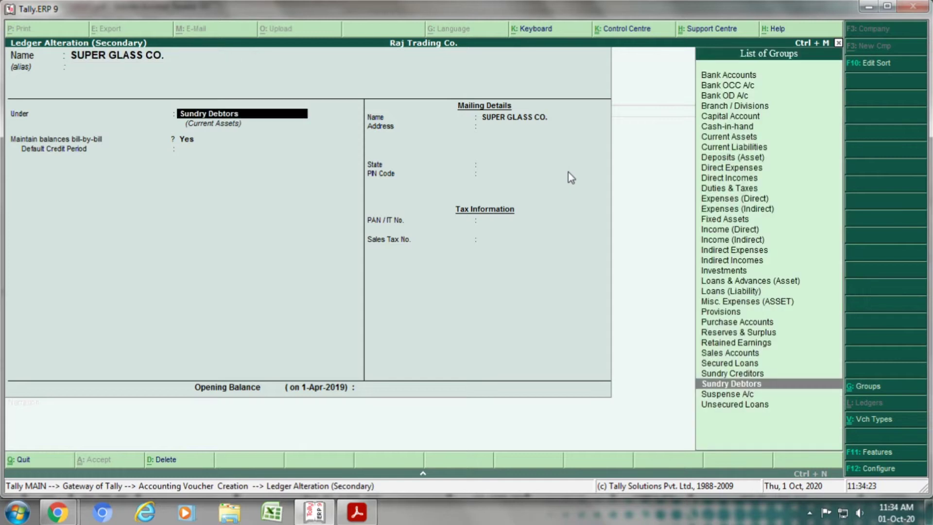
pyautogui.press('Return')
pyautogui.press('Return')
pyautogui.press('Return')
pyautogui.press('Return')
pyautogui.press('Return')
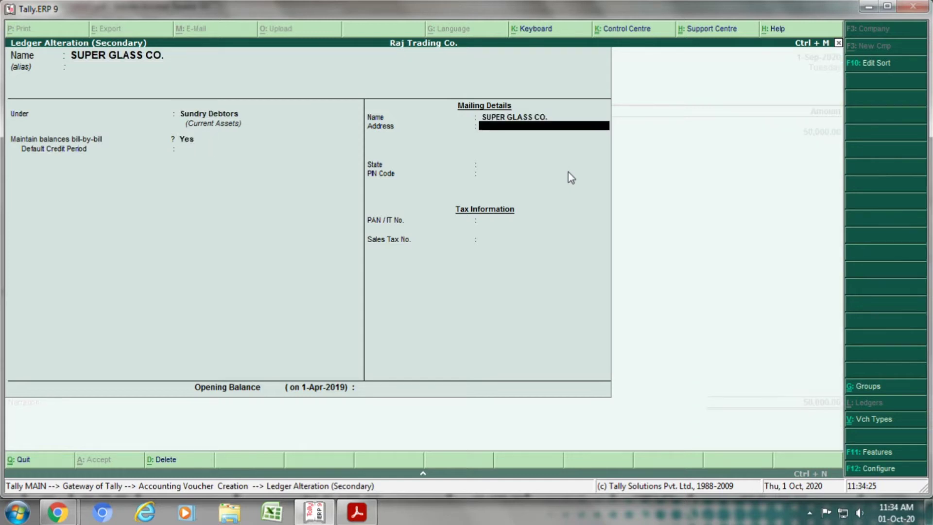
pyautogui.press('Return')
pyautogui.press('Return')
pyautogui.press('Return')
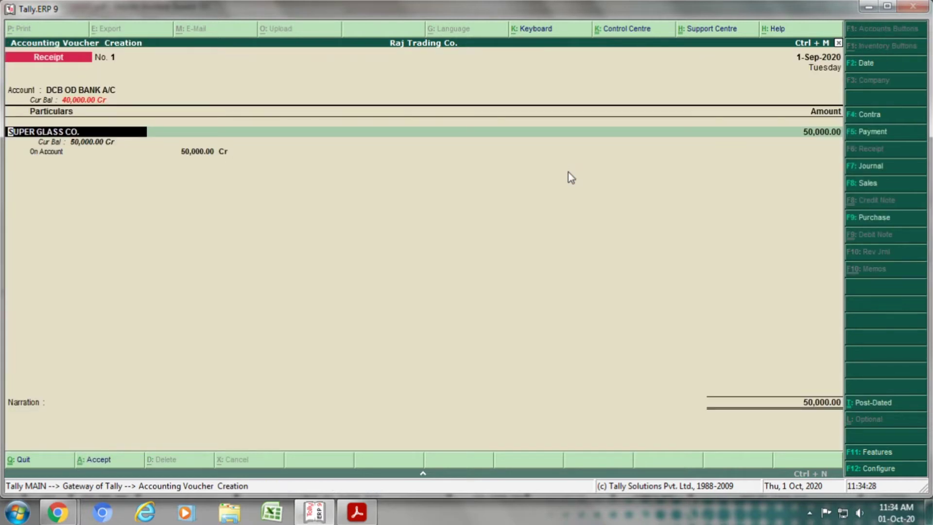
# Step: Keep the 50,000 adjustment as On Account and save the SUPER GLASS CO. receipt voucher without a cheque number
pyautogui.press('Return')
pyautogui.press('Return')
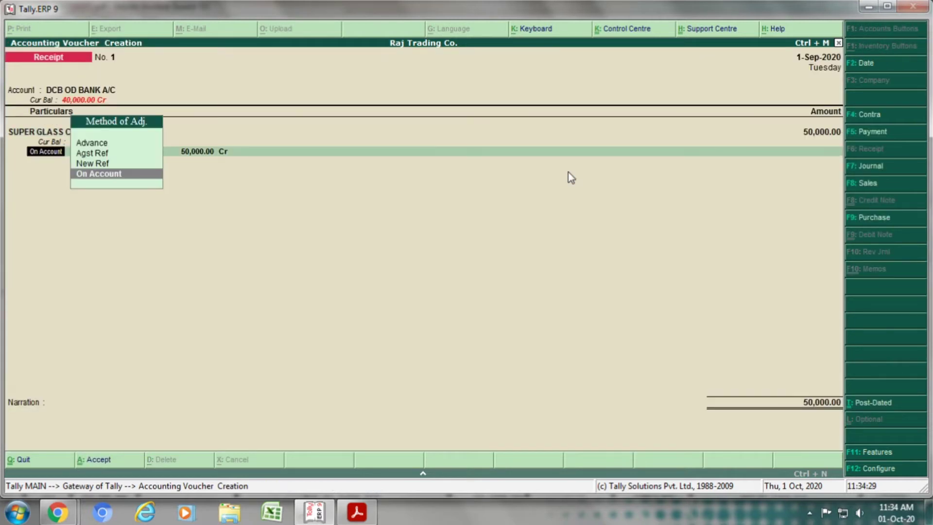
pyautogui.press('Return')
pyautogui.press('Return')
pyautogui.press('Return')
pyautogui.press('Return')
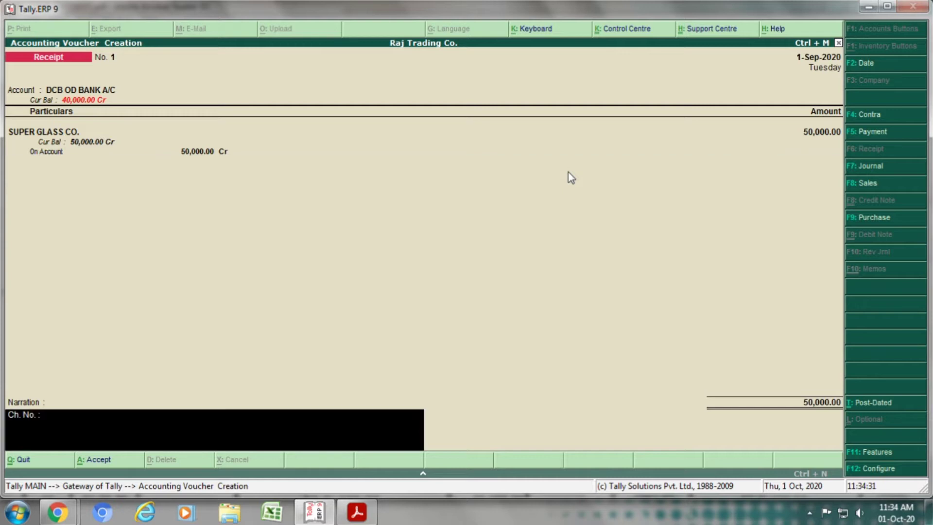
pyautogui.press('Return')
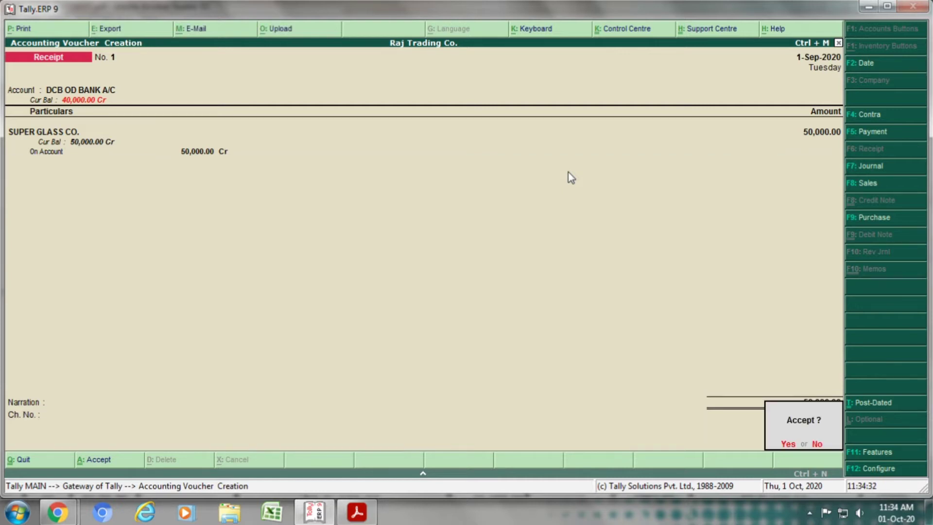
pyautogui.press('Return')
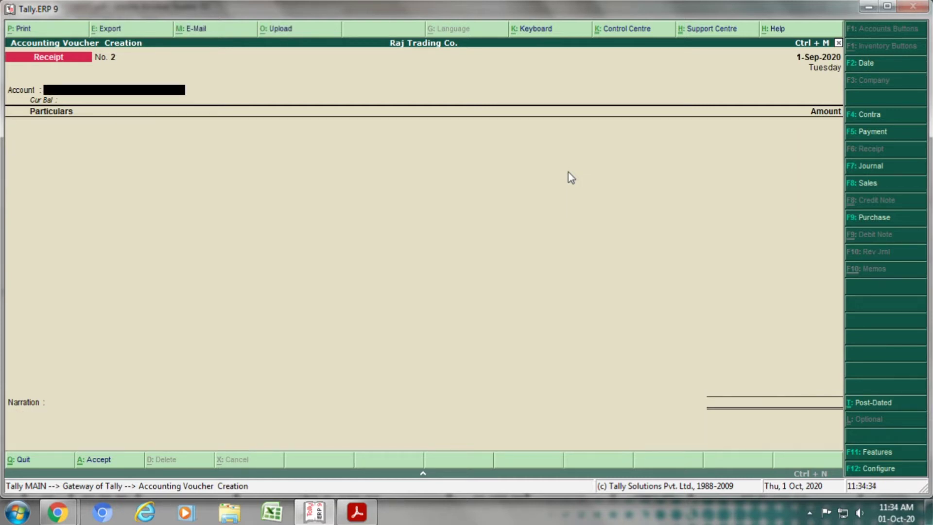
# Step: Check the second entry in the bank statement PDF and set the voucher date to 1.9.2020 in Tally
pyautogui.hotkey('alt', 'Tab')
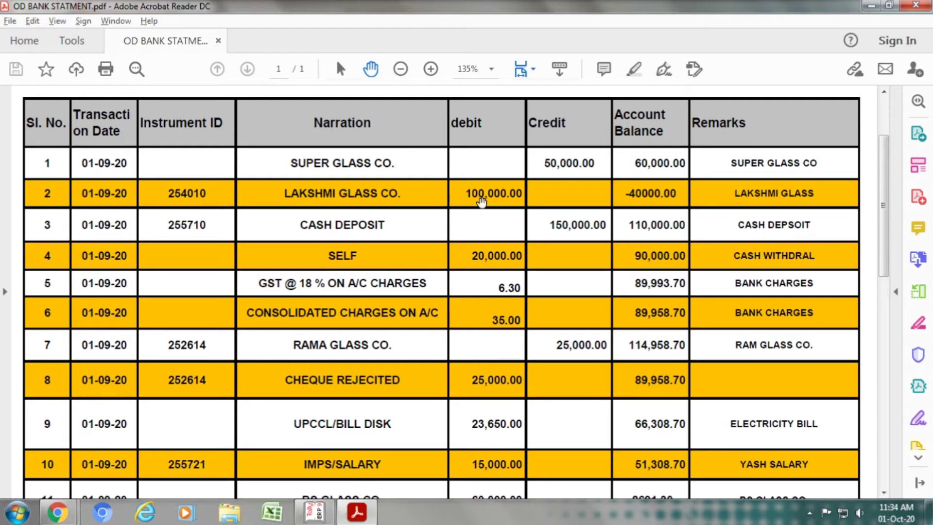
pyautogui.hotkey('alt', 'Tab')
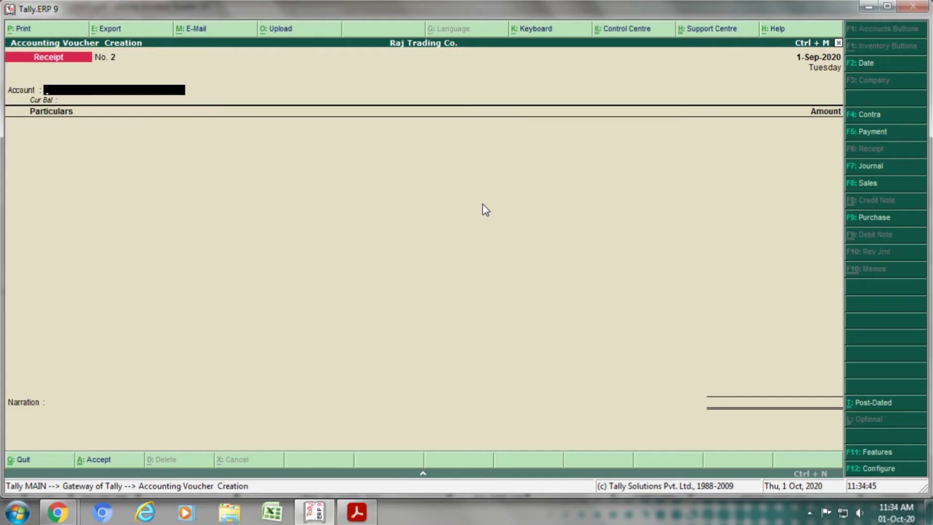
pyautogui.press('F2')
pyautogui.write('1.9.2020')
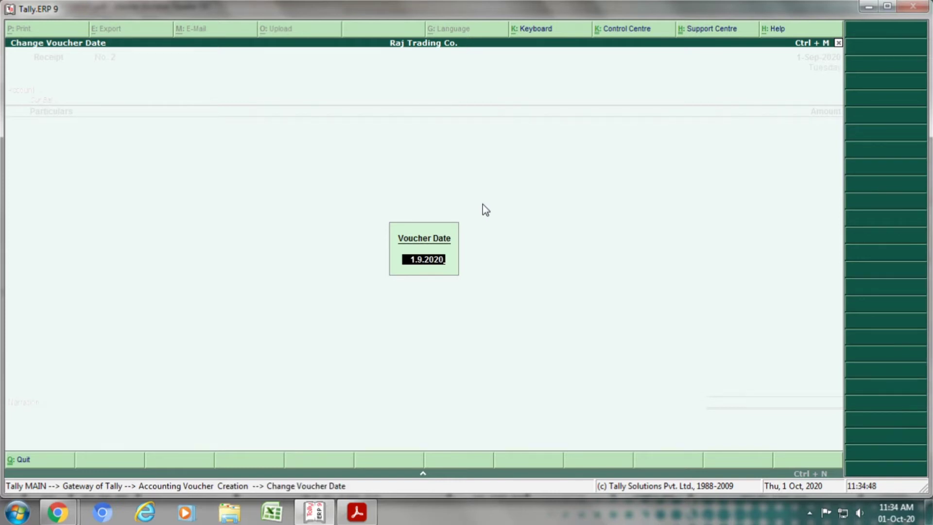
pyautogui.press('Return')
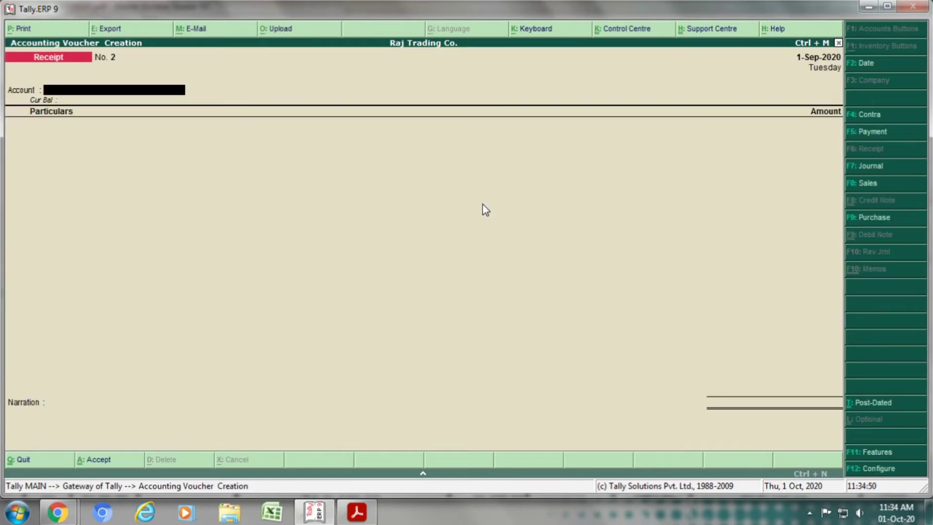
# Step: Start a payment voucher from DCB OD BANK A/C and choose LAKSHMI GLASS CO., as named in the bank statement PDF, under particulars
pyautogui.click(873, 133)
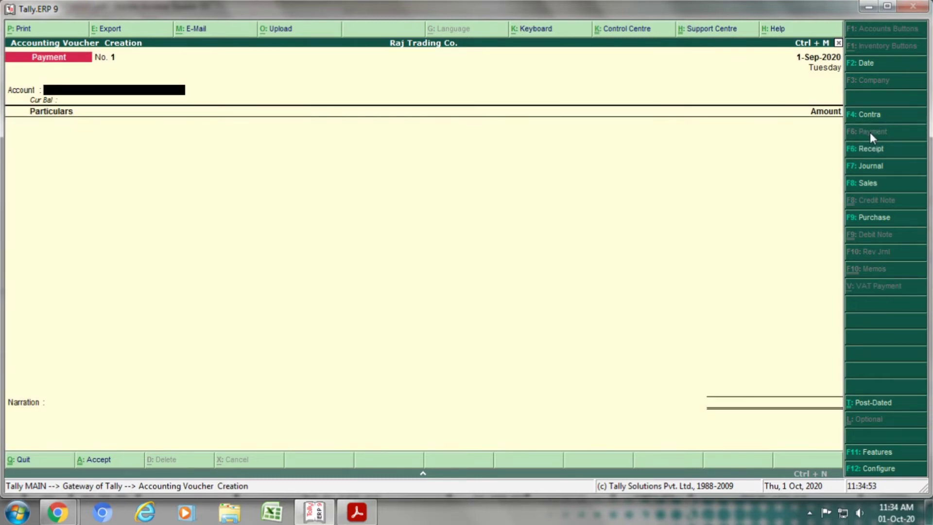
pyautogui.write('DCB')
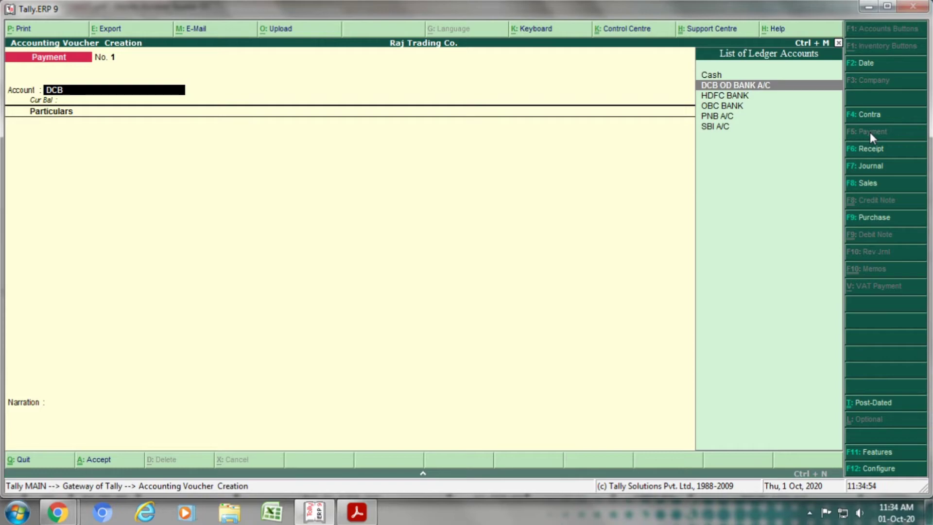
pyautogui.press('Return')
pyautogui.hotkey('alt', 'Tab')
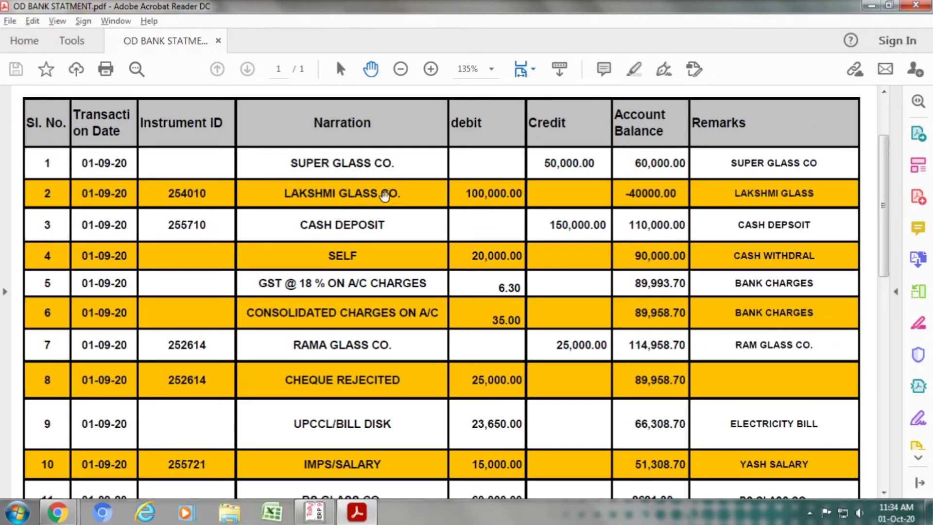
pyautogui.hotkey('alt', 'Tab')
pyautogui.write('LAK')
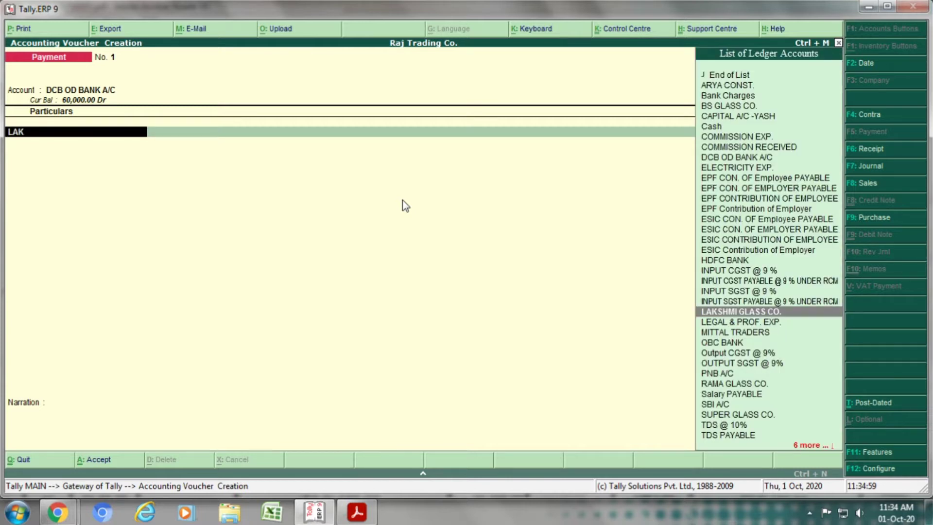
pyautogui.press('Return')
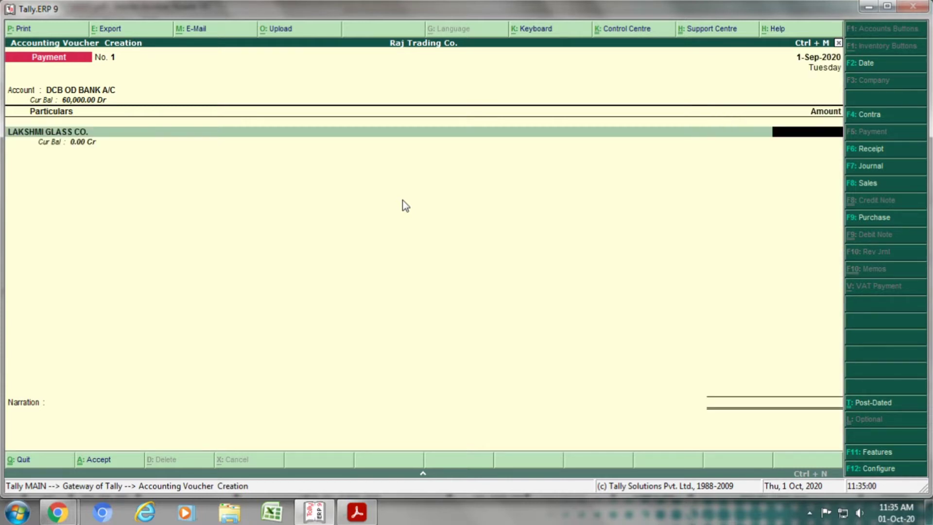
# Step: Open the LAKSHMI GLASS CO. ledger for alteration from the payment voucher and review its group, bill-by-bill setting and mailing details
pyautogui.press('BackSpace')
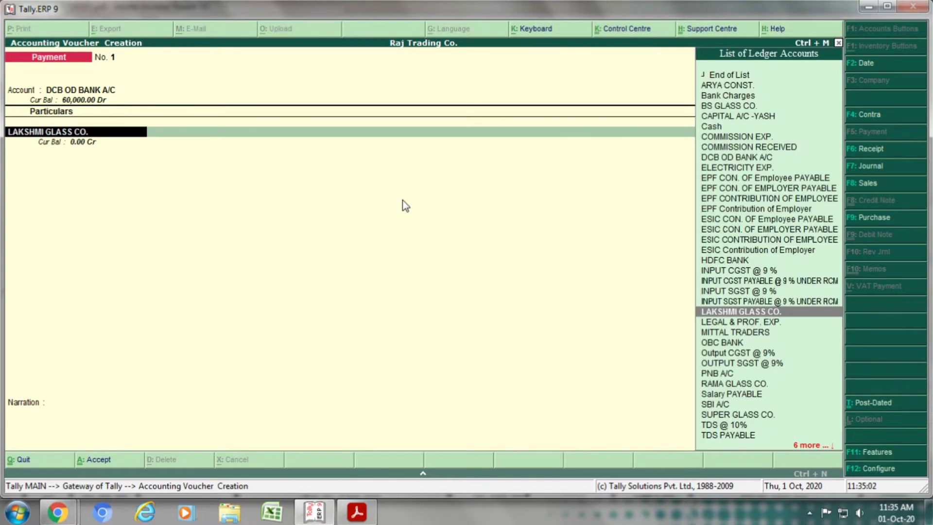
pyautogui.hotkey('ctrl', 'Return')
pyautogui.press('Return')
pyautogui.press('Return')
pyautogui.press('Return')
pyautogui.press('Return')
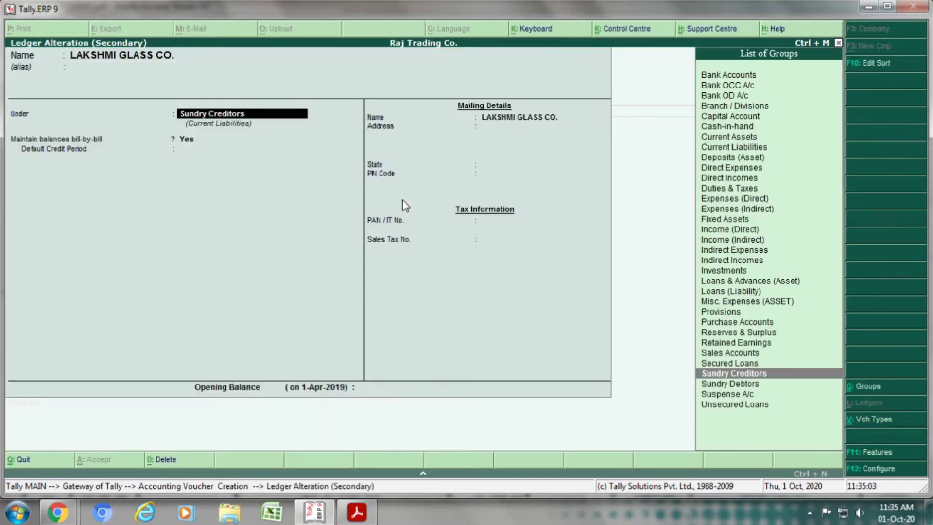
pyautogui.press('Return')
pyautogui.press('Return')
pyautogui.press('Return')
pyautogui.press('Return')
pyautogui.press('Return')
pyautogui.press('Return')
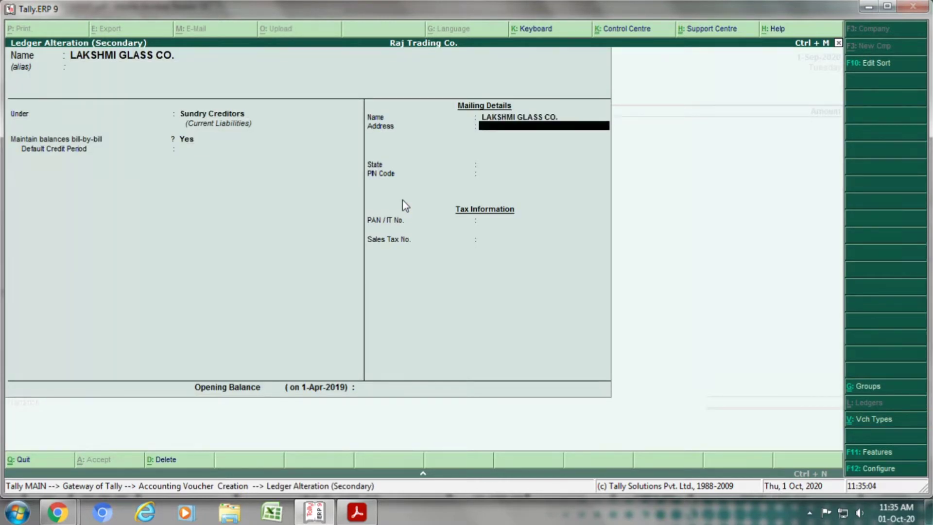
pyautogui.press('Return')
pyautogui.press('Return')
pyautogui.press('Return')
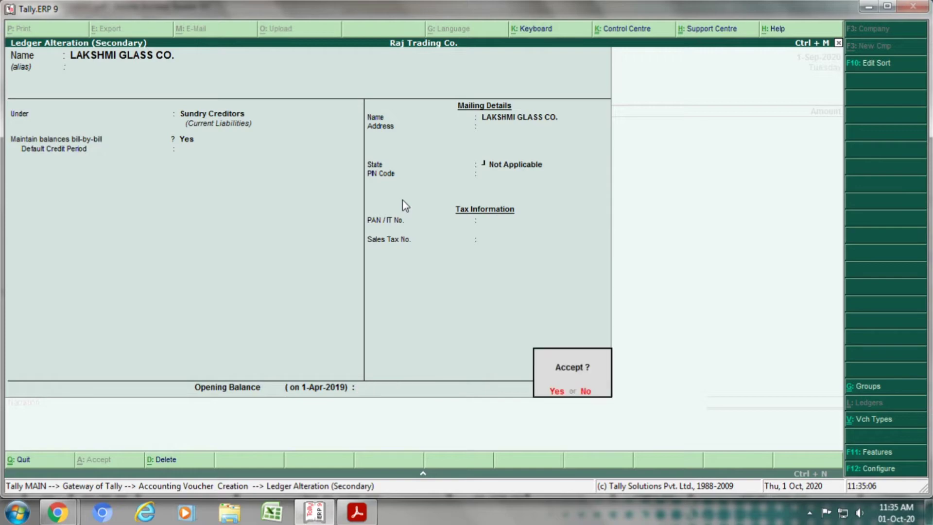
# Step: Check the LAKSHMI GLASS CO. debit in the bank statement PDF and enter 1,00,000 as its amount in Tally's payment voucher
pyautogui.hotkey('alt', 'Tab')
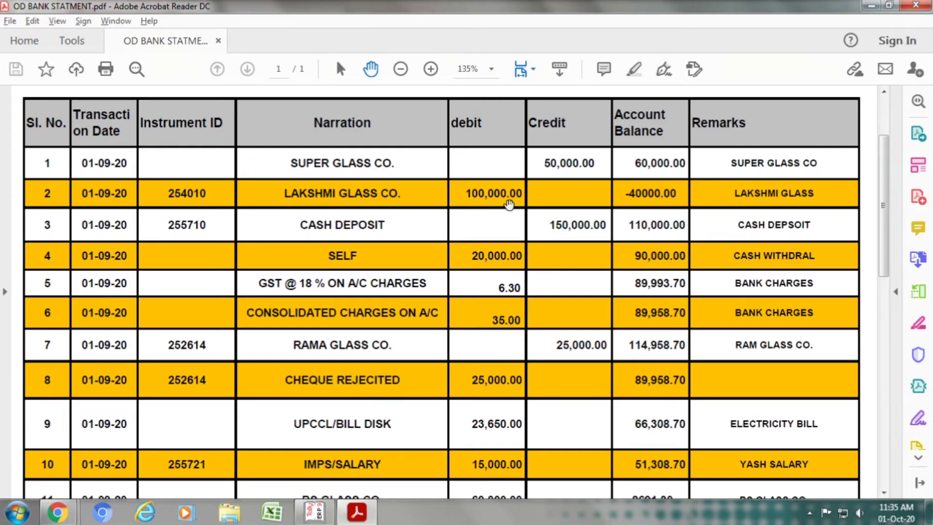
pyautogui.hotkey('alt', 'Tab')
pyautogui.write('1,00,0')
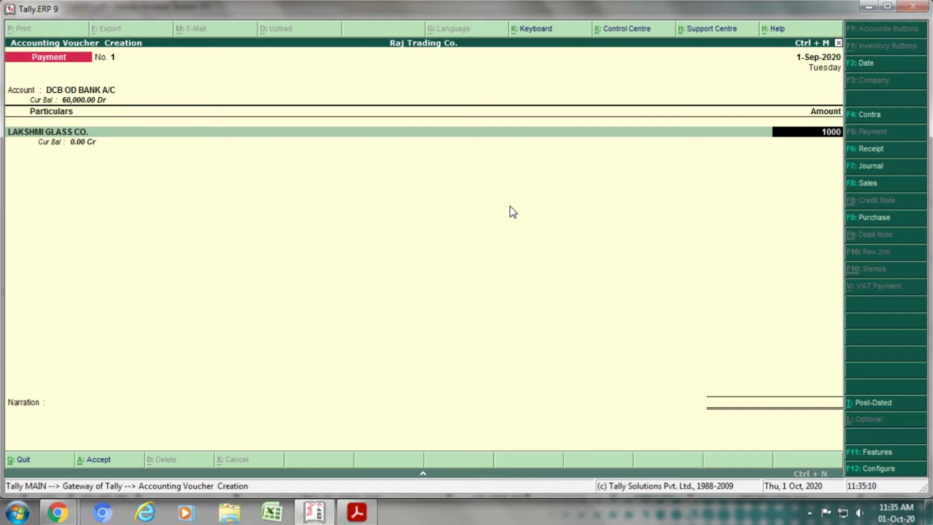
pyautogui.write('00')
pyautogui.press('Return')
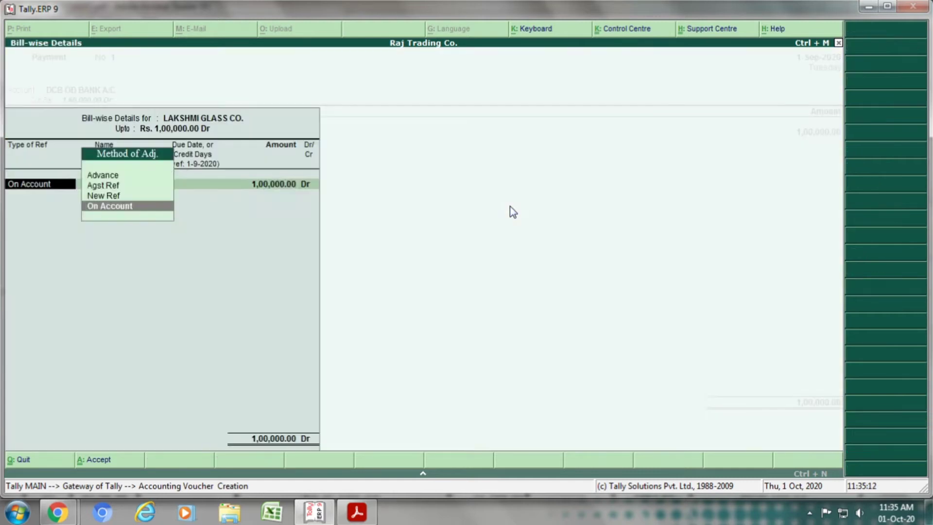
# Step: Adjust the LAKSHMI GLASS CO. amount as On Account and save the payment voucher without a cheque number
pyautogui.press('Return')
pyautogui.press('Return')
pyautogui.press('Return')
pyautogui.press('Return')
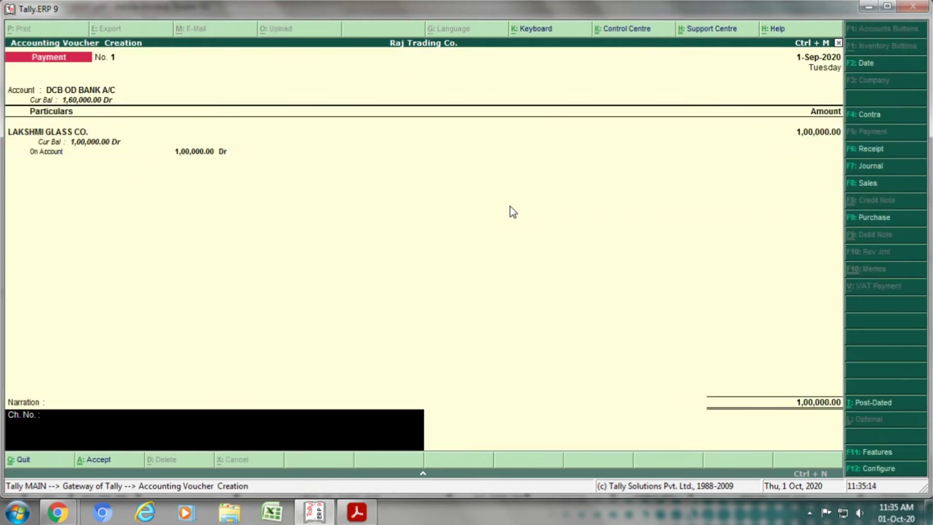
pyautogui.press('Return')
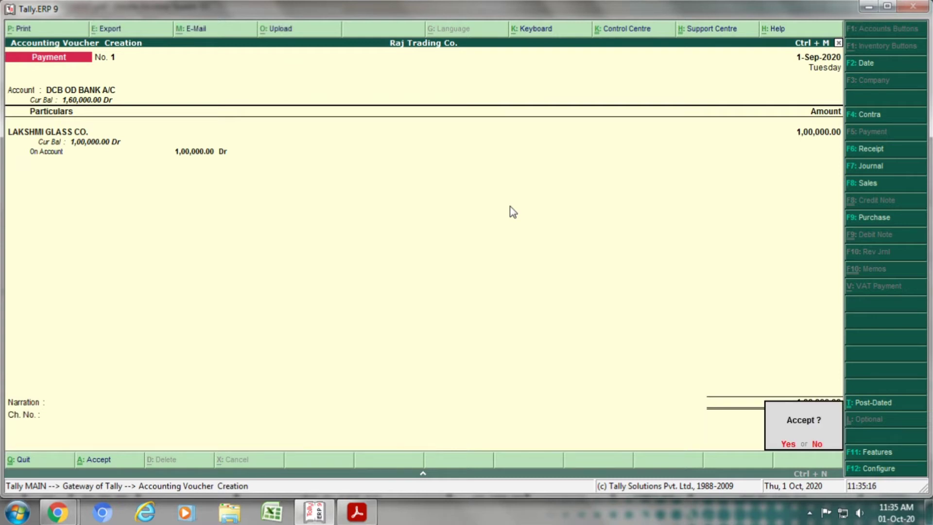
pyautogui.press('Return')
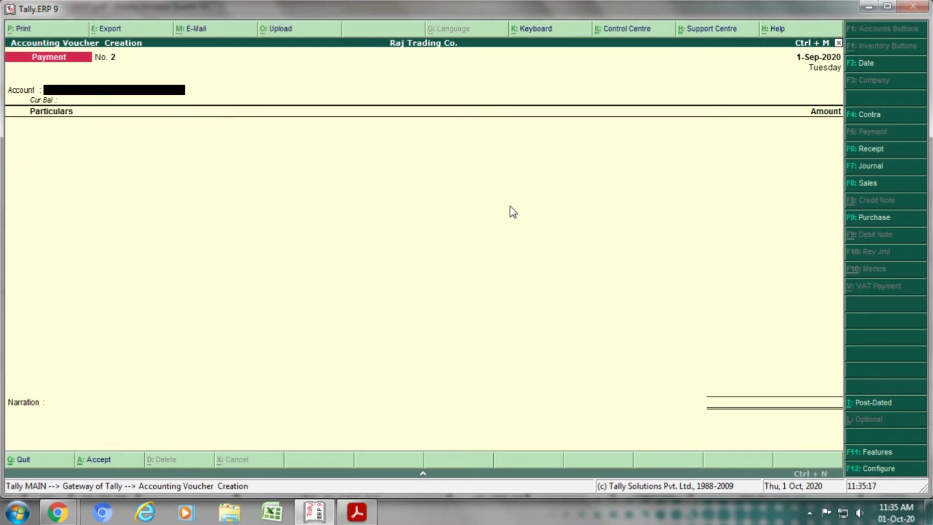
# Step: Check the account balance on the LAKSHMI GLASS CO. row of the bank statement PDF, then open Tally's balance sheet for comparison
pyautogui.hotkey('alt', 'Tab')
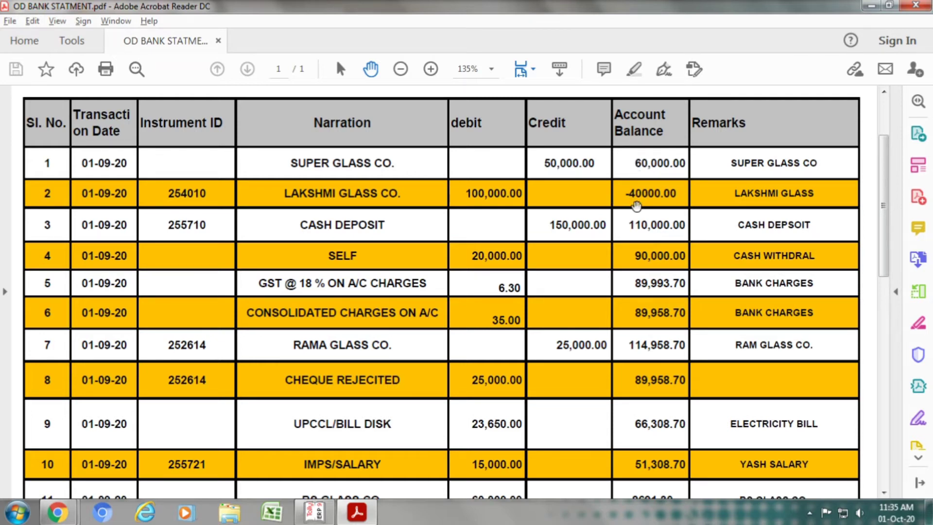
pyautogui.hotkey('alt', 'Tab')
pyautogui.press('Escape')
pyautogui.press('Return')
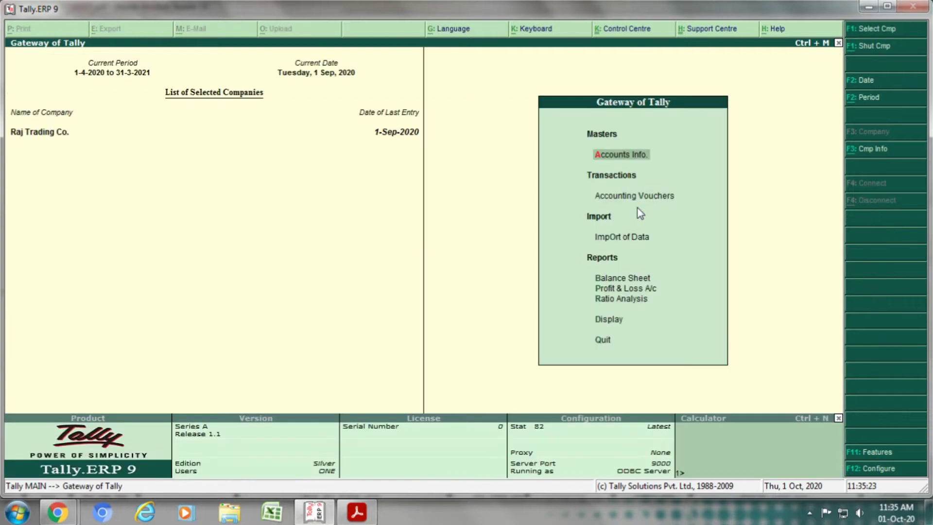
pyautogui.click(622, 279)
pyautogui.click(622, 279)
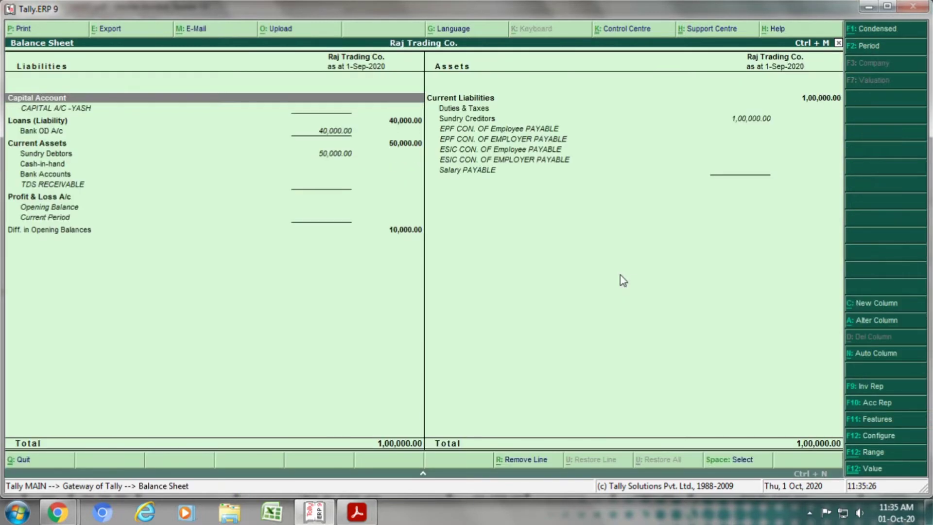
# Step: Drill down from Bank OD A/c to the September vouchers of DCB OD BANK A/C, review the closing balance and return to the Gateway
pyautogui.press('Down')
pyautogui.press('Down')
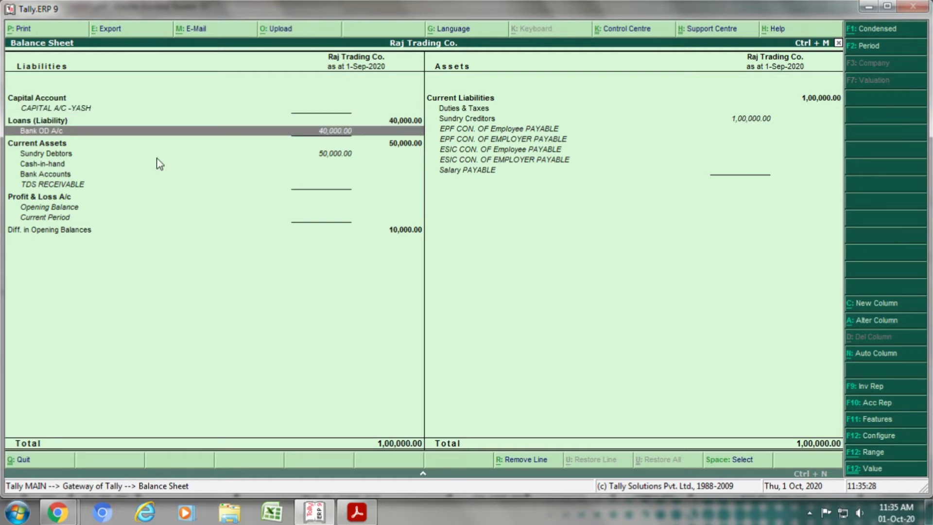
pyautogui.click(46, 131)
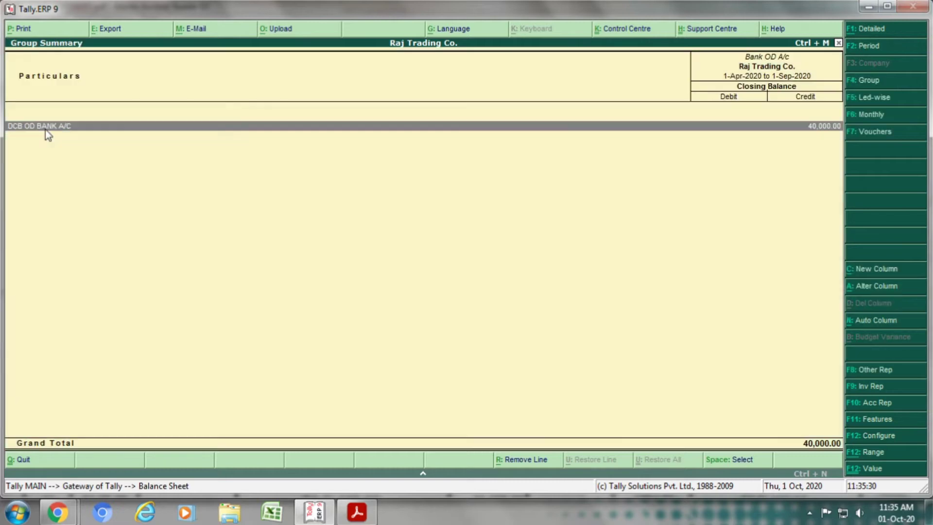
pyautogui.click(45, 130)
pyautogui.press('Return')
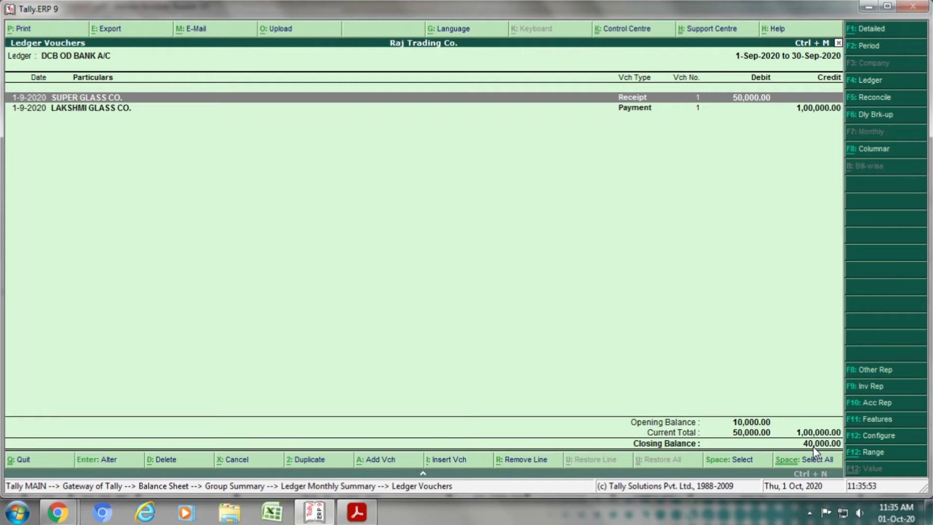
pyautogui.press('Escape')
pyautogui.press('Escape')
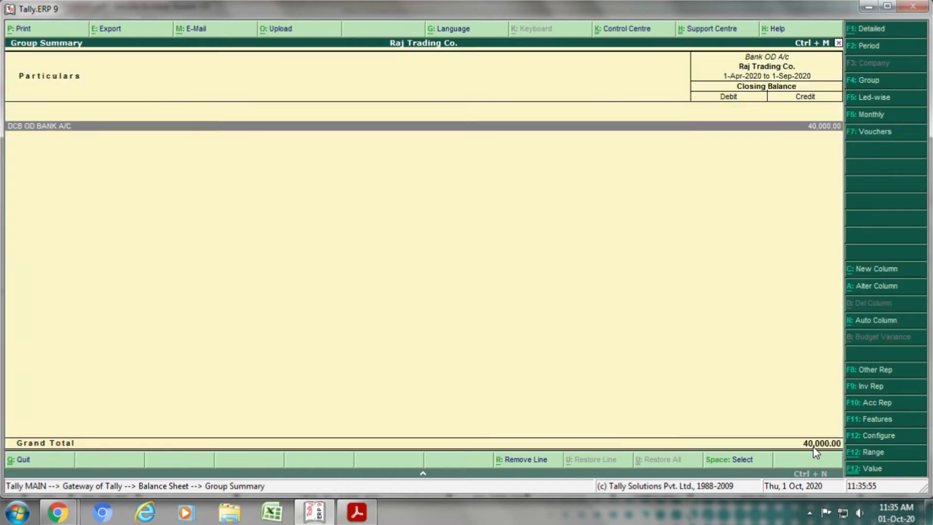
pyautogui.press('Escape')
pyautogui.press('Escape')
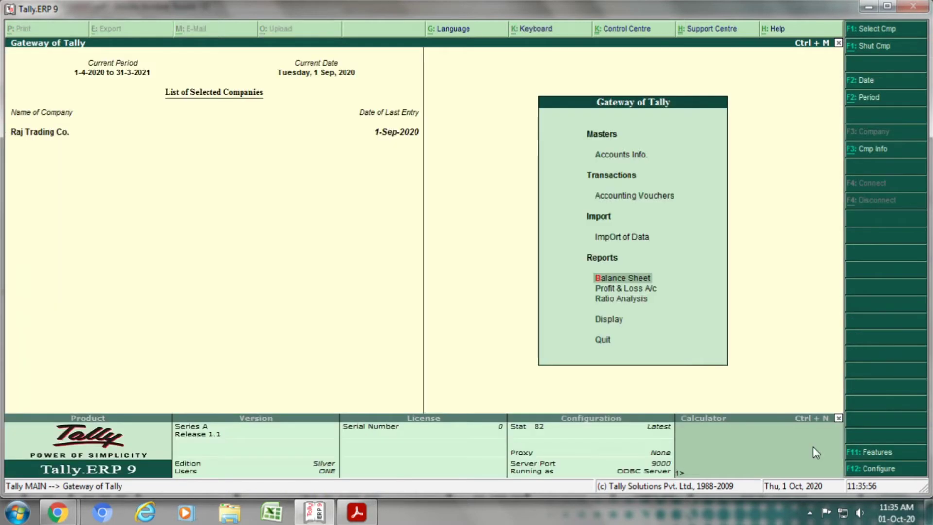
# Step: Reopen accounting voucher entry, check the CASH DEPOSIT row in the bank statement PDF, and set Tally's voucher date to 1.9.2020
pyautogui.press('Up')
pyautogui.press('Up')
pyautogui.press('Return')
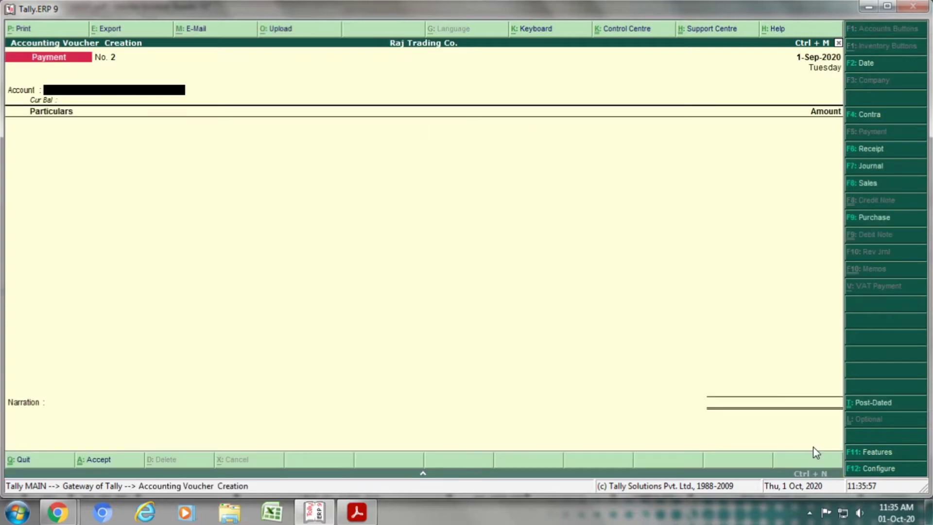
pyautogui.hotkey('alt', 'Tab')
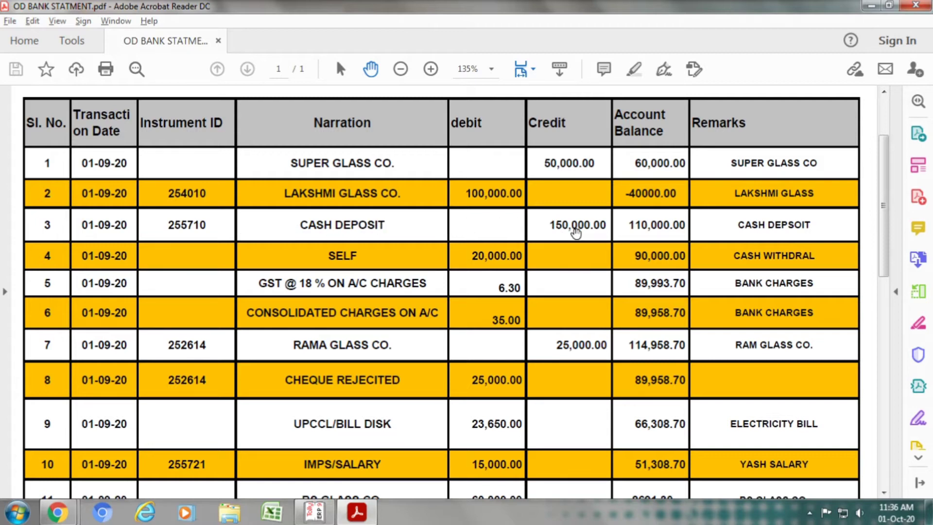
pyautogui.hotkey('alt', 'Tab')
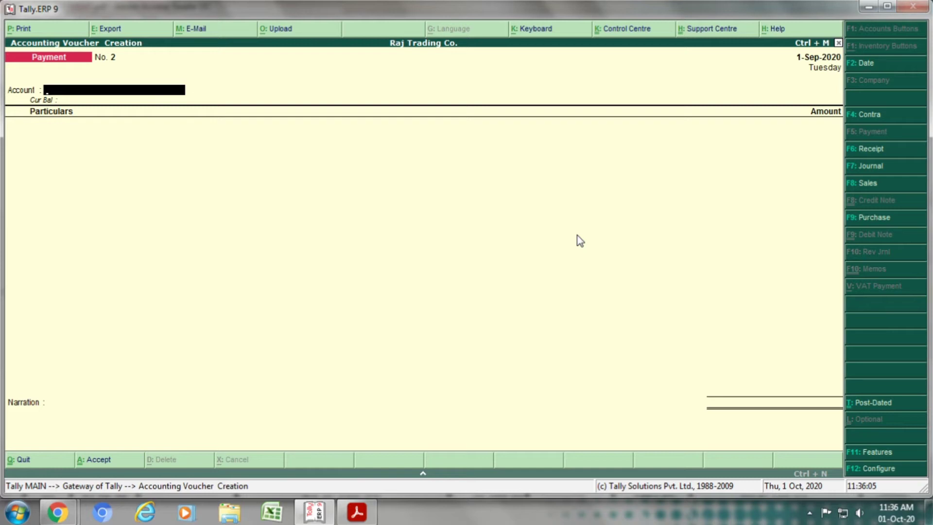
pyautogui.press('F2')
pyautogui.write('1.')
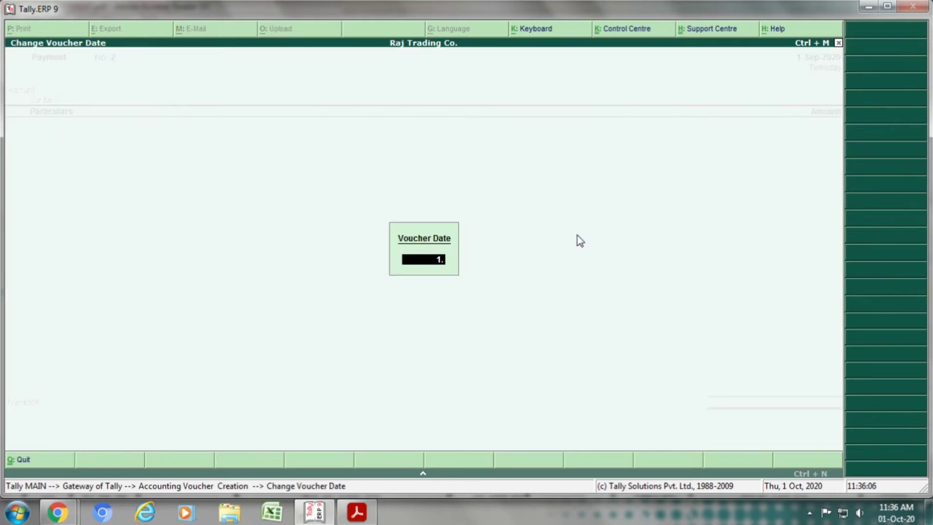
pyautogui.write('9.2020')
pyautogui.press('Return')
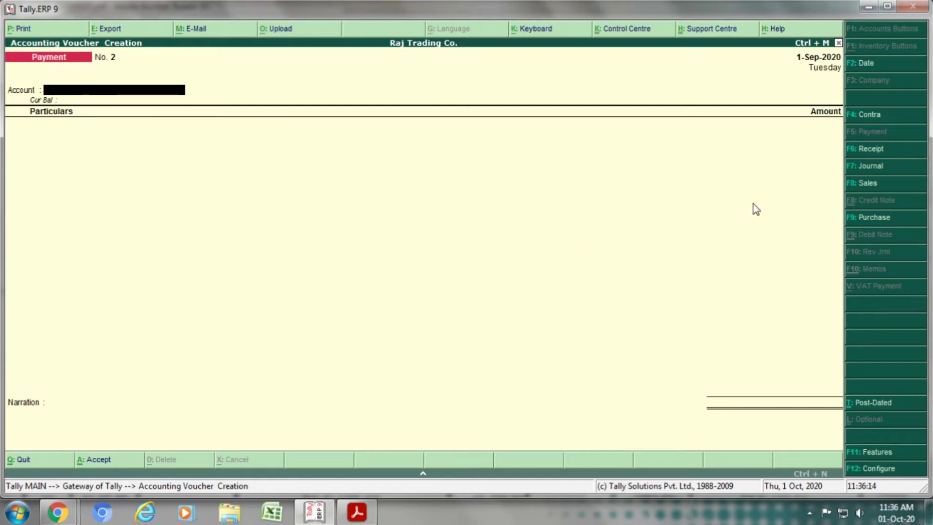
# Step: Switch to a contra voucher with DCB OD BANK A/C as the account and Cash under particulars
pyautogui.click(870, 121)
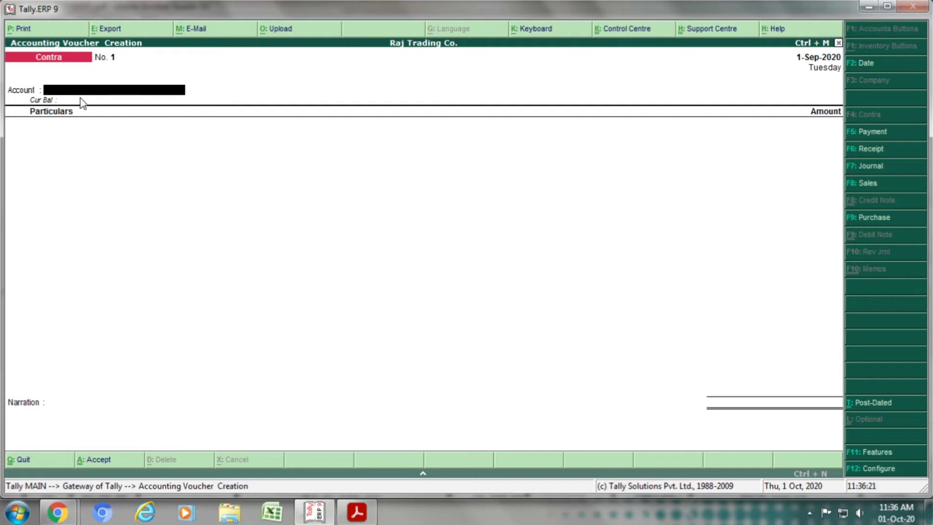
pyautogui.write('DCB')
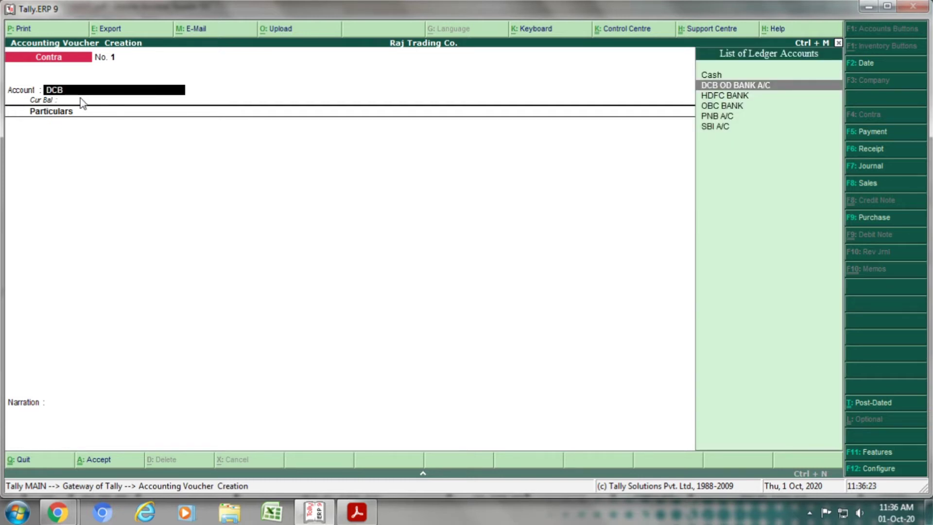
pyautogui.press('Return')
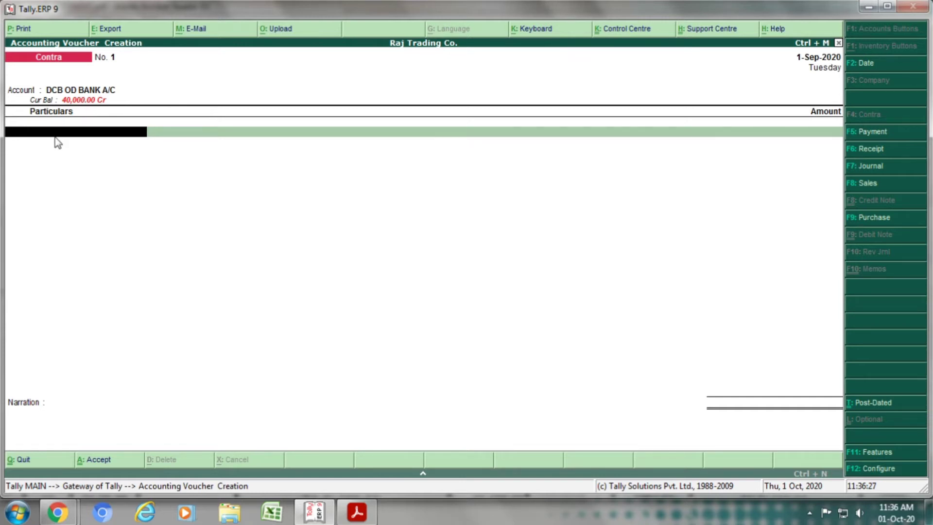
pyautogui.write('CASH')
pyautogui.press('Return')
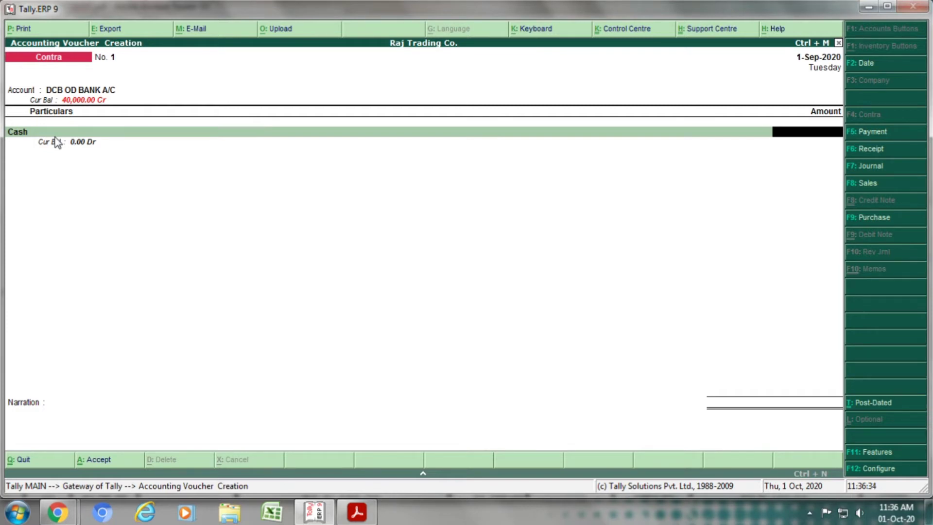
# Step: Check the cash deposit in the bank statement PDF, enter 1,50,000 as the Cash amount in Tally, and save the contra voucher without narration
pyautogui.hotkey('alt', 'Tab')
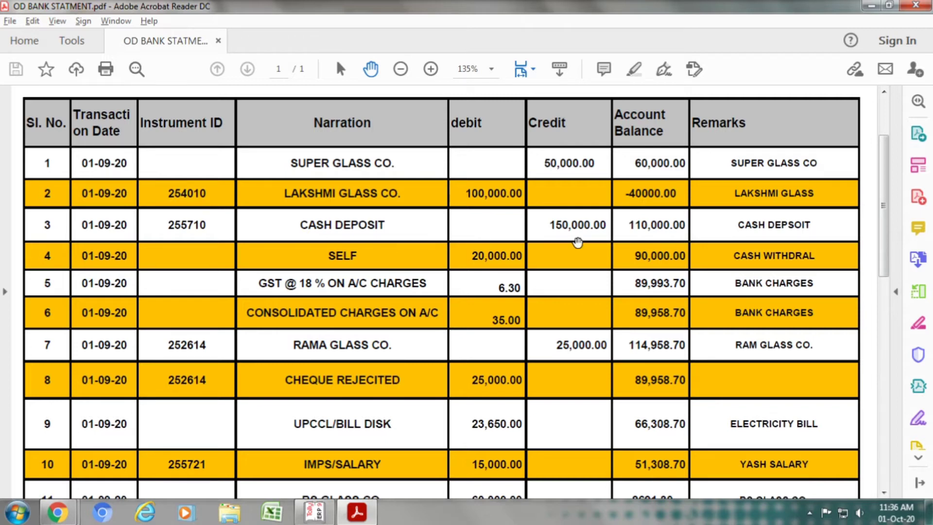
pyautogui.hotkey('alt', 'Tab')
pyautogui.write('1')
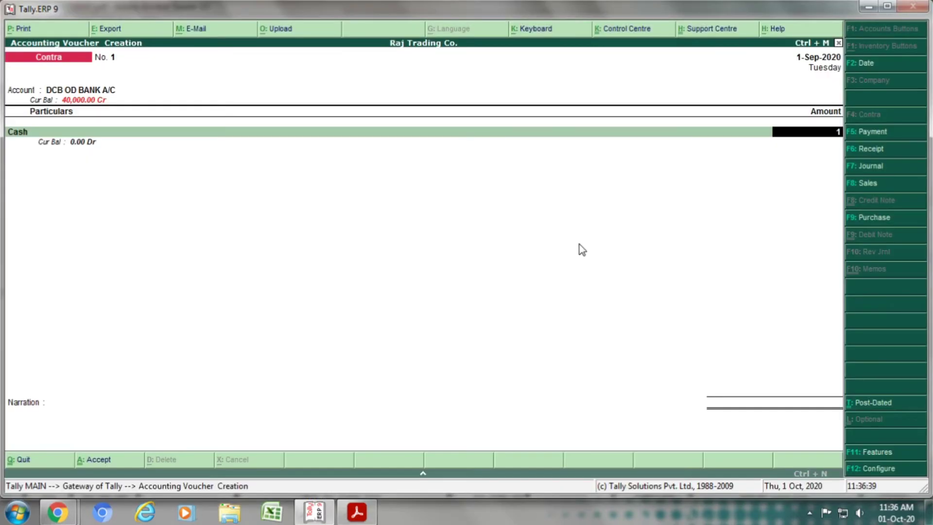
pyautogui.write('50000')
pyautogui.press('Return')
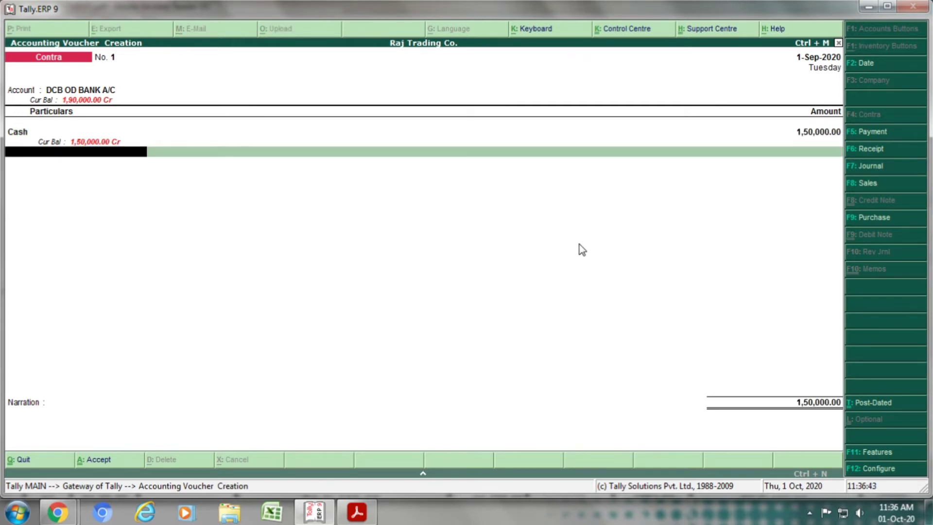
pyautogui.press('Return')
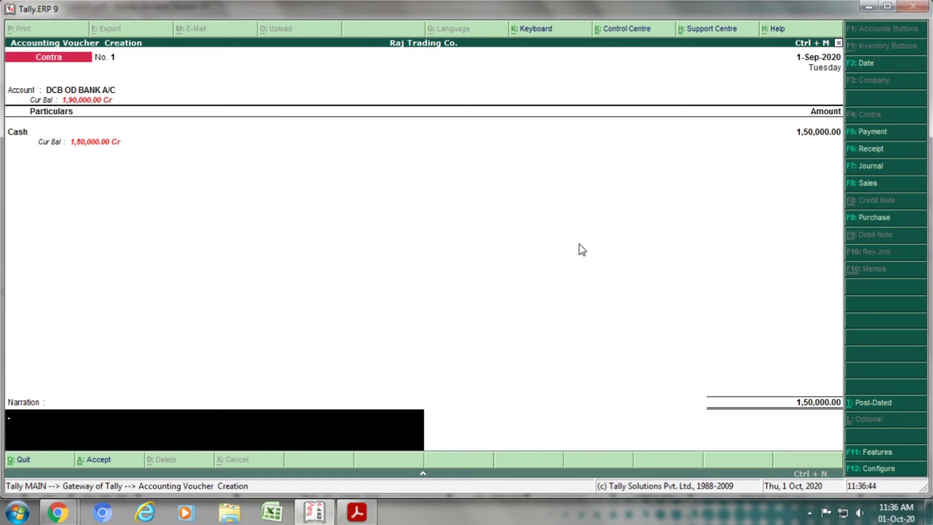
pyautogui.hotkey('alt', 'Tab')
pyautogui.hotkey('alt', 'Tab')
pyautogui.press('Return')
pyautogui.press('Return')
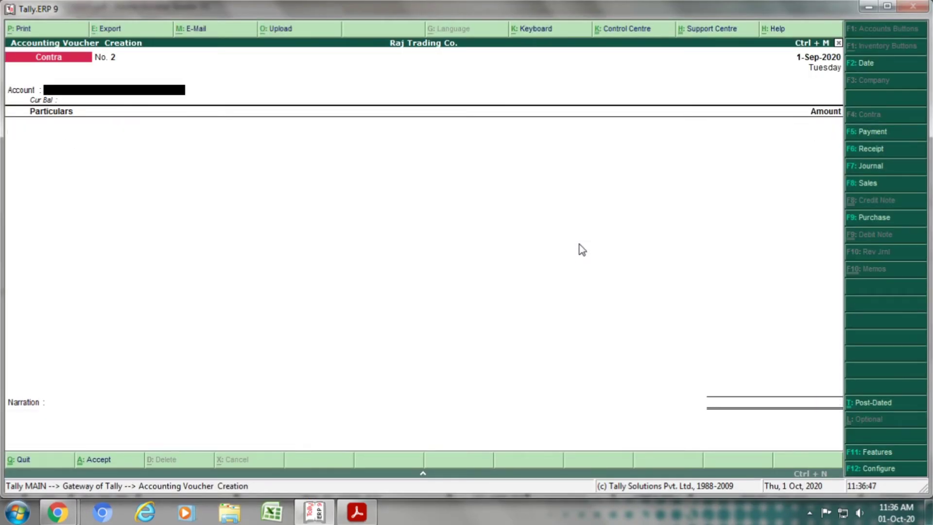
# Step: Check the SELF cash withdrawal row in the bank statement PDF and date the new contra voucher in Tally 1.9.20
pyautogui.hotkey('alt', 'Tab')
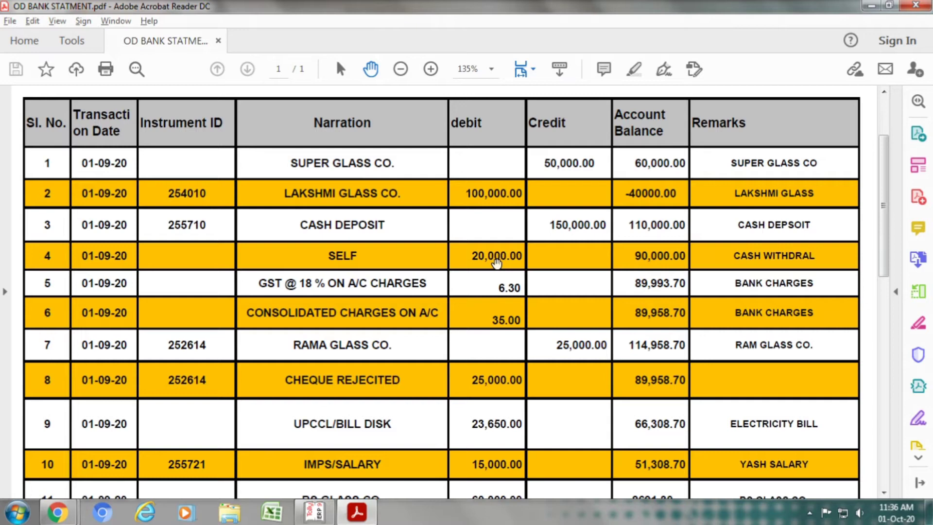
pyautogui.hotkey('alt', 'Tab')
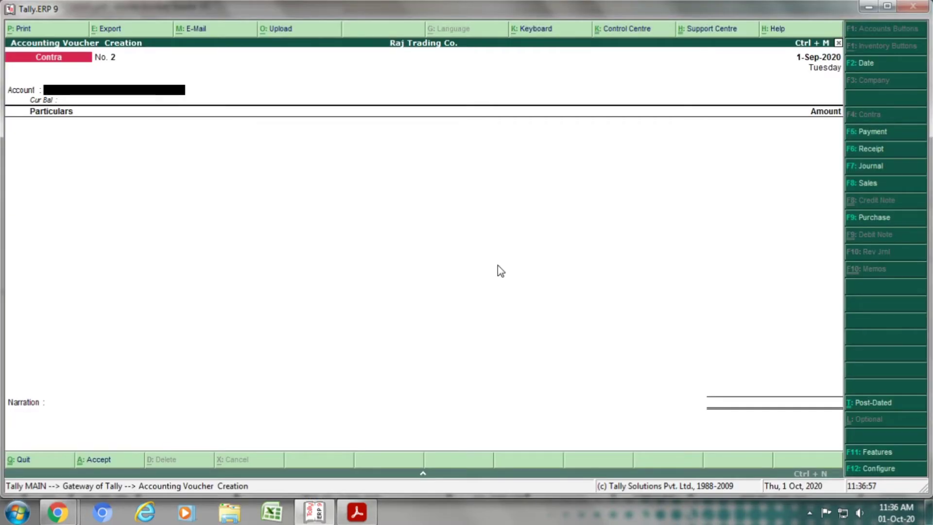
pyautogui.press('F2')
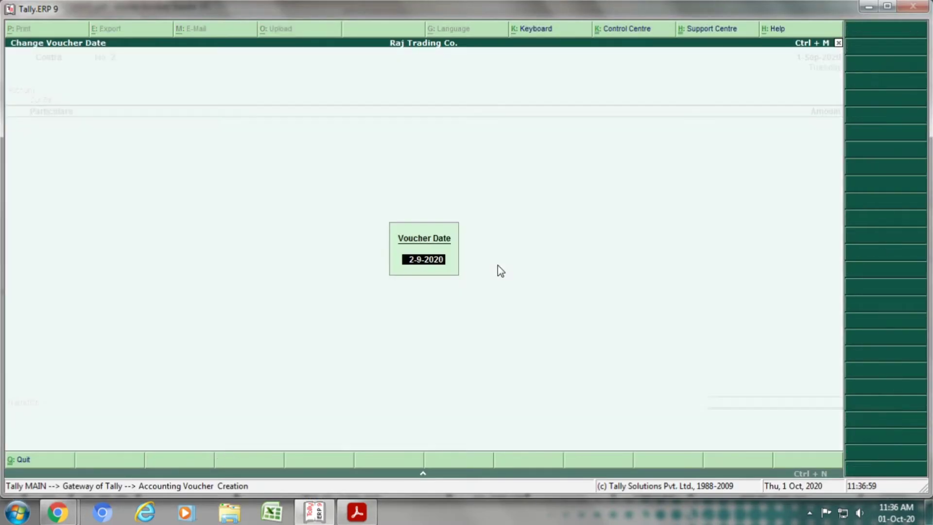
pyautogui.write('1.9.20')
pyautogui.press('Return')
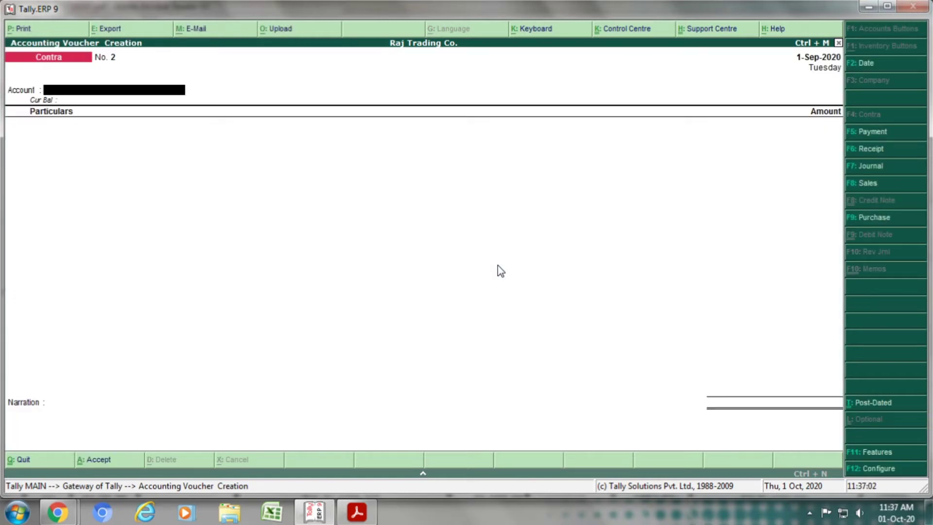
# Step: Set Cash as the contra voucher's account and choose DCB OD BANK A/C under particulars for the cash withdrawal
pyautogui.write('CASH')
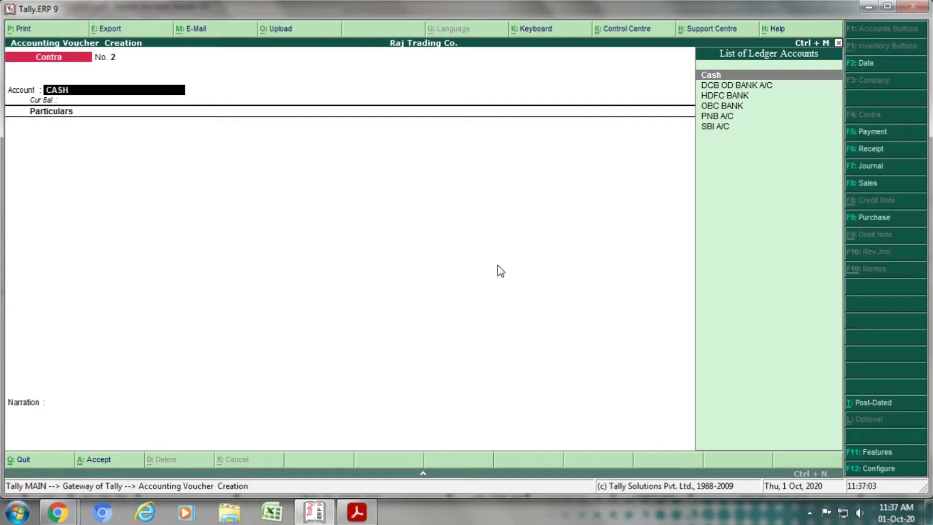
pyautogui.press('Return')
pyautogui.hotkey('alt', 'Tab')
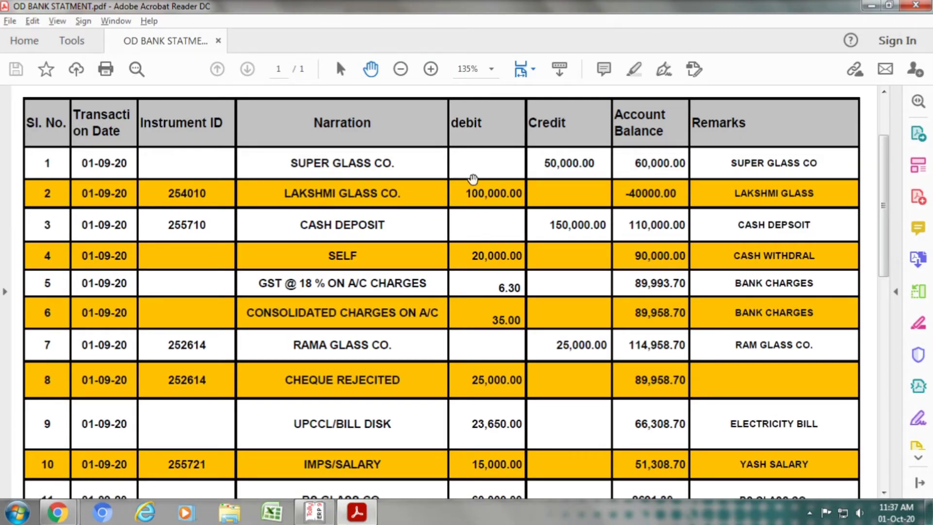
pyautogui.hotkey('alt', 'Tab')
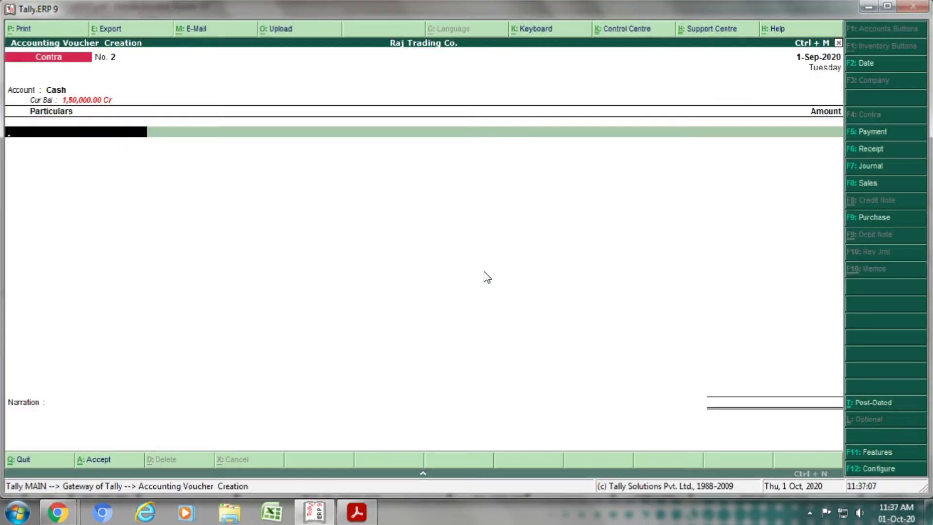
pyautogui.write('DC')
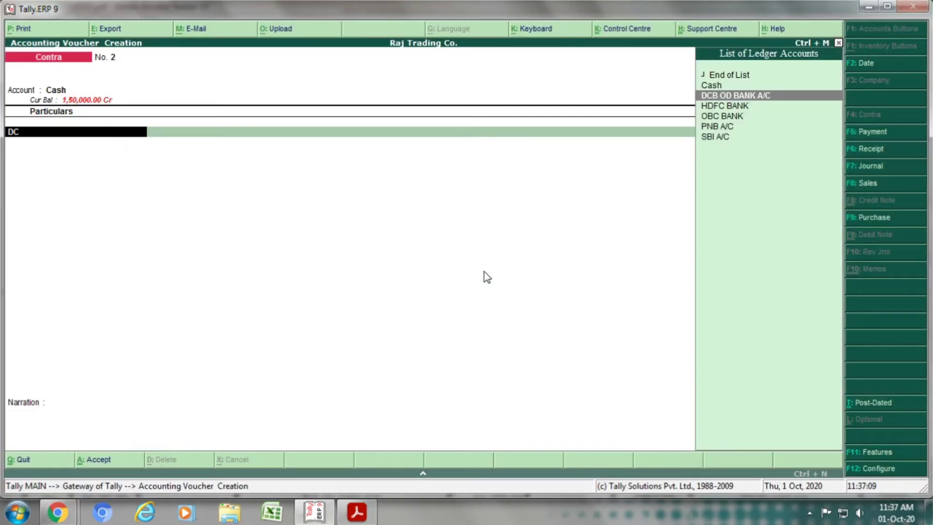
pyautogui.write('B')
pyautogui.press('Return')
# Step: Check the SELF debit in the bank statement PDF, enter 20,000 against DCB OD BANK A/C in Tally, and save without a cheque number
pyautogui.hotkey('alt', 'Tab')
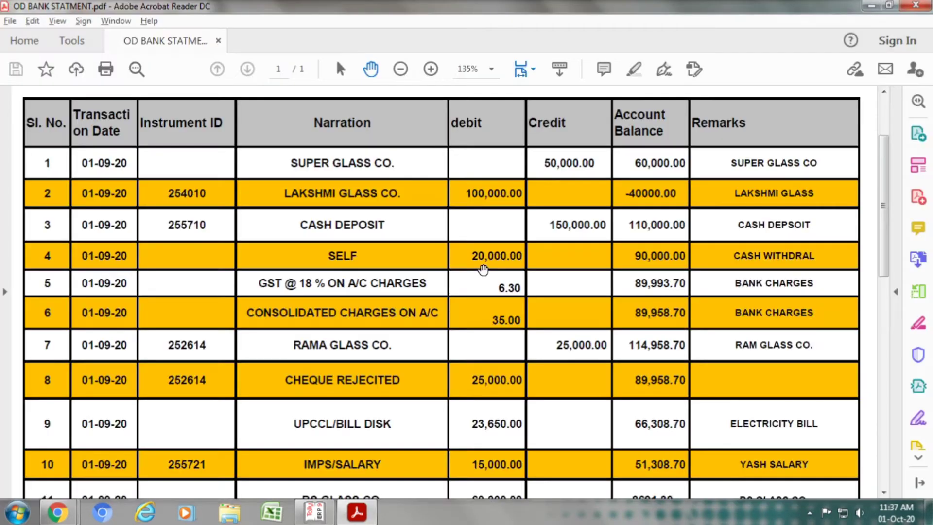
pyautogui.hotkey('alt', 'Tab')
pyautogui.write('20000')
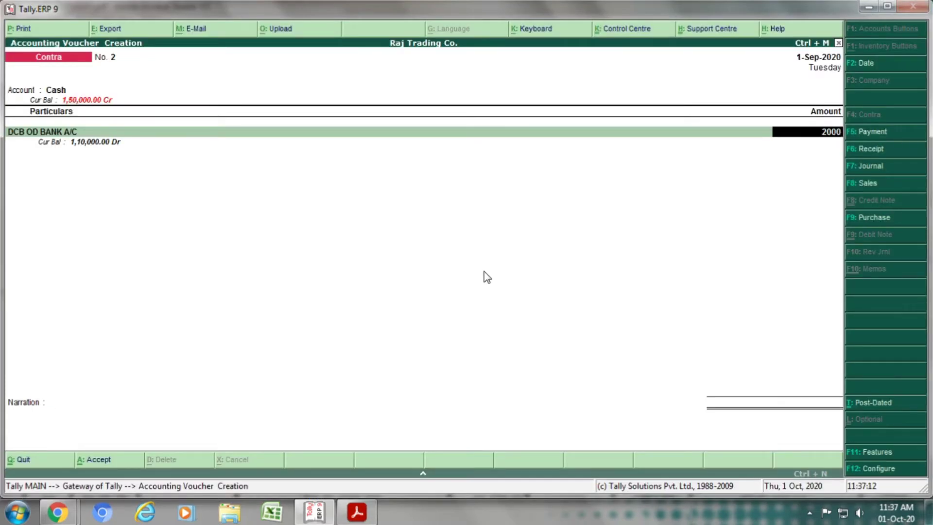
pyautogui.press('Return')
pyautogui.press('Return')
pyautogui.press('Return')
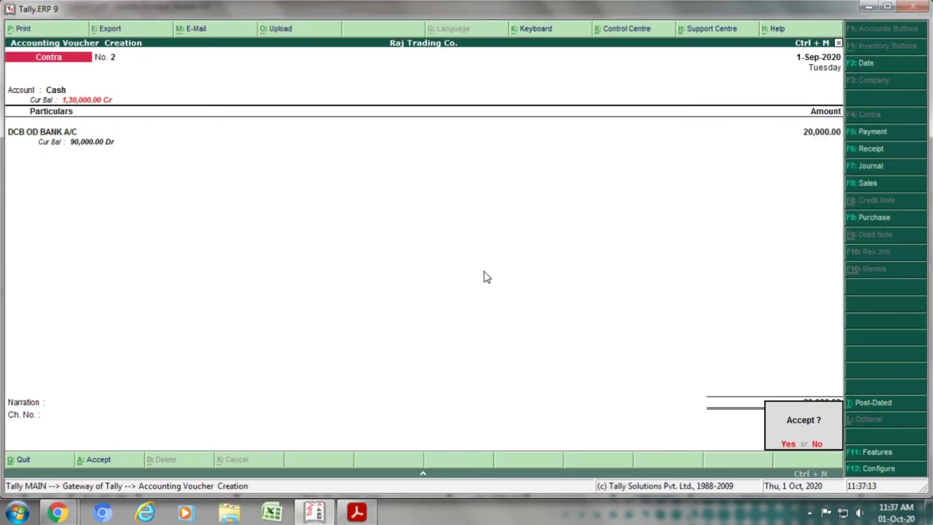
pyautogui.press('Return')
# Step: Save the contra voucher, check the GST charges row in the bank statement PDF, and date the next Tally voucher 1.9.2020
pyautogui.hotkey('alt', 'Tab')
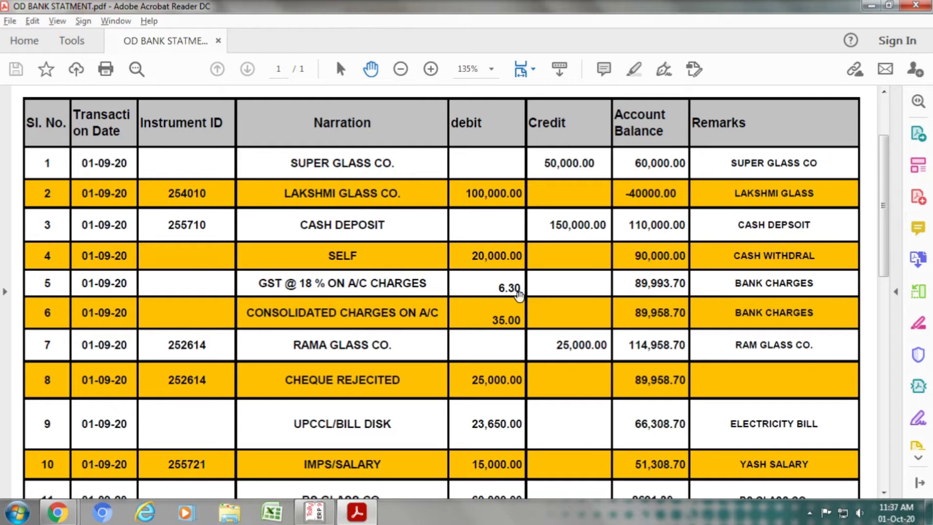
pyautogui.hotkey('alt', 'Tab')
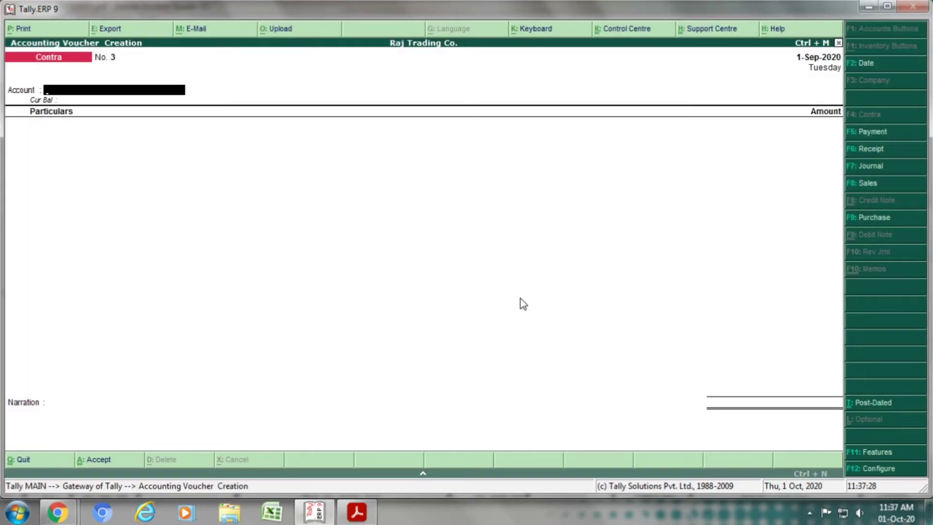
pyautogui.press('F2')
pyautogui.write('1.9.2020')
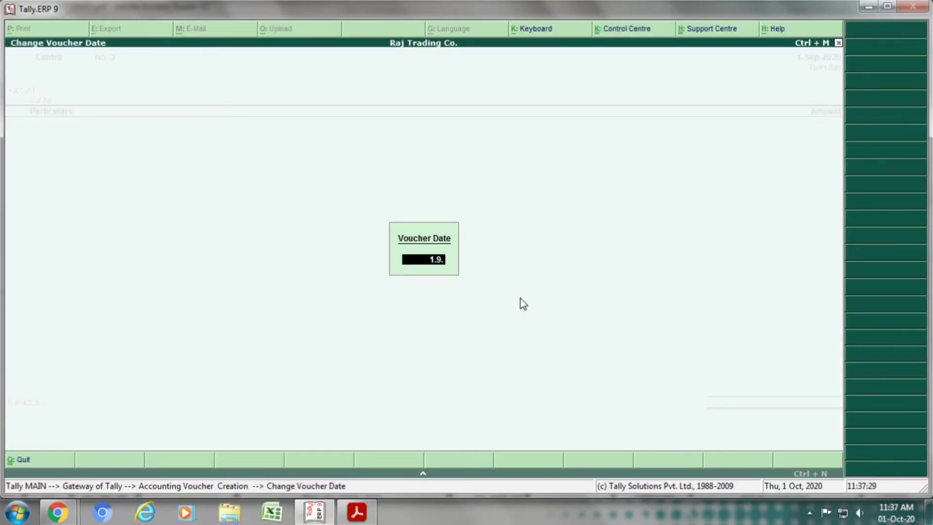
pyautogui.press('Return')
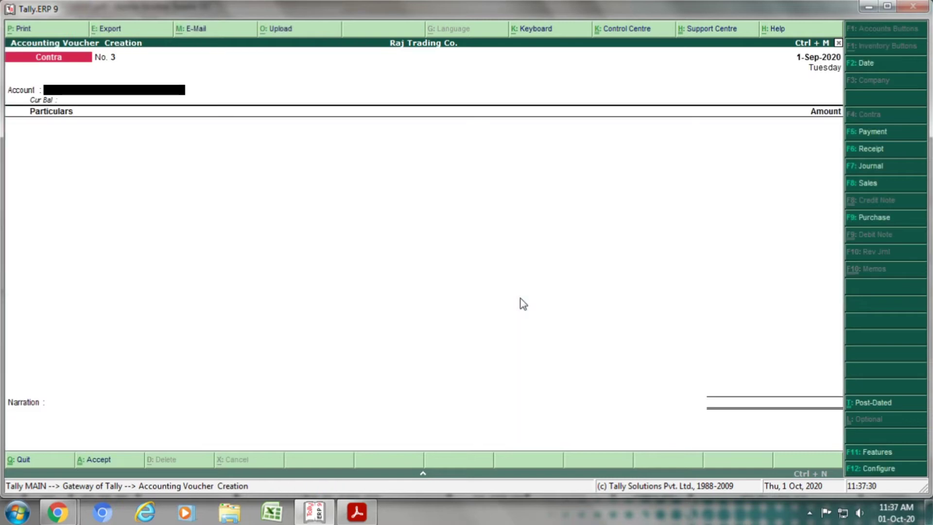
# Step: Switch to a payment voucher, set DCB OD BANK A/C as the account, and choose Bank Charges under particulars
pyautogui.click(868, 132)
pyautogui.write('DCB')
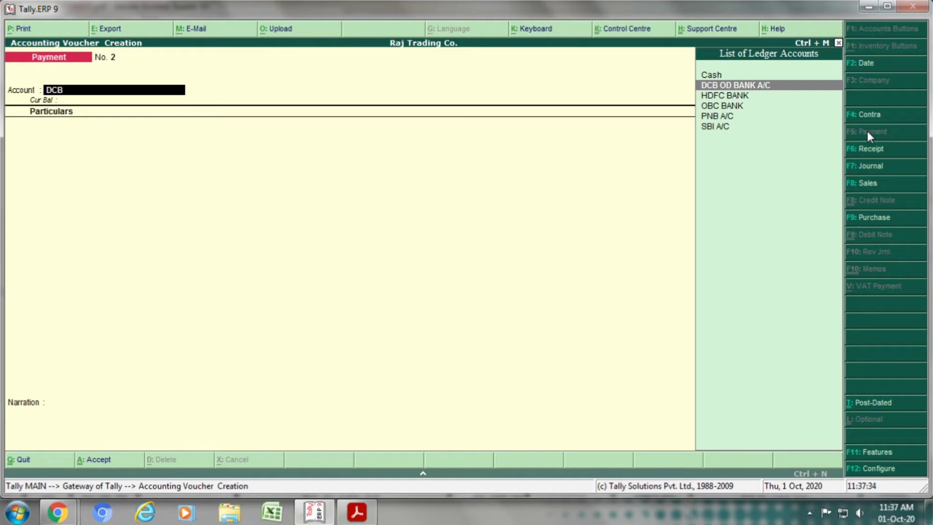
pyautogui.press('Return')
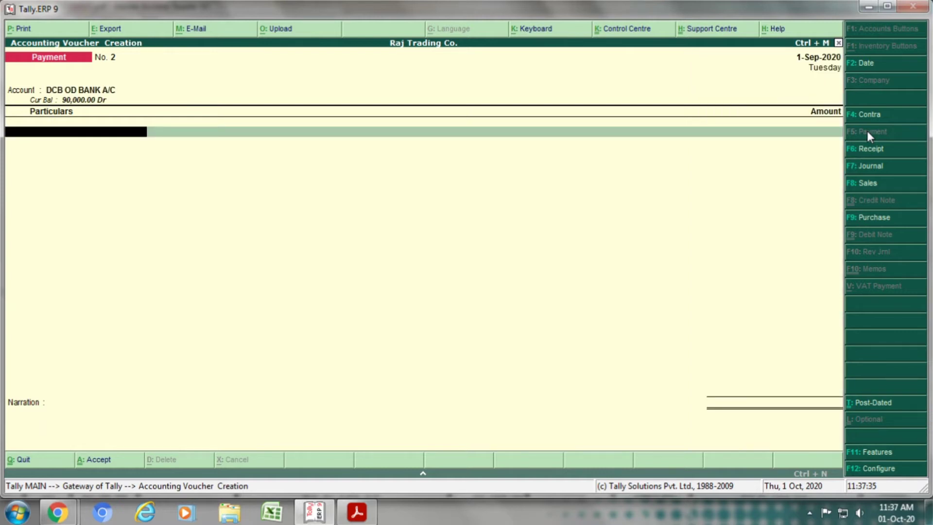
pyautogui.write('BANK')
pyautogui.press('Return')
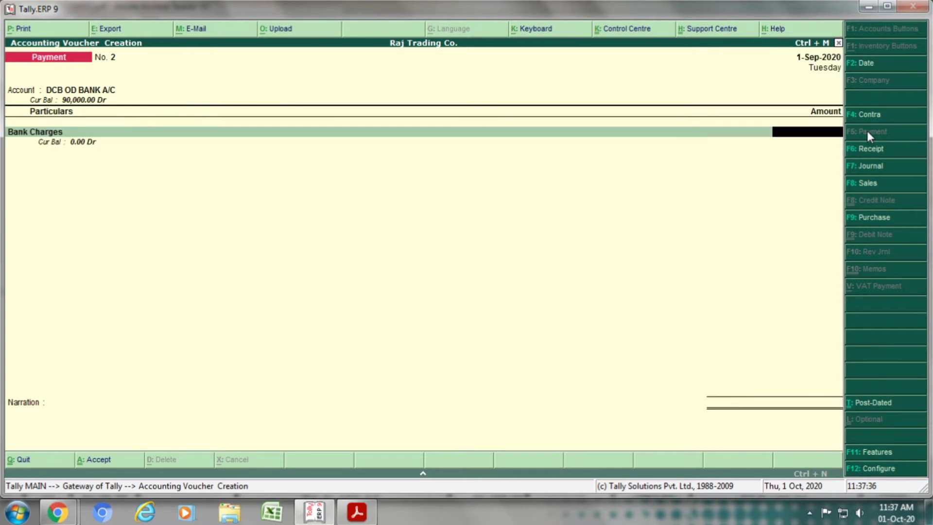
# Step: Check the GST charge in the bank statement PDF and enter 6.30 against Bank Charges in Tally, without narration or cheque number
pyautogui.hotkey('alt', 'Tab')
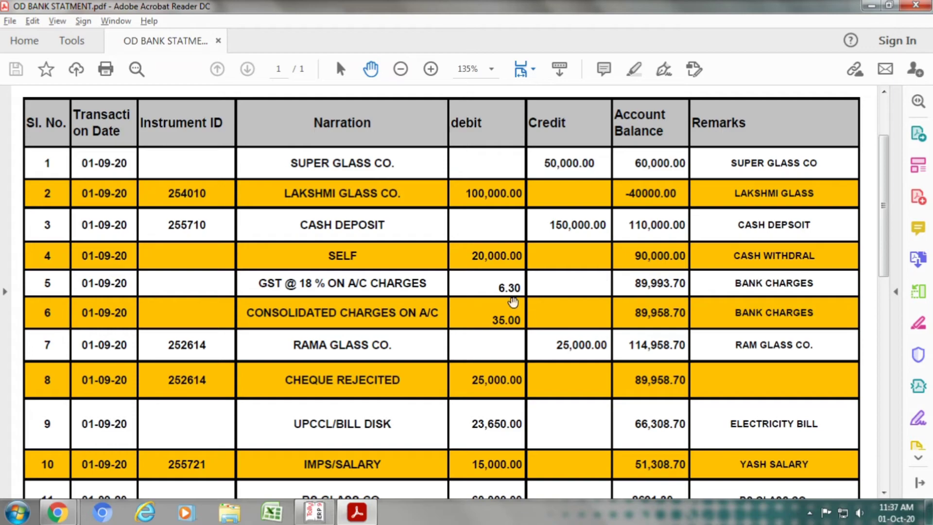
pyautogui.hotkey('alt', 'Tab')
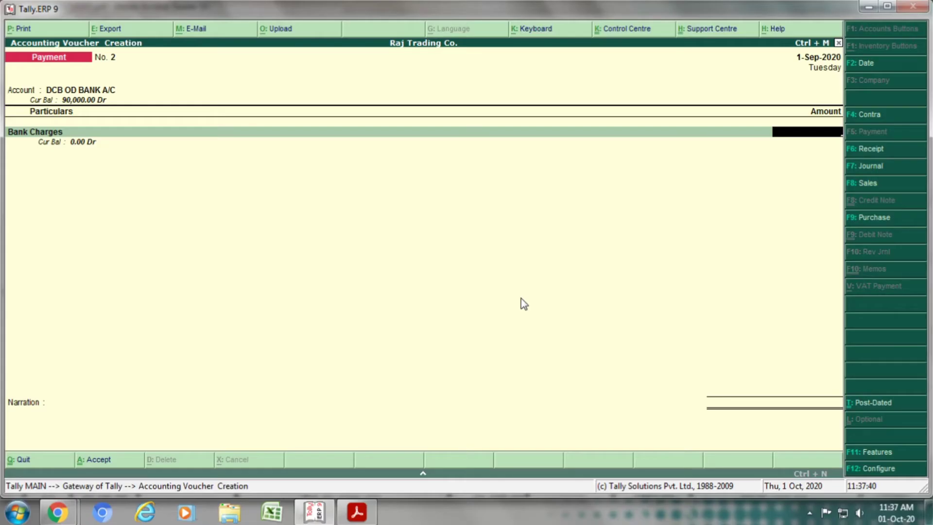
pyautogui.write('6.30')
pyautogui.press('Return')
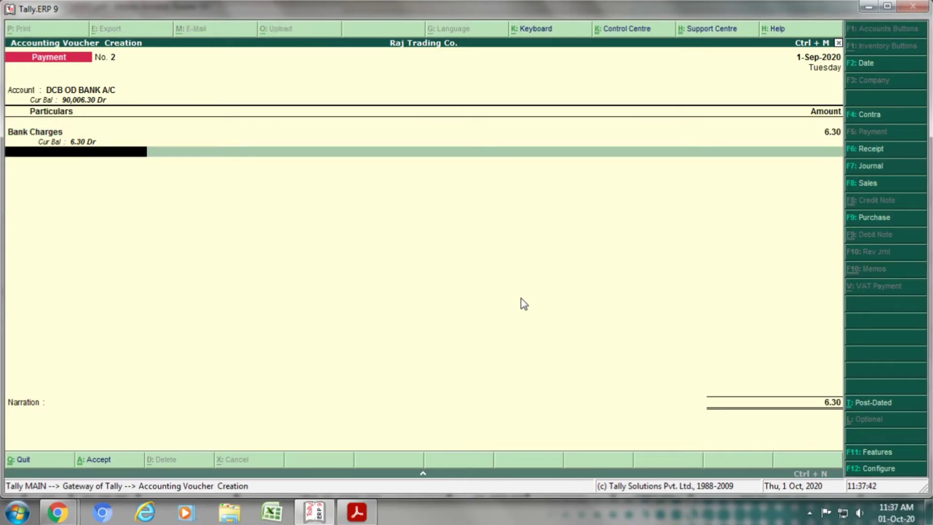
pyautogui.press('Return')
pyautogui.press('Return')
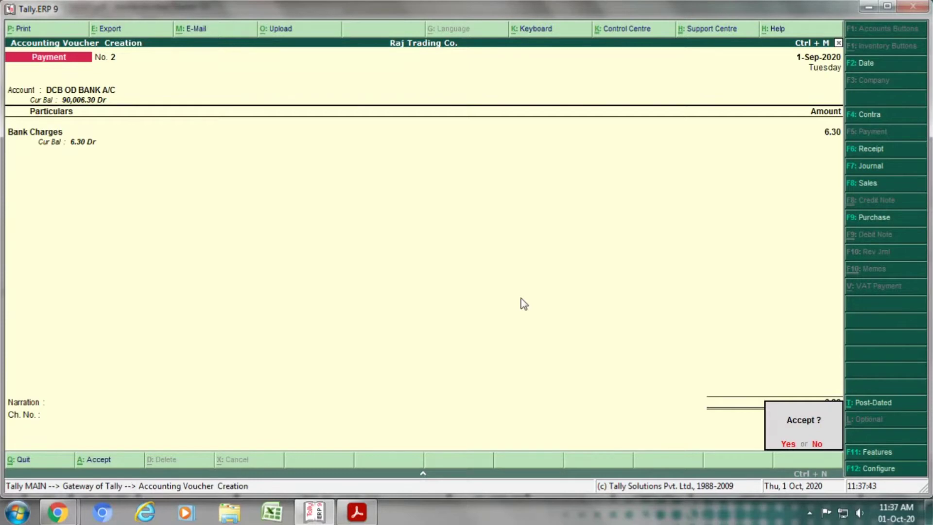
# Step: Return to the payment voucher instead of accepting it and review which group the Bank Charges ledger is under
pyautogui.press('n')
pyautogui.press('Return')
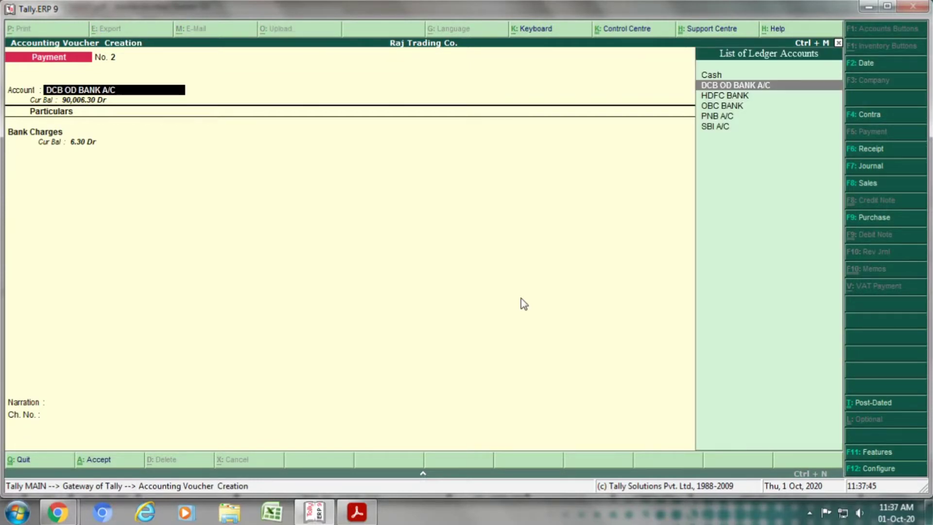
pyautogui.press('Return')
pyautogui.hotkey('ctrl', 'Return')
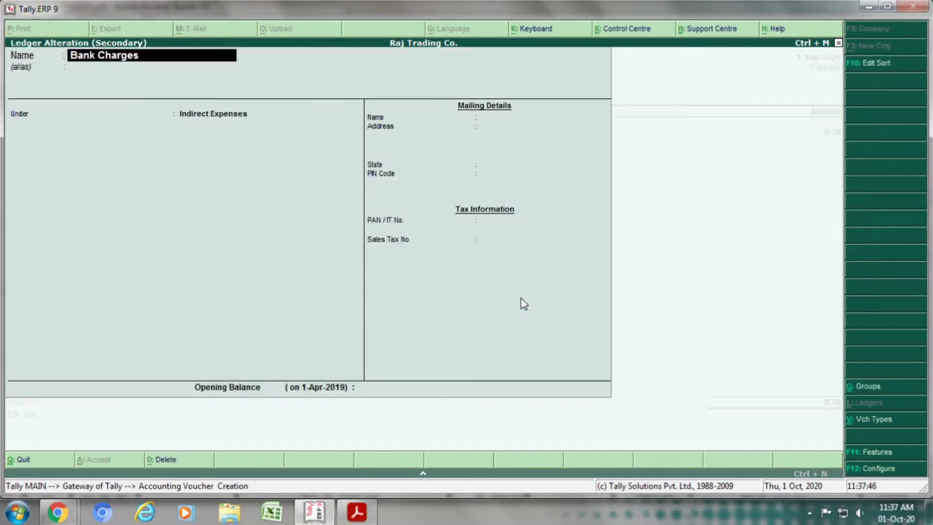
pyautogui.press('Return')
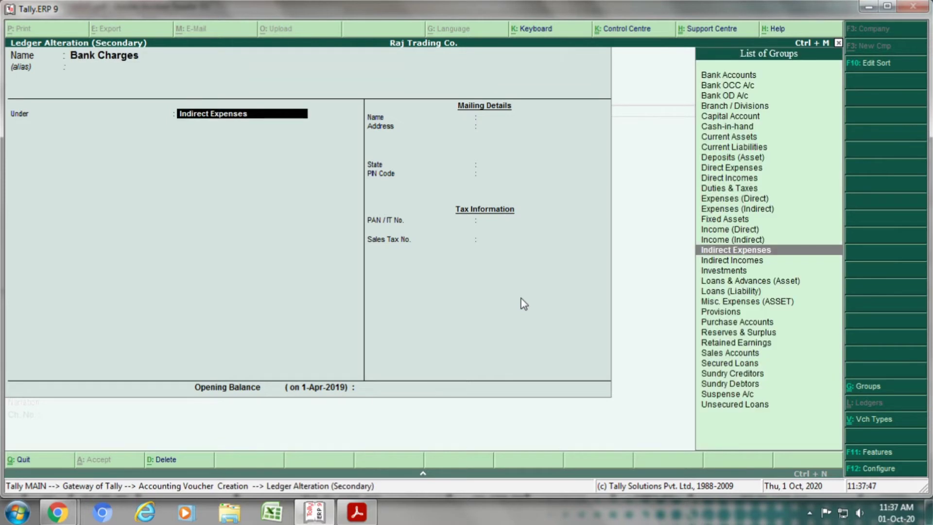
pyautogui.press('Return')
pyautogui.press('Return')
pyautogui.press('Return')
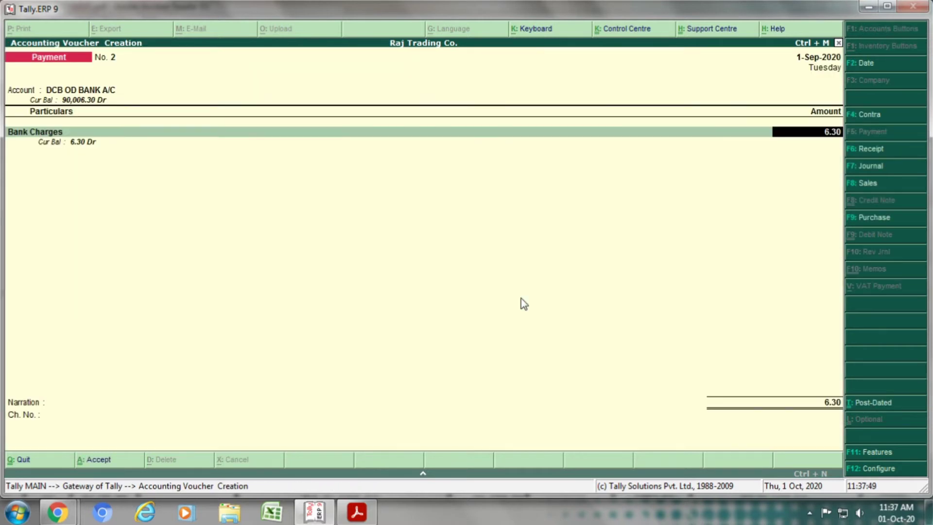
# Step: Save the 6.30 bank charges payment voucher with narration and cheque number left blank
pyautogui.press('Return')
pyautogui.press('Return')
pyautogui.press('Return')
pyautogui.press('Return')
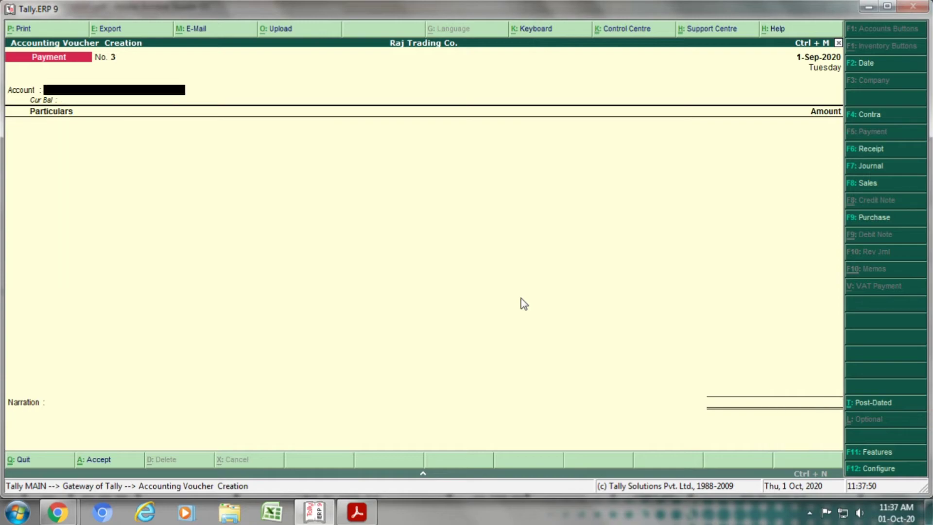
# Step: Check the consolidated charges row in the bank statement PDF and date the new payment voucher in Tally 1.9.2020
pyautogui.hotkey('alt', 'Tab')
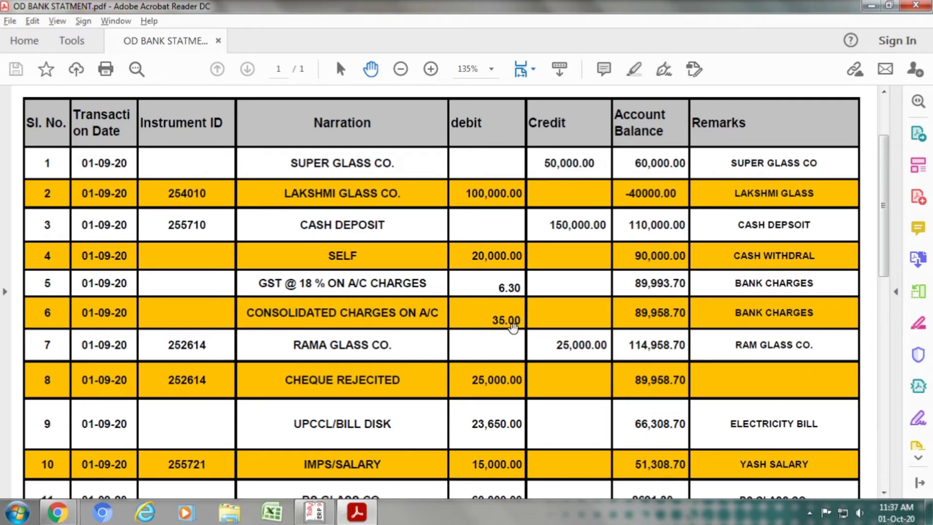
pyautogui.hotkey('alt', 'Tab')
pyautogui.hotkey('alt', 'Tab')
pyautogui.hotkey('alt', 'Tab')
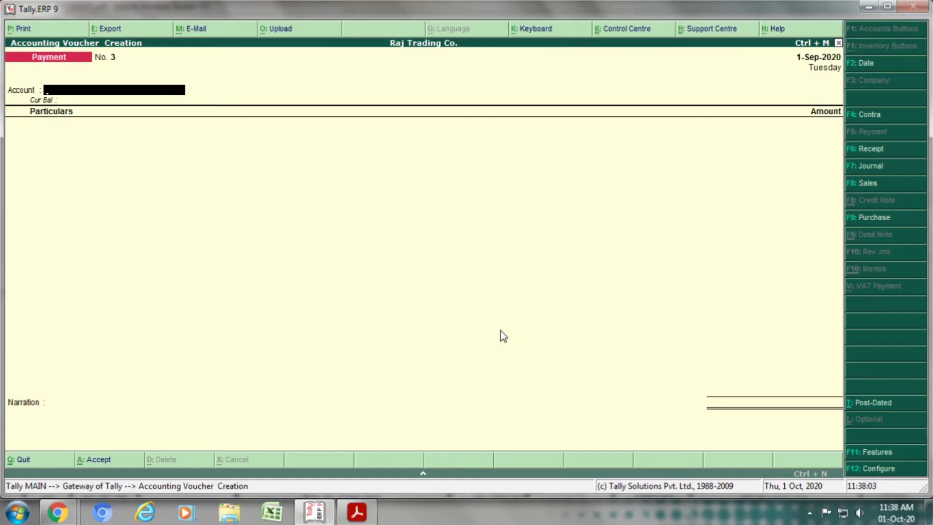
pyautogui.press('F2')
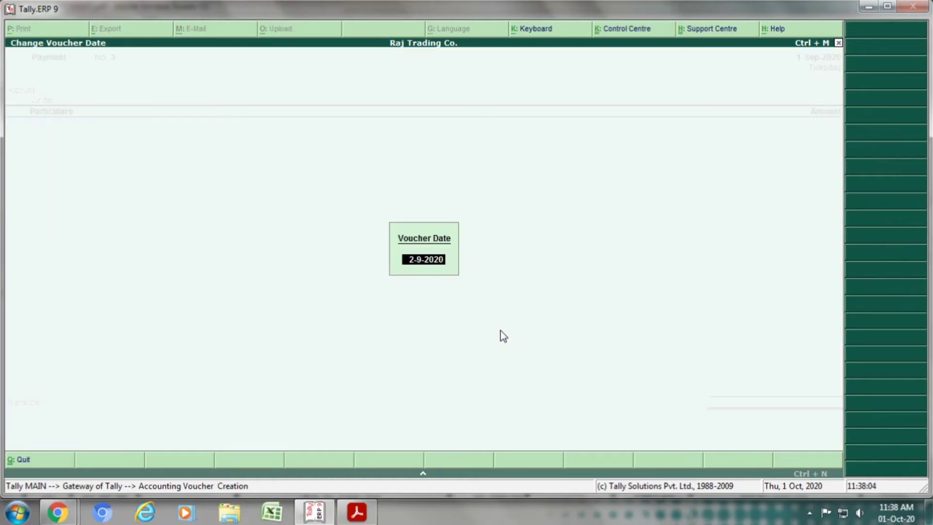
pyautogui.write('1.9.2020')
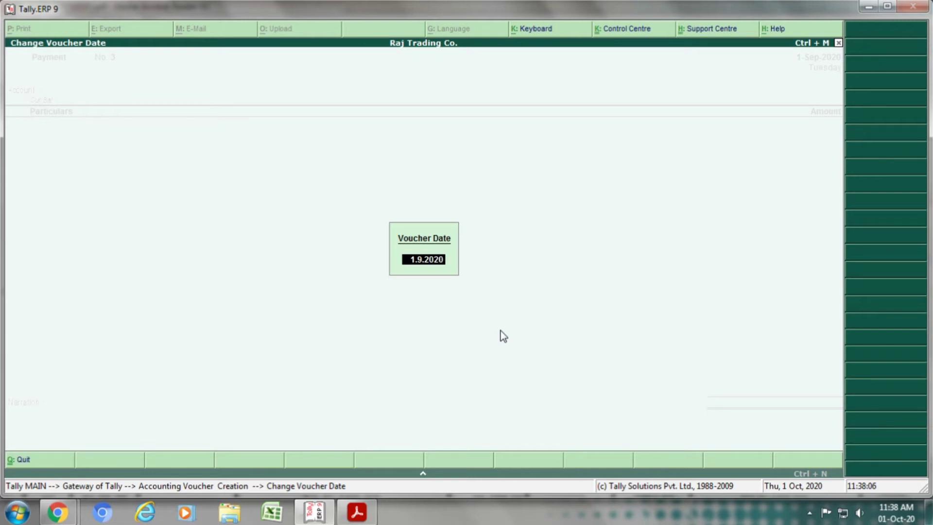
pyautogui.press('Return')
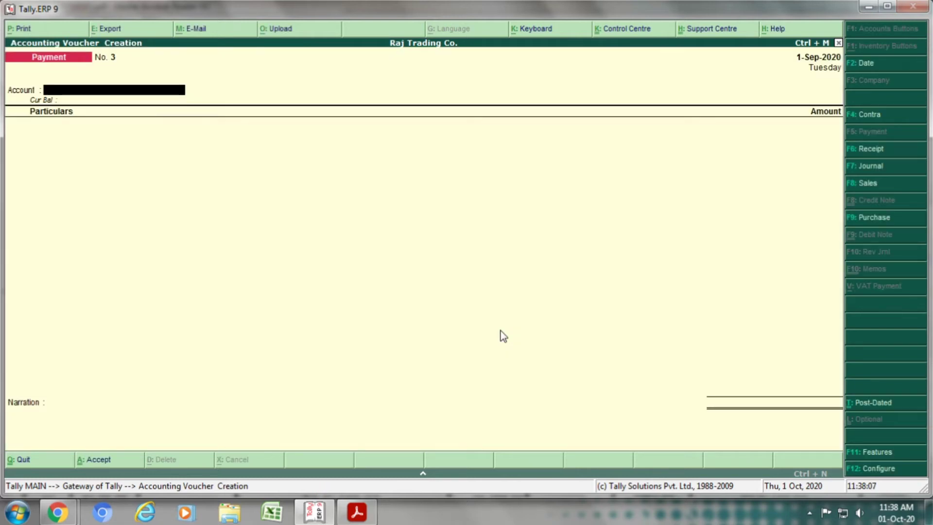
# Step: Set DCB OD BANK A/C as the payment voucher's account and choose Bank Charges for the consolidated charges
pyautogui.write('DCB')
pyautogui.press('Return')
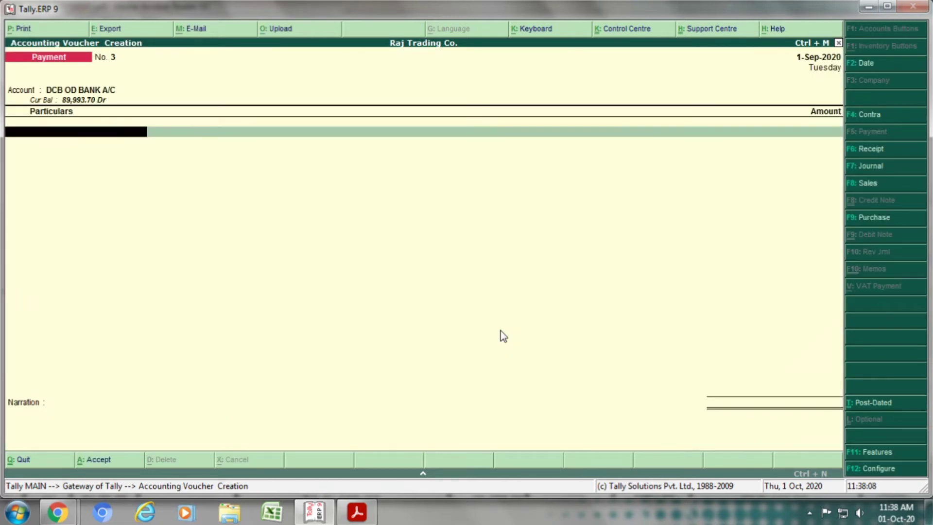
pyautogui.write('BANK')
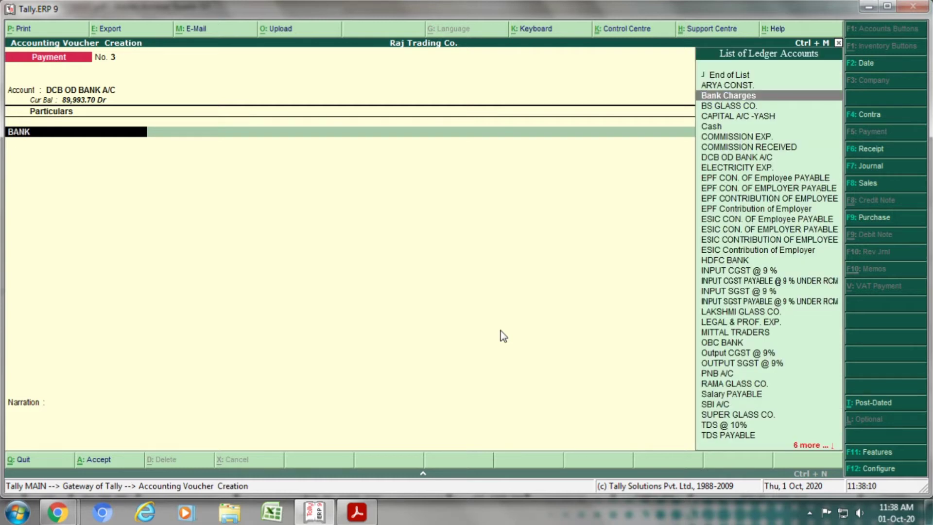
pyautogui.press('Return')
pyautogui.press('Return')
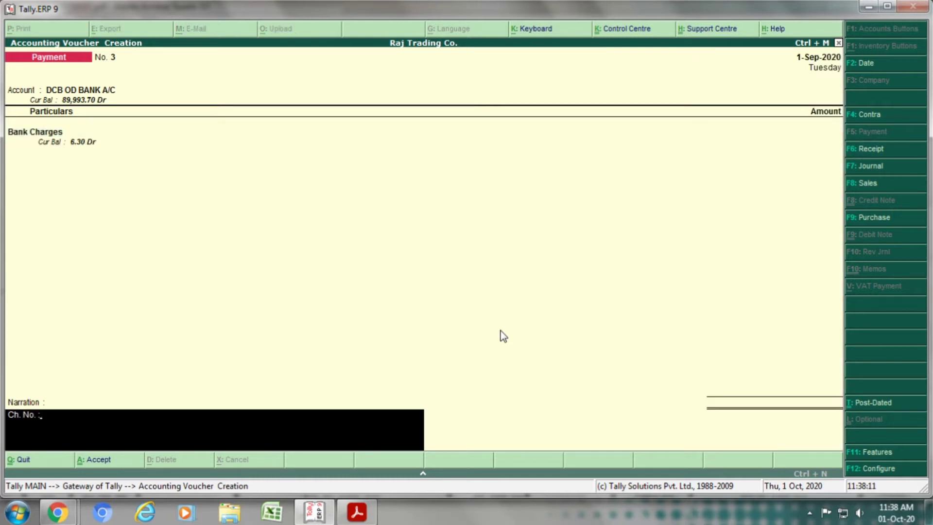
# Step: Return to the Bank Charges amount, set it to 35, and save the payment voucher without narration or cheque number
pyautogui.press('BackSpace')
pyautogui.press('BackSpace')
pyautogui.press('BackSpace')
pyautogui.press('BackSpace')
pyautogui.press('BackSpace')
pyautogui.press('BackSpace')
pyautogui.press('BackSpace')
pyautogui.press('BackSpace')
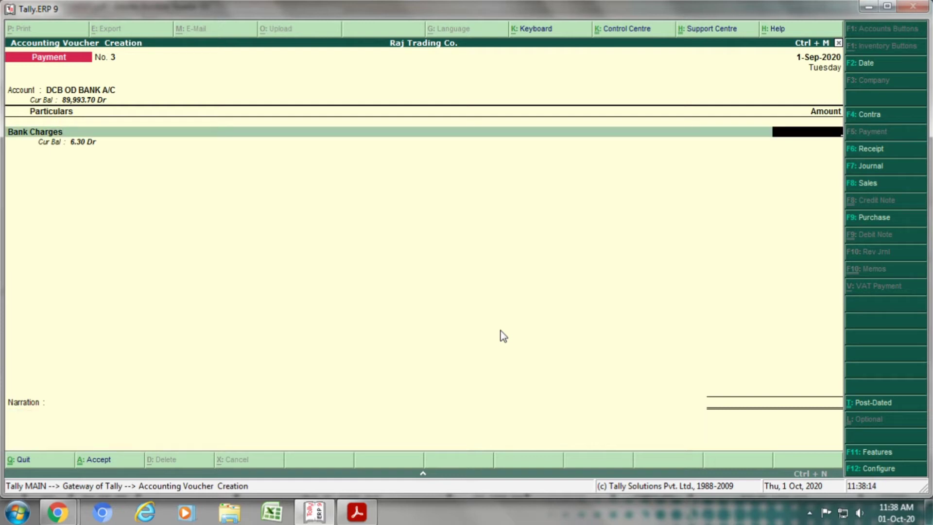
pyautogui.write('35')
pyautogui.press('Return')
pyautogui.press('Return')
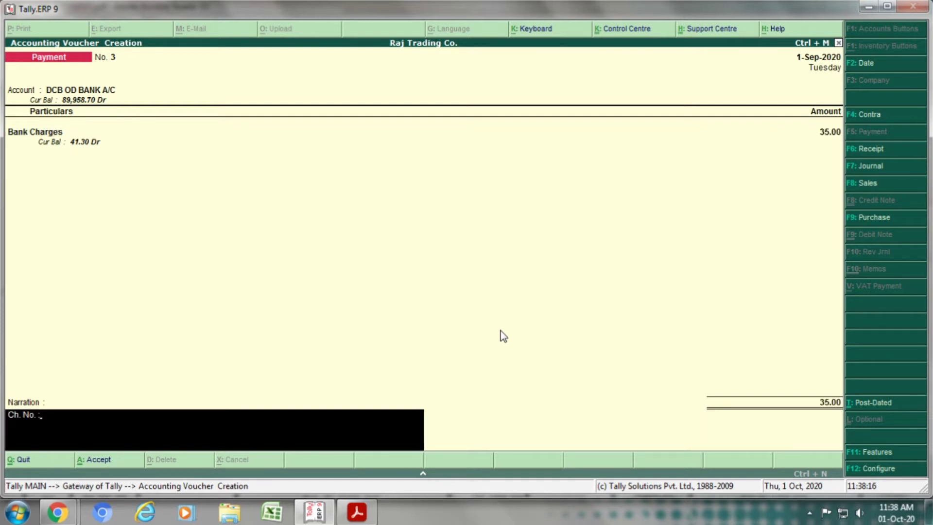
pyautogui.press('Return')
pyautogui.press('Return')
# Step: Check the RAMA GLASS CO. row in the bank statement PDF and date the new voucher in Tally 1.9.2020
pyautogui.hotkey('alt', 'Tab')
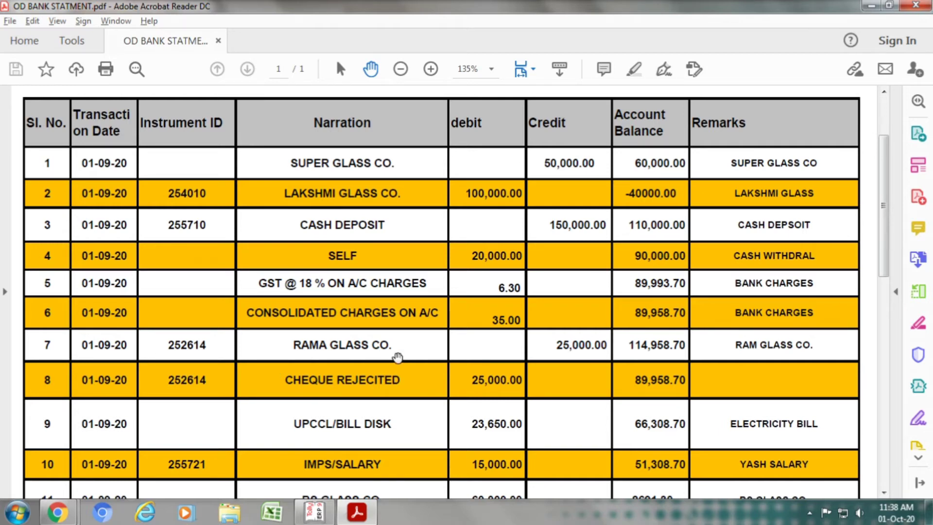
pyautogui.hotkey('alt', 'Tab')
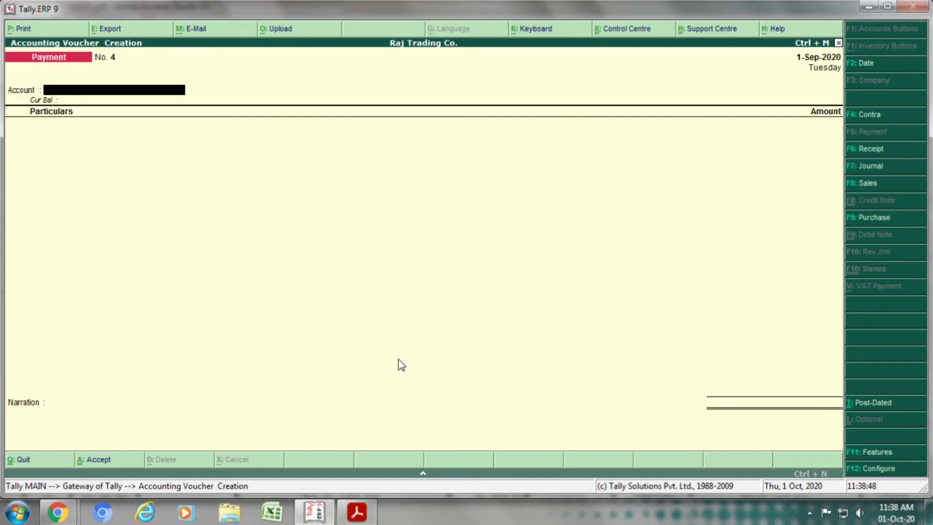
pyautogui.hotkey('alt', 'Tab')
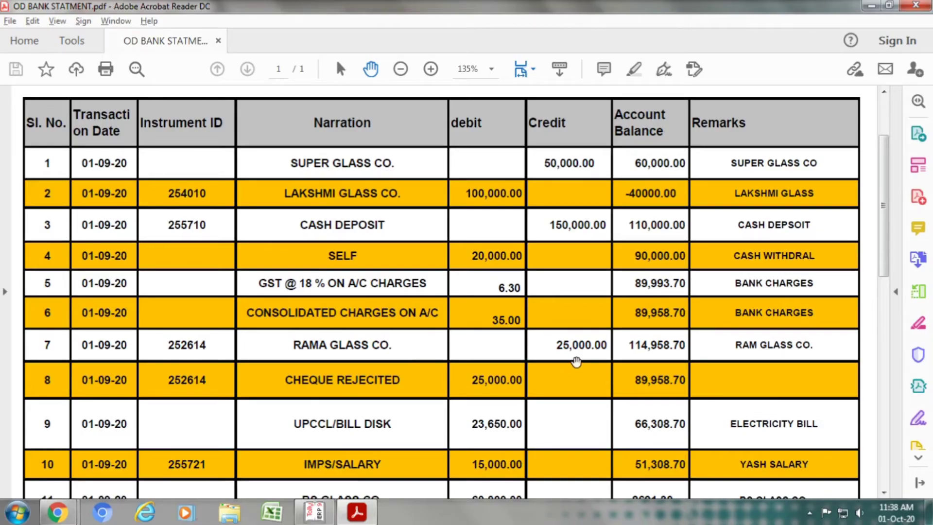
pyautogui.hotkey('alt', 'Tab')
pyautogui.press('F2')
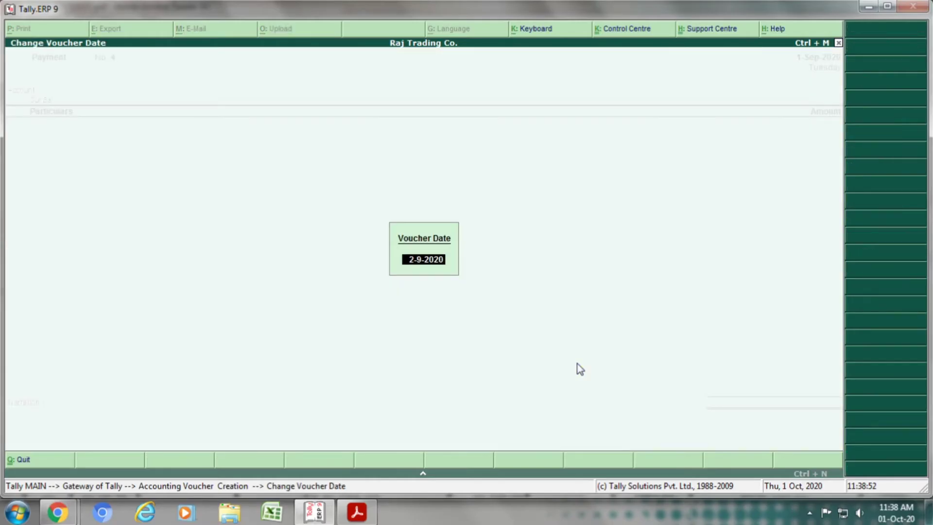
pyautogui.write('1.9.2020')
pyautogui.press('Return')
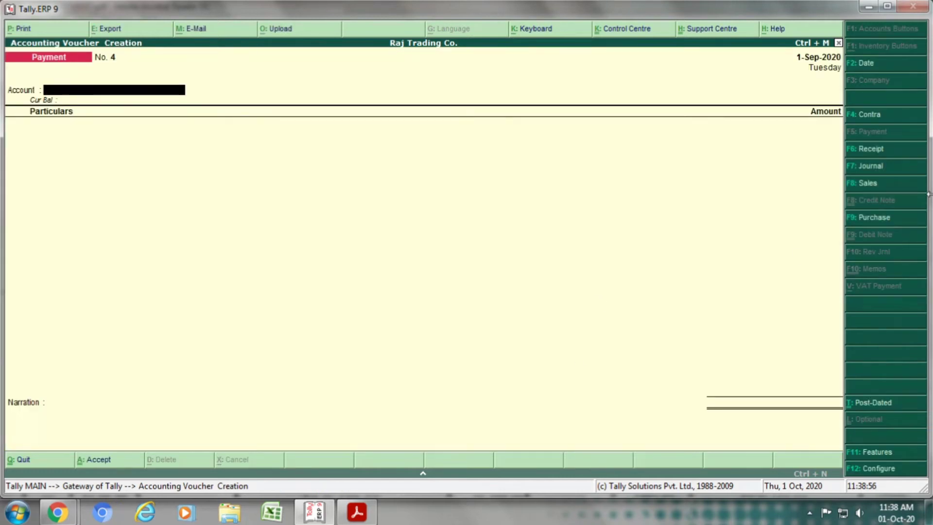
# Step: Switch to a receipt voucher, set DCB OD BANK A/C as the account, and choose RAMA GLASS CO. under particulars
pyautogui.click(873, 149)
pyautogui.write('DCB')
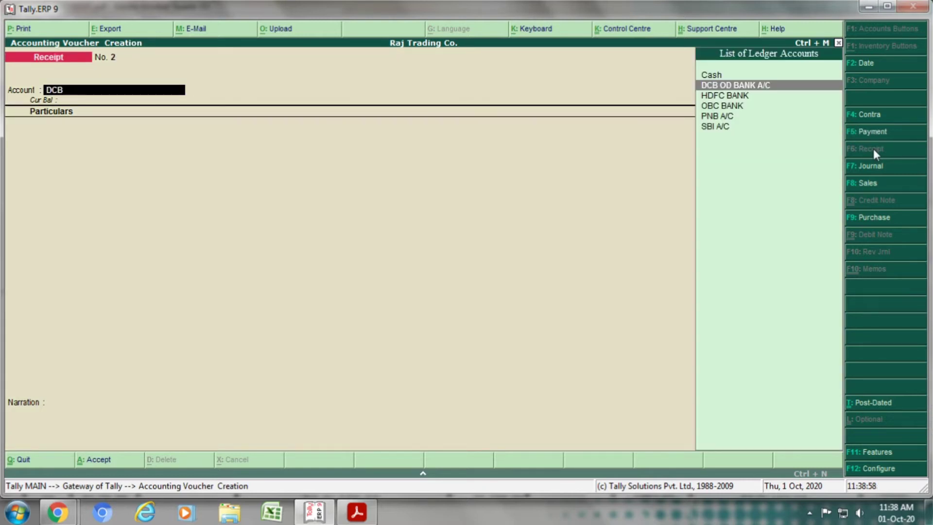
pyautogui.press('Return')
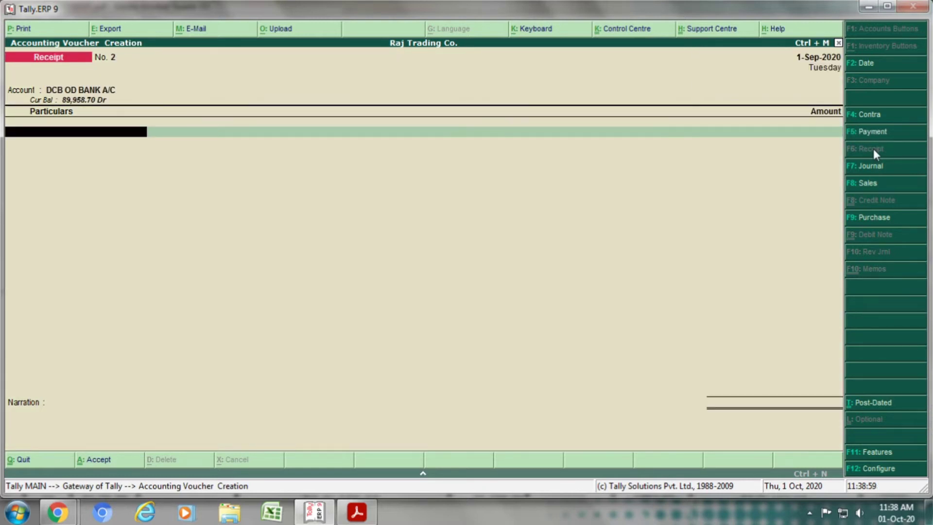
pyautogui.write('RAMA')
pyautogui.press('Return')
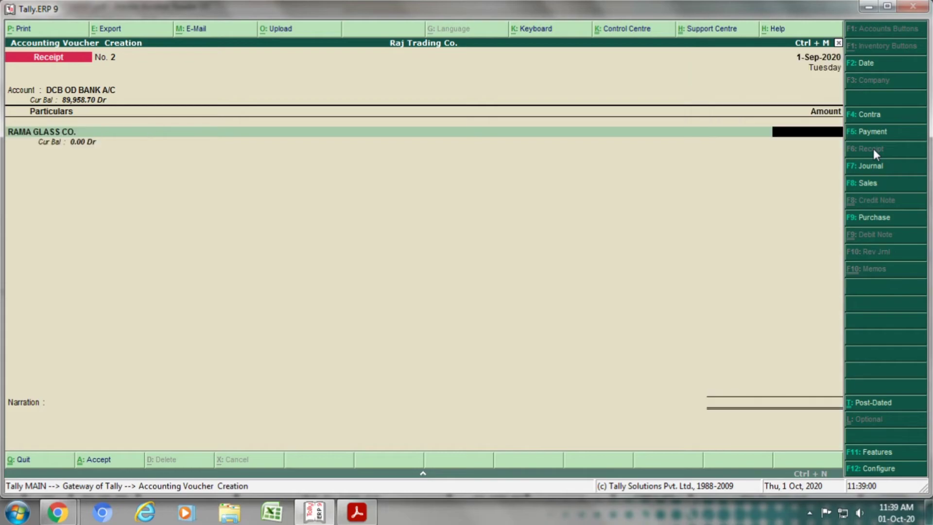
# Step: Check the RAMA GLASS CO. credit in the bank statement PDF and enter 25000 in Tally's receipt voucher, allocated On Account
pyautogui.hotkey('alt', 'Tab')
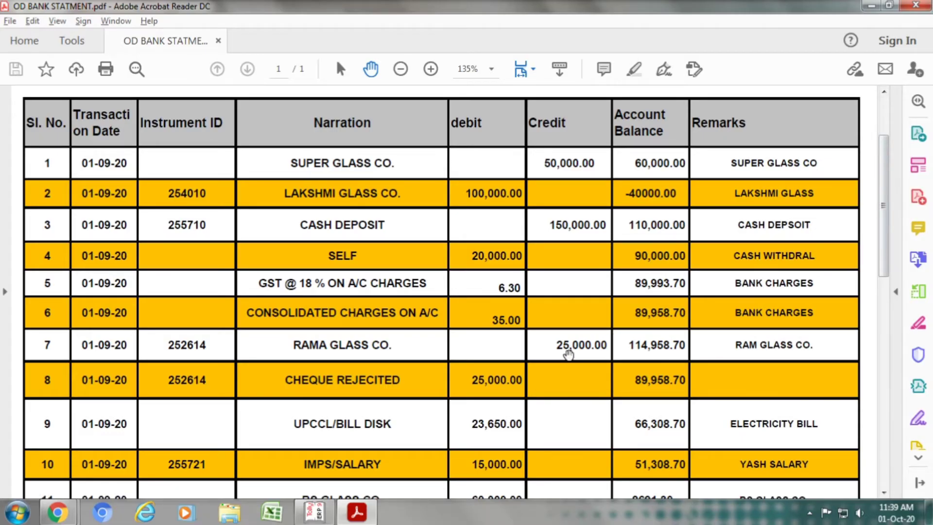
pyautogui.hotkey('alt', 'Tab')
pyautogui.write('25000')
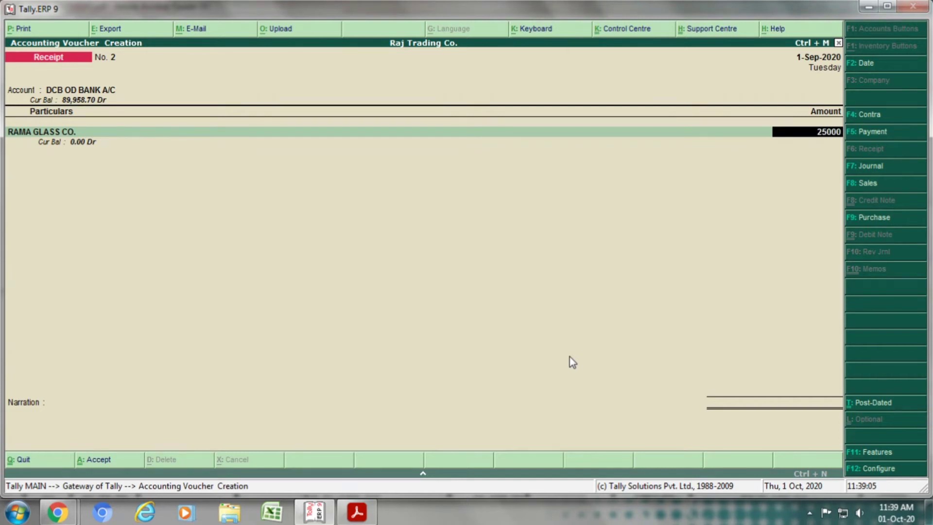
pyautogui.press('Return')
pyautogui.press('Return')
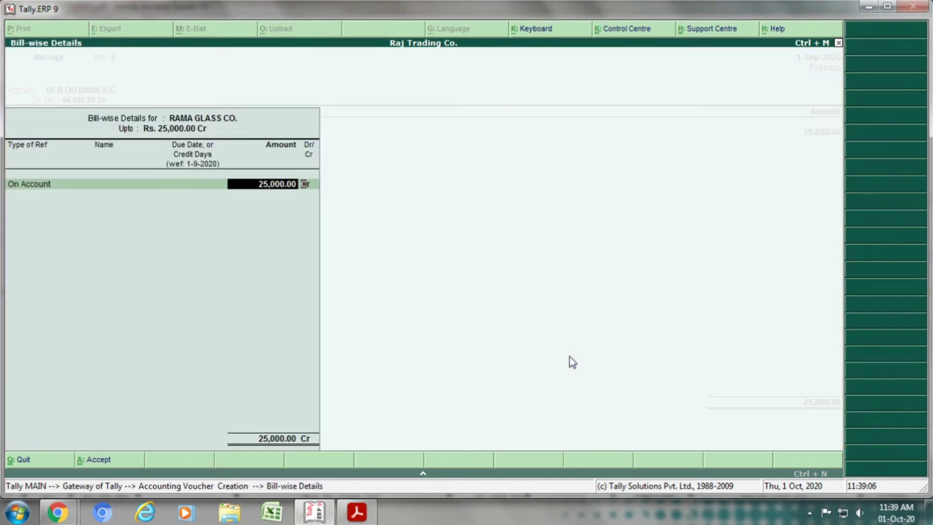
pyautogui.press('Return')
pyautogui.press('Return')
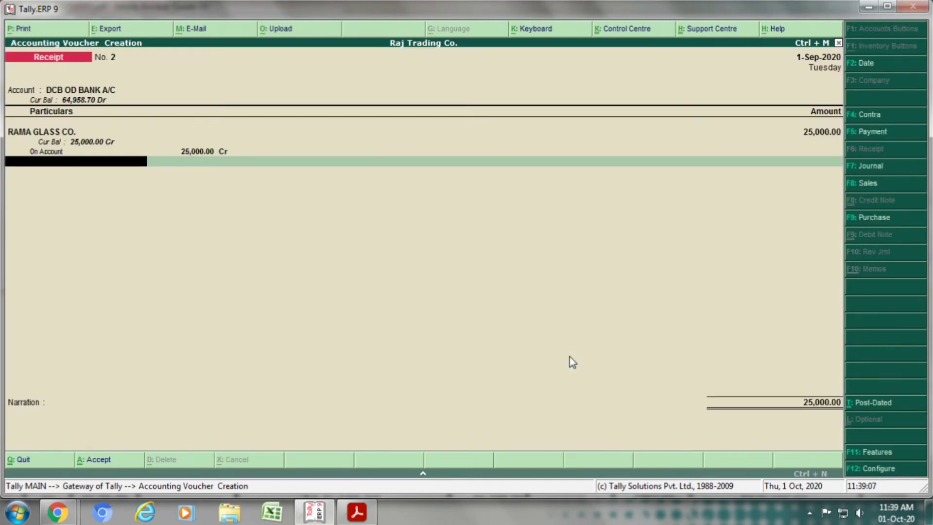
pyautogui.press('Return')
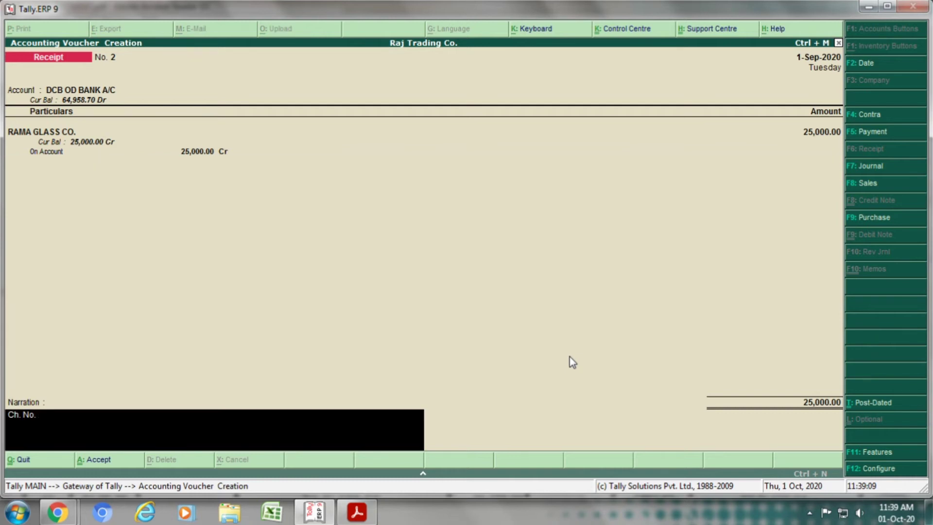
# Step: Return to RAMA GLASS CO. in the receipt voucher and review its ledger's group, mailing and tax details
pyautogui.press('BackSpace')
pyautogui.press('BackSpace')
pyautogui.press('BackSpace')
pyautogui.press('BackSpace')
pyautogui.press('BackSpace')
pyautogui.press('BackSpace')
pyautogui.press('BackSpace')
pyautogui.press('BackSpace')
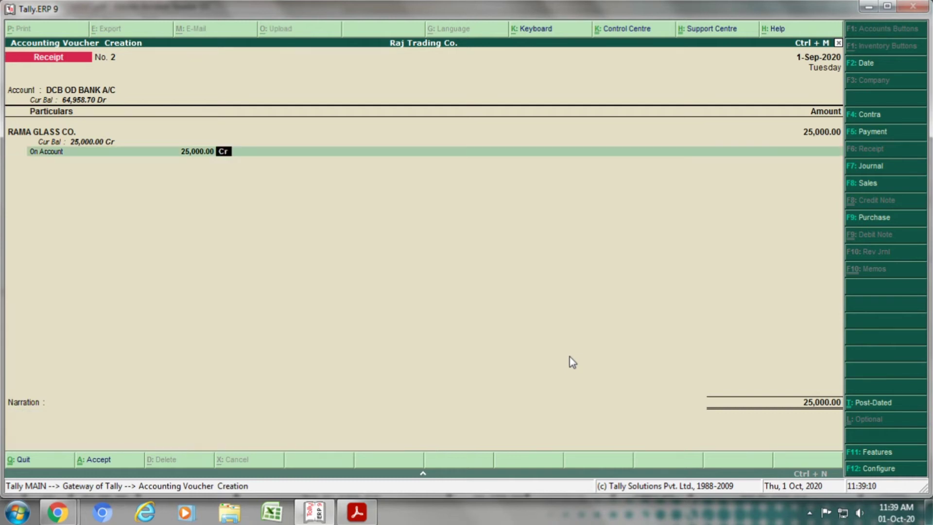
pyautogui.press('BackSpace')
pyautogui.press('BackSpace')
pyautogui.press('BackSpace')
pyautogui.press('BackSpace')
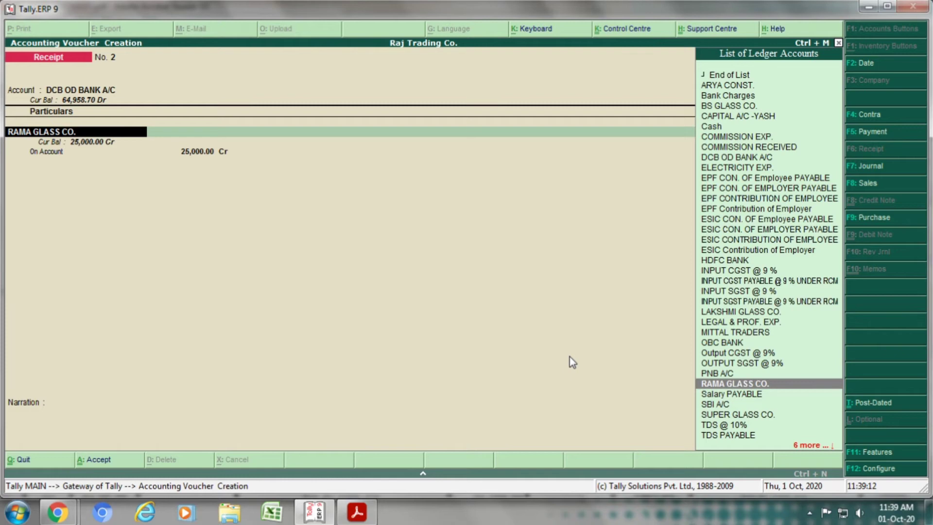
pyautogui.hotkey('ctrl', 'Return')
pyautogui.press('Return')
pyautogui.press('Return')
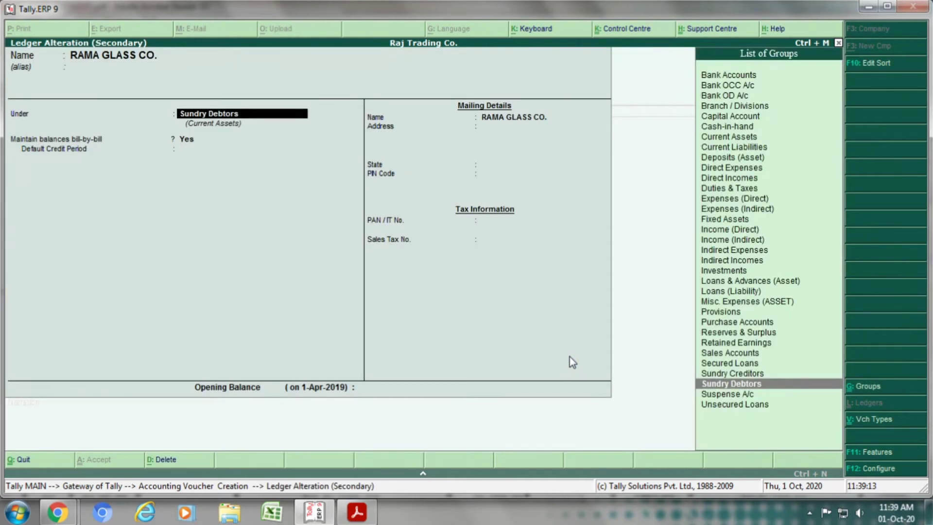
pyautogui.press('Return')
pyautogui.press('Return')
pyautogui.press('Return')
pyautogui.press('Return')
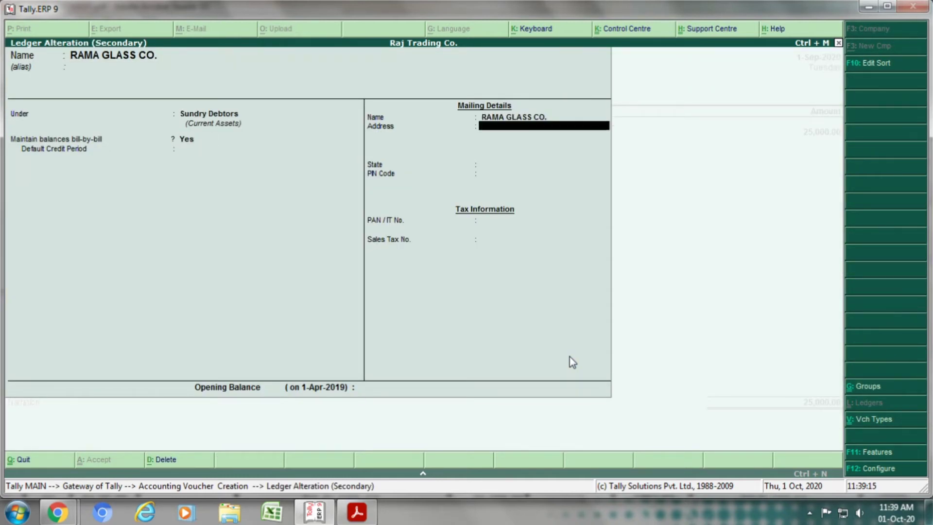
pyautogui.press('Return')
pyautogui.press('Return')
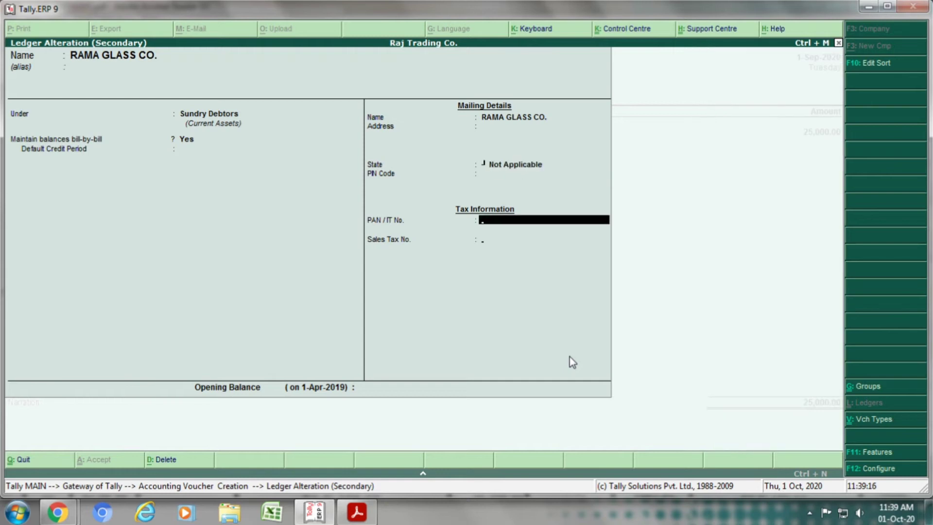
pyautogui.press('Return')
pyautogui.press('Return')
pyautogui.press('Return')
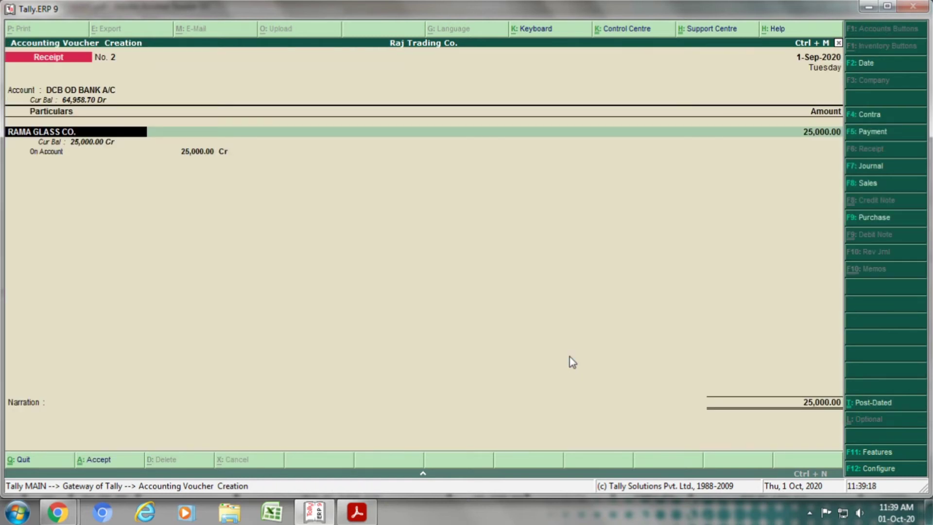
# Step: Save the RAMA GLASS CO. receipt voucher with the On Account allocation and no narration or cheque number
pyautogui.press('Return')
pyautogui.press('Return')
pyautogui.press('Return')
pyautogui.press('Return')
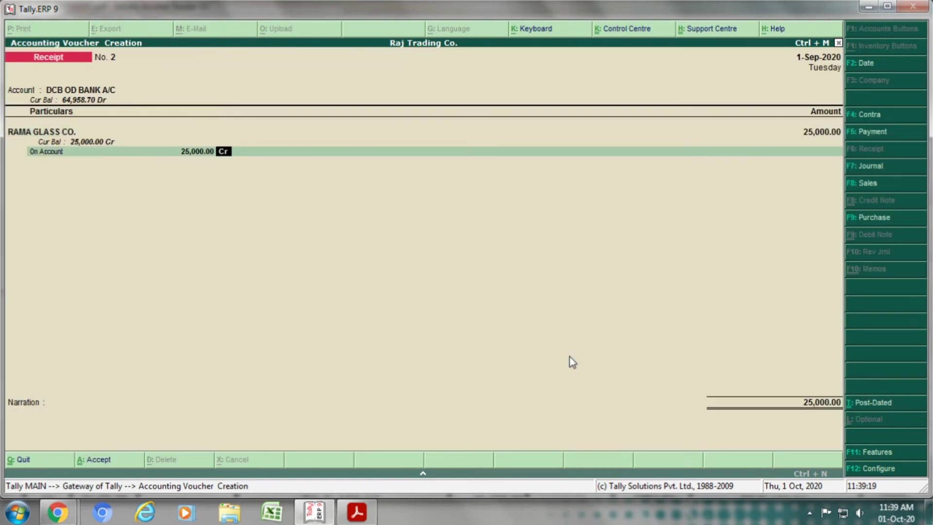
pyautogui.press('Return')
pyautogui.press('Return')
pyautogui.press('Return')
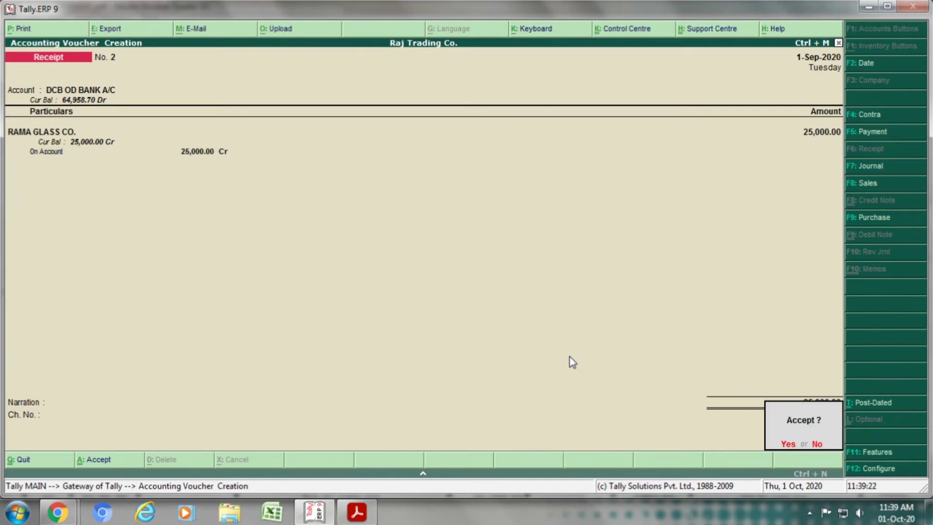
pyautogui.press('Return')
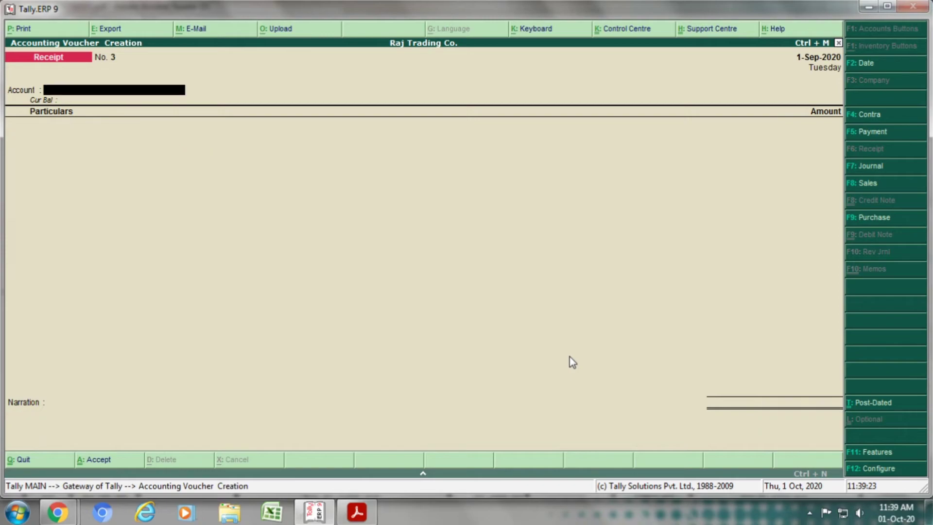
# Step: Check the rejected cheque row in the bank statement PDF and date the new voucher in Tally 1.9.2020
pyautogui.hotkey('alt', 'Tab')
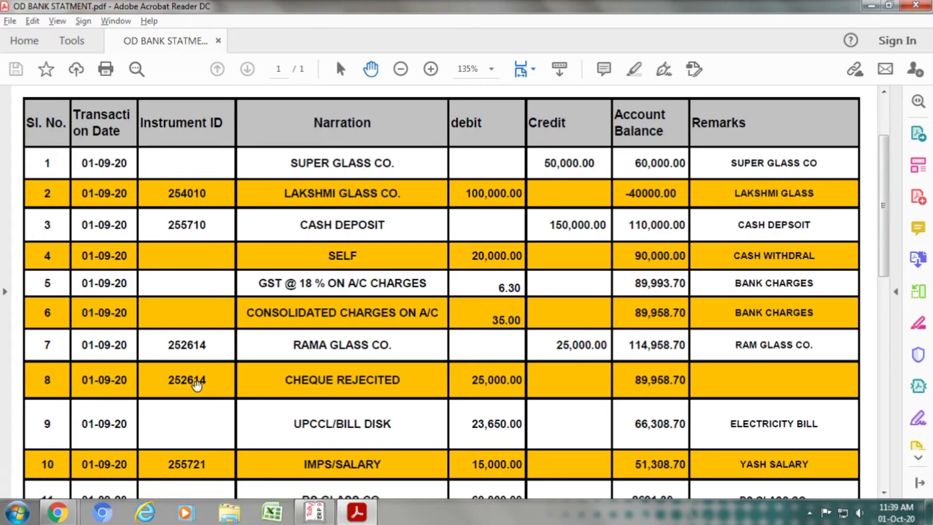
pyautogui.hotkey('alt', 'Tab')
pyautogui.press('F2')
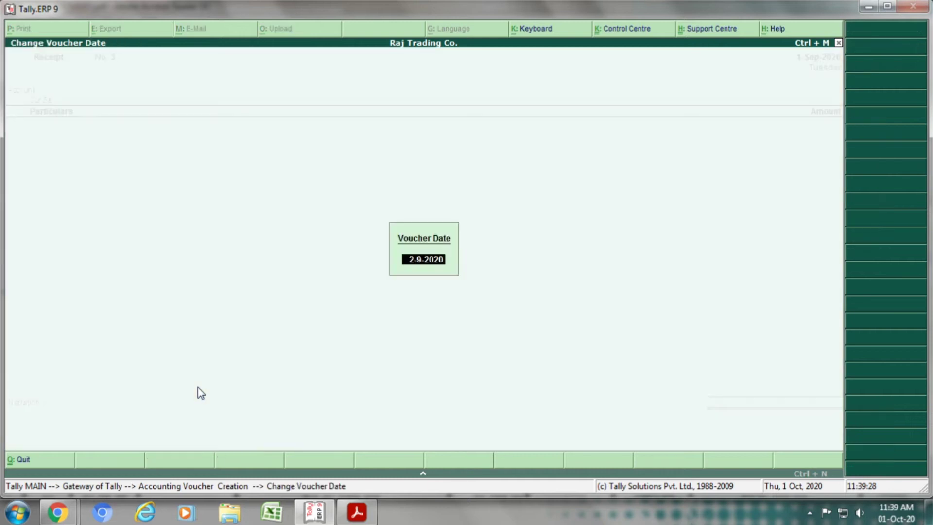
pyautogui.write('1.9.2020')
pyautogui.press('Return')
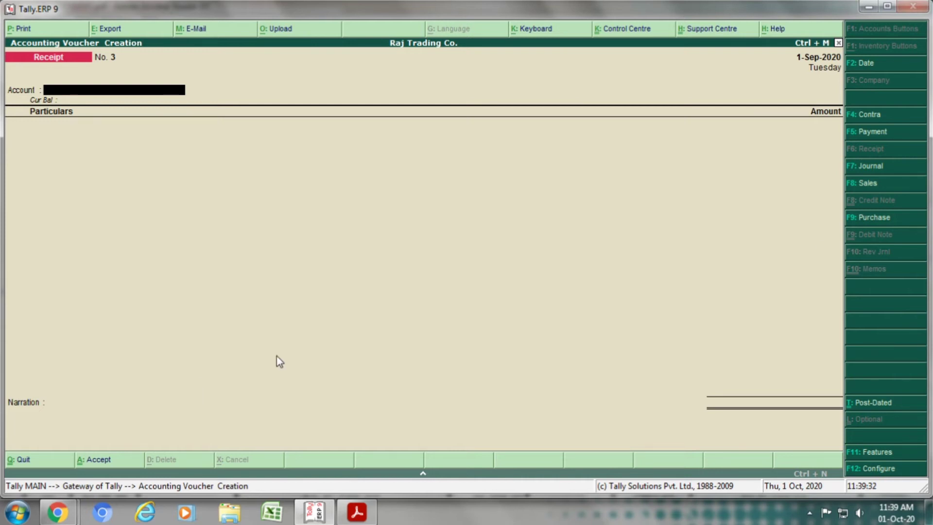
# Step: Switch to a payment voucher, set DCB OD BANK A/C as the account, and choose RAMA GLASS CO. under particulars
pyautogui.click(871, 134)
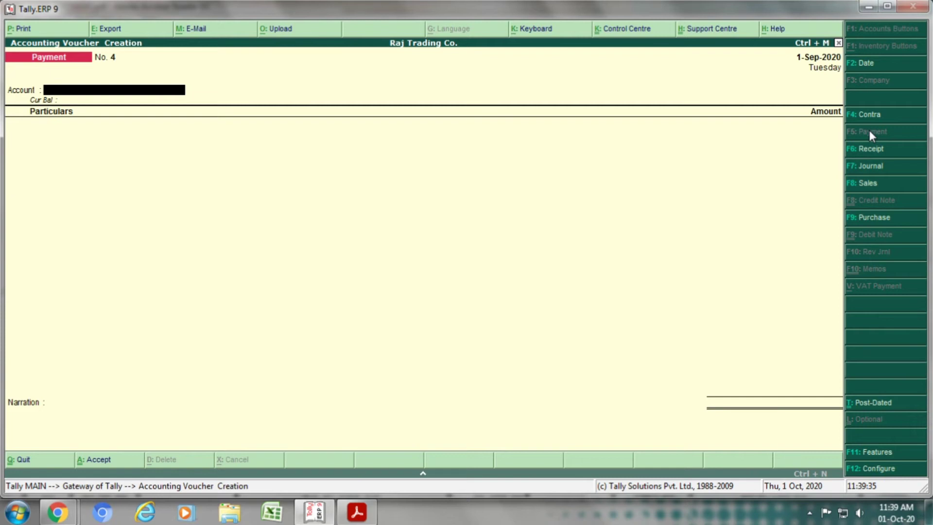
pyautogui.write('DCB')
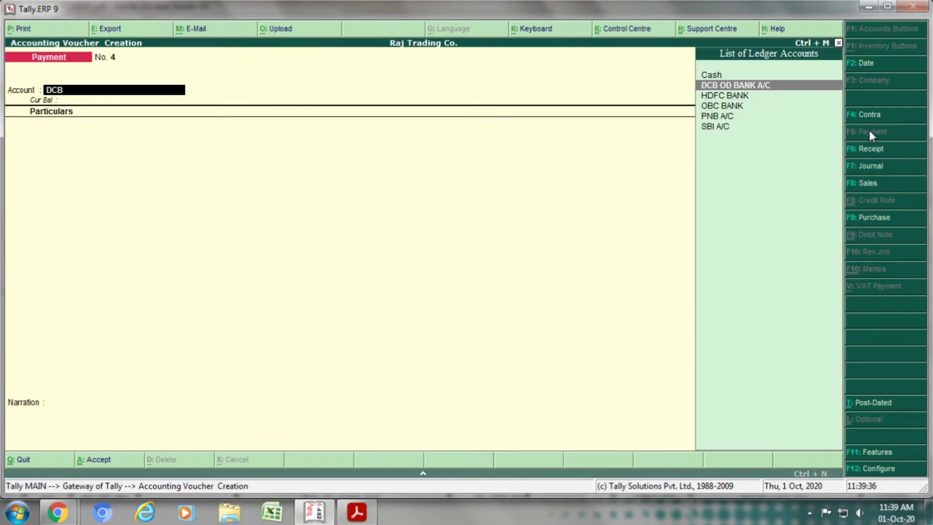
pyautogui.press('Return')
pyautogui.hotkey('alt', 'Tab')
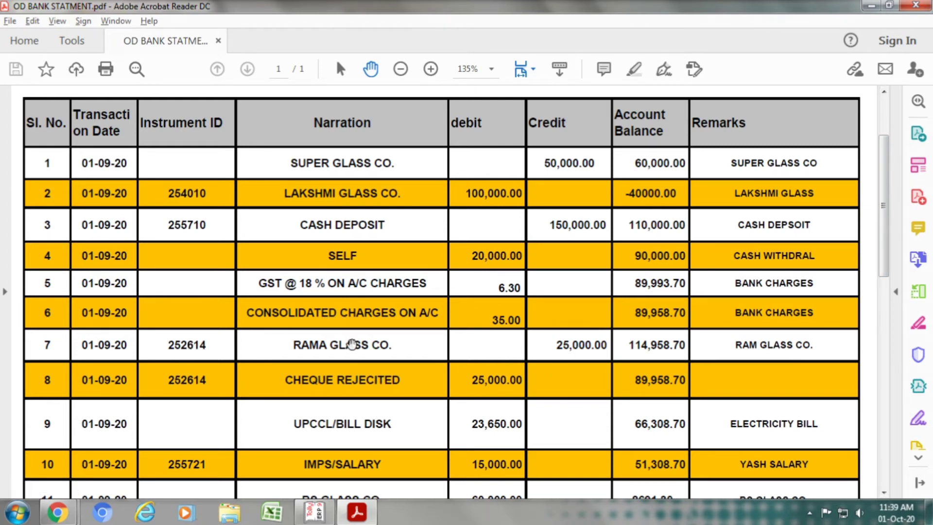
pyautogui.hotkey('alt', 'Tab')
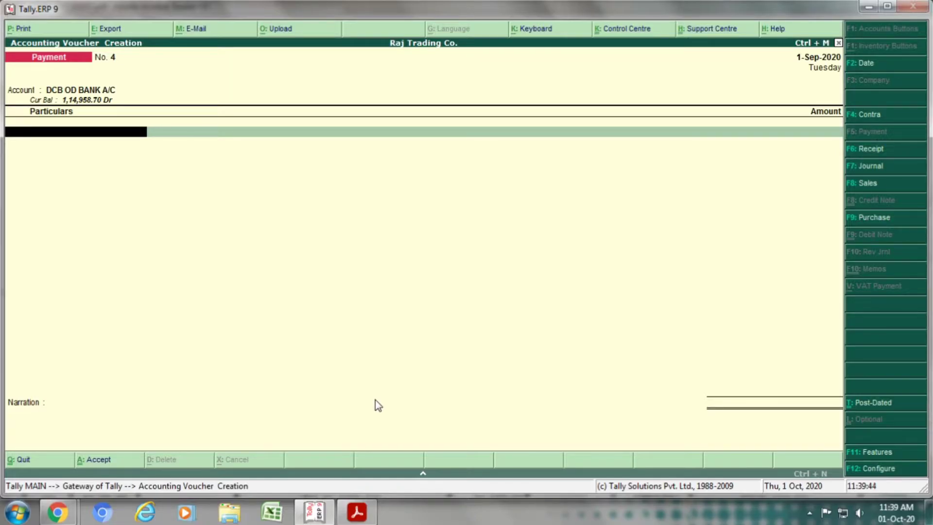
pyautogui.write('RAMA')
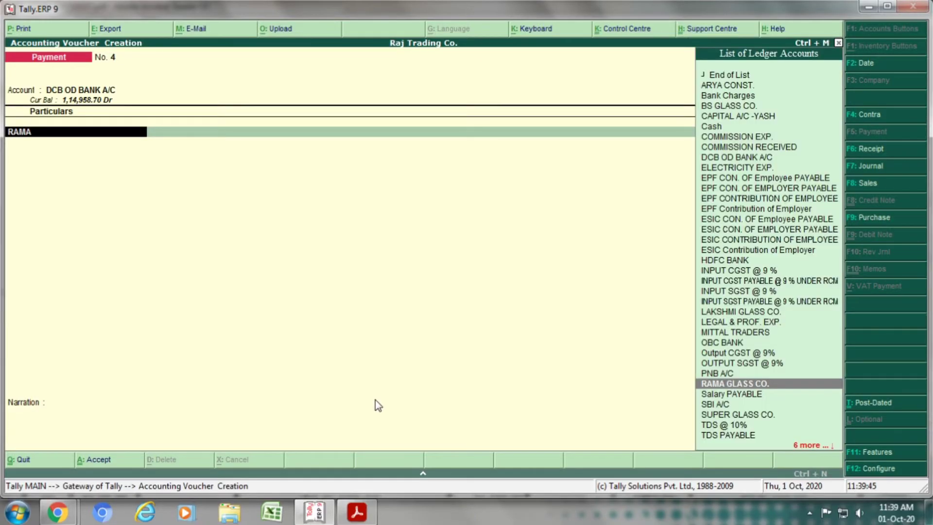
pyautogui.press('Return')
# Step: Check the rejected cheque's debit in the PDF, enter 25000 On Account in Tally, and save the payment voucher
pyautogui.hotkey('alt', 'Tab')
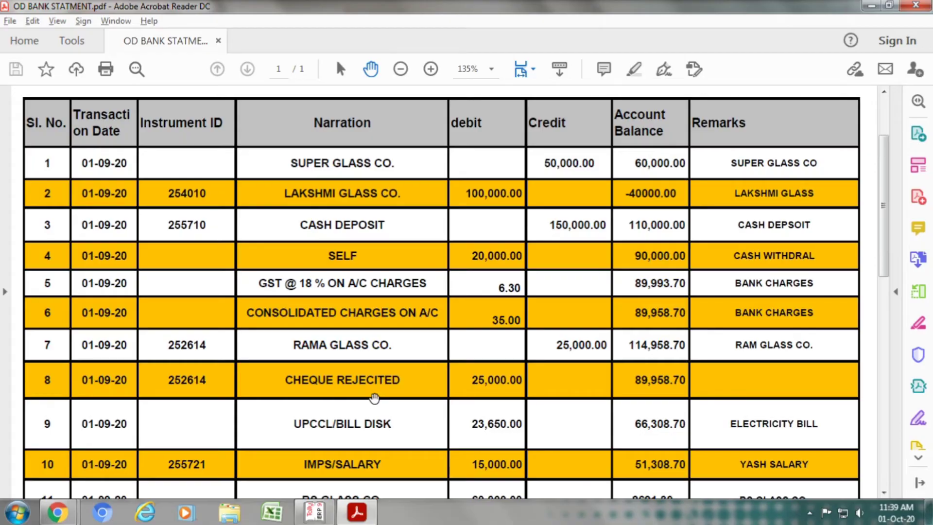
pyautogui.hotkey('alt', 'Tab')
pyautogui.hotkey('alt', 'Tab')
pyautogui.hotkey('alt', 'Tab')
pyautogui.write('25000')
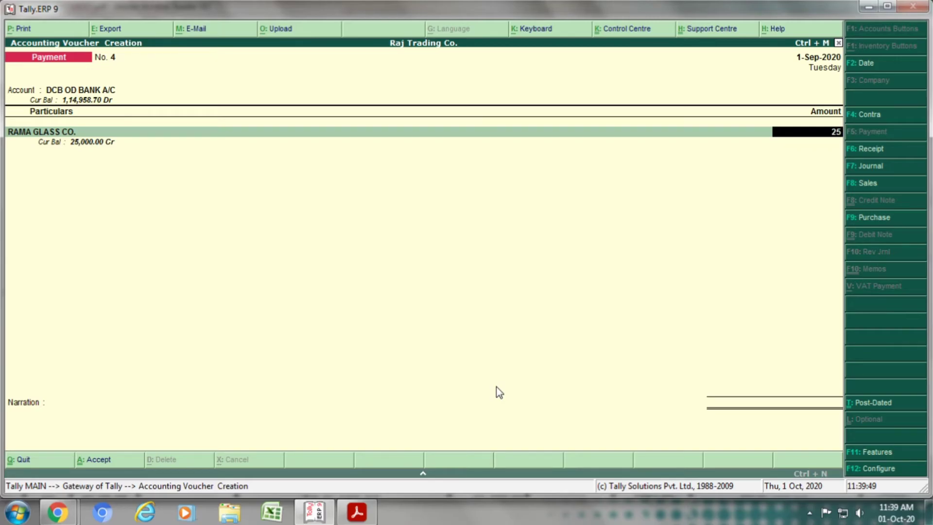
pyautogui.press('Return')
pyautogui.press('Return')
pyautogui.press('Return')
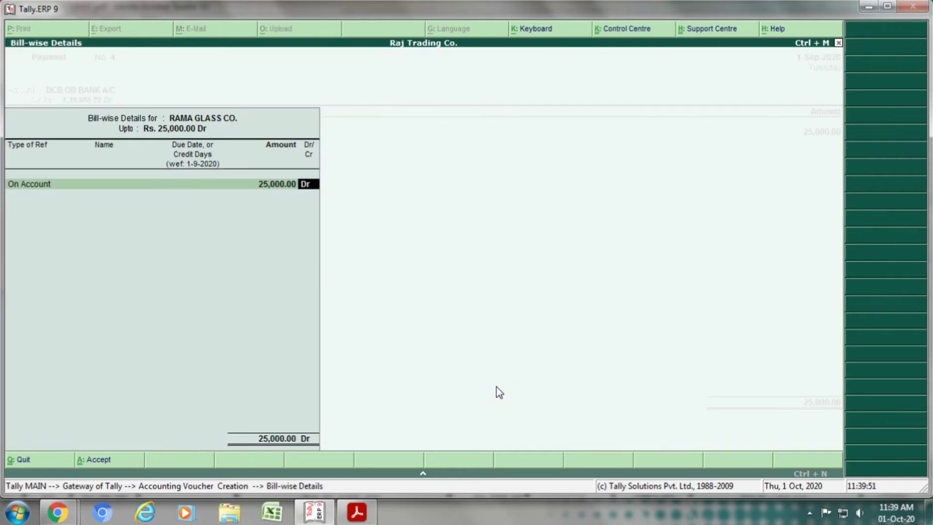
pyautogui.press('Return')
pyautogui.press('Return')
pyautogui.press('Return')
pyautogui.press('Return')
pyautogui.press('Return')
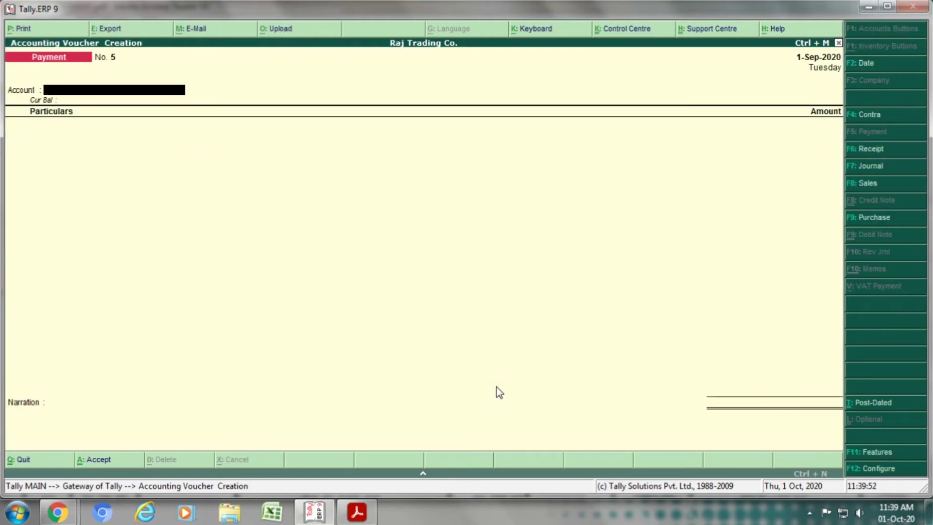
# Step: Check the UPCCL/BILL DISK row in the bank statement PDF and date the new payment voucher in Tally 1.9.2020
pyautogui.hotkey('alt', 'Tab')
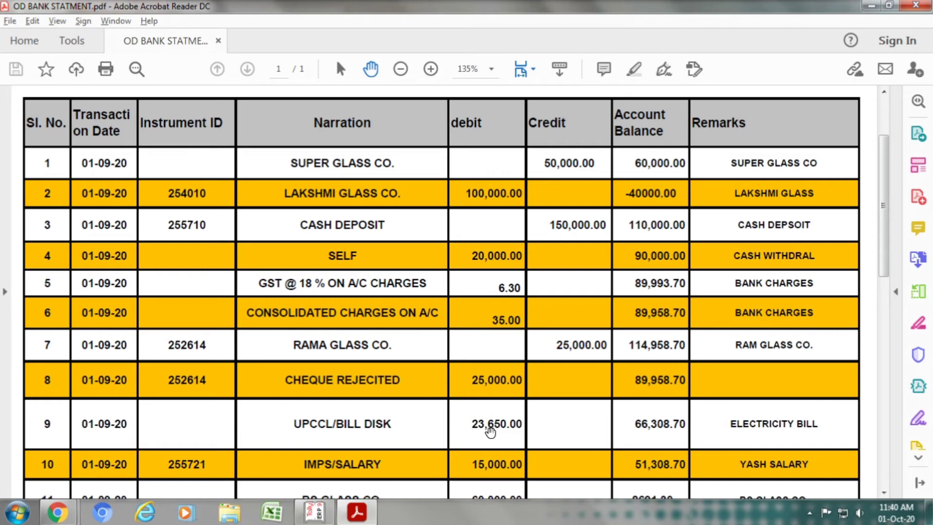
pyautogui.hotkey('alt', 'Tab')
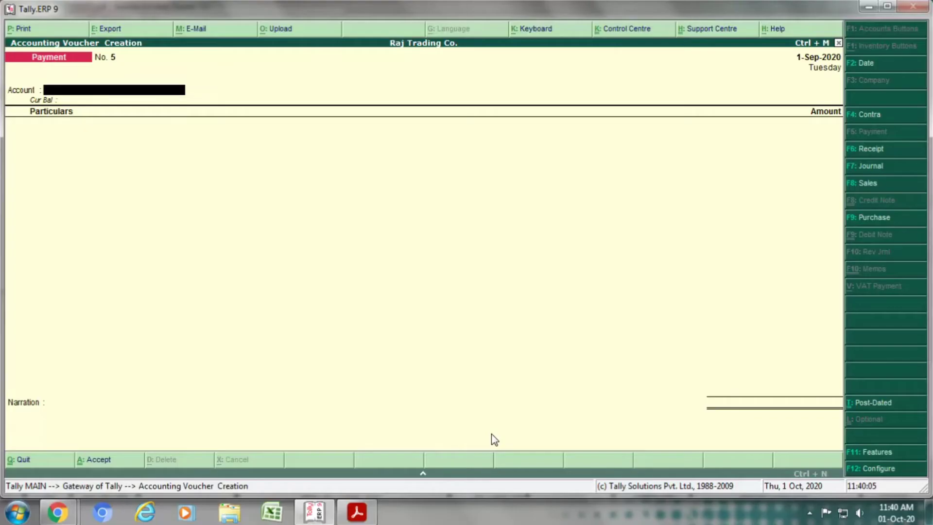
pyautogui.press('F2')
pyautogui.write('1.9')
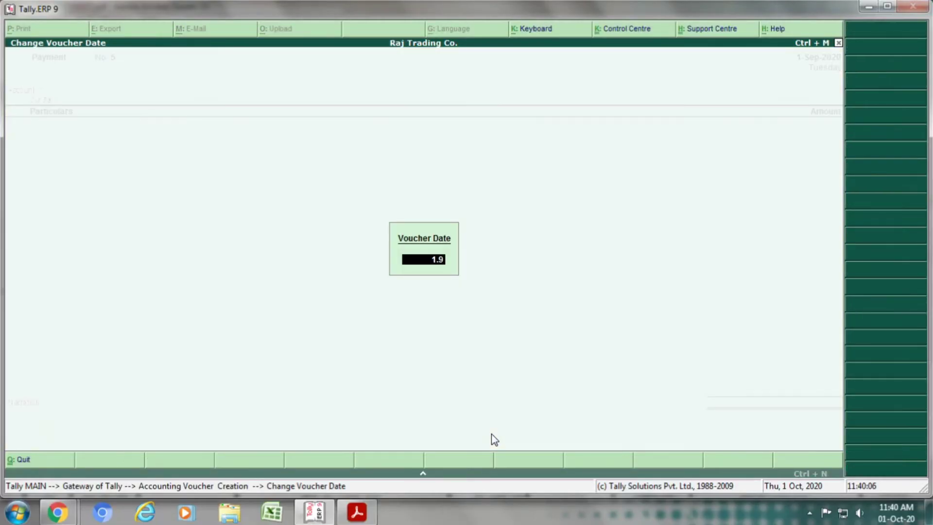
pyautogui.write('.2020')
pyautogui.press('Return')
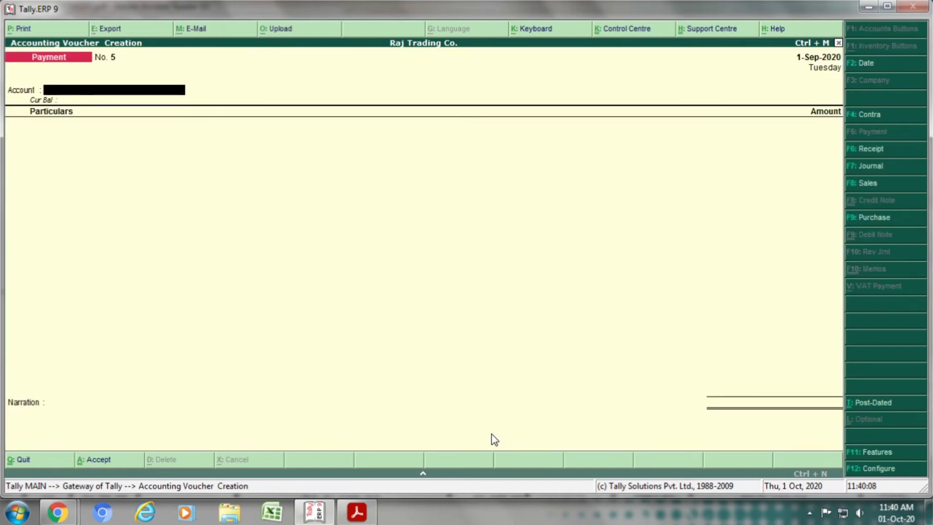
# Step: Set DCB OD BANK A/C as the account, check the UPCCL/BILL DISK remark in the PDF, and choose ELECTRICITY EXP. under particulars
pyautogui.write('odb')
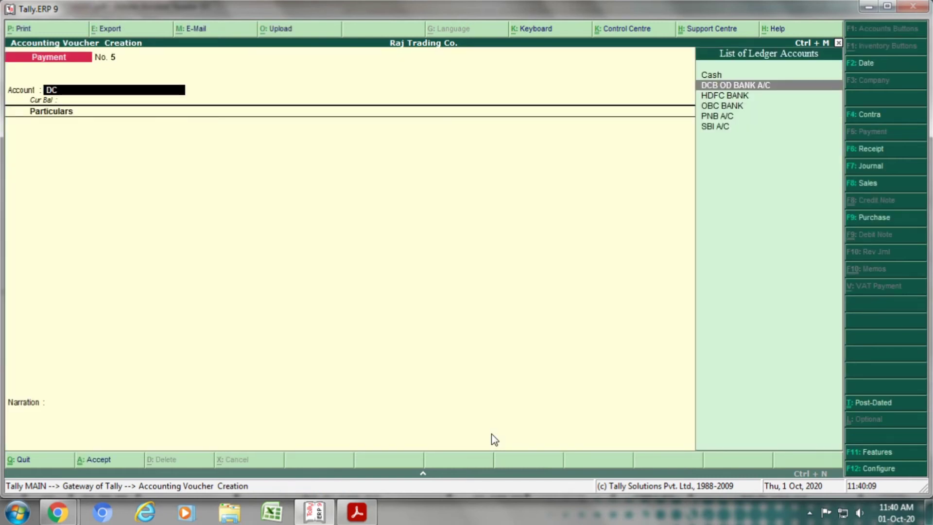
pyautogui.press('Return')
pyautogui.hotkey('alt', 'Tab')
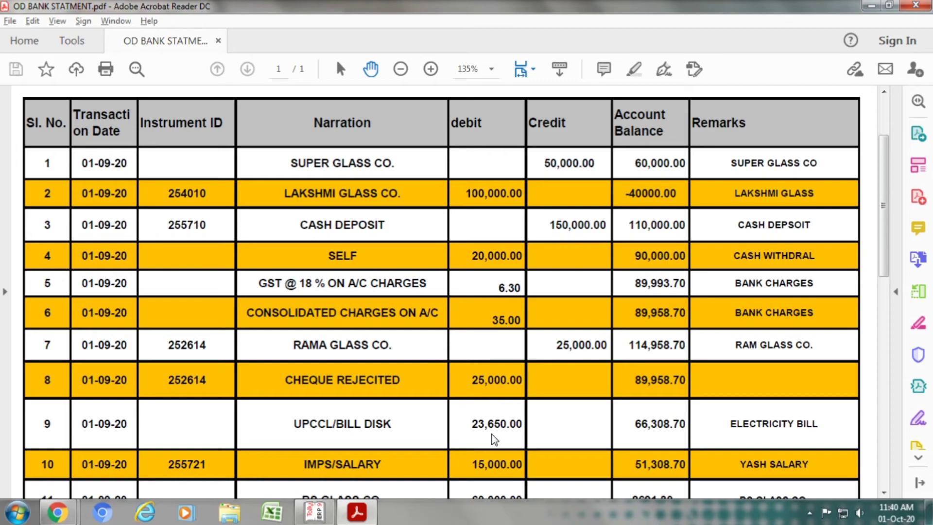
pyautogui.hotkey('alt', 'Tab')
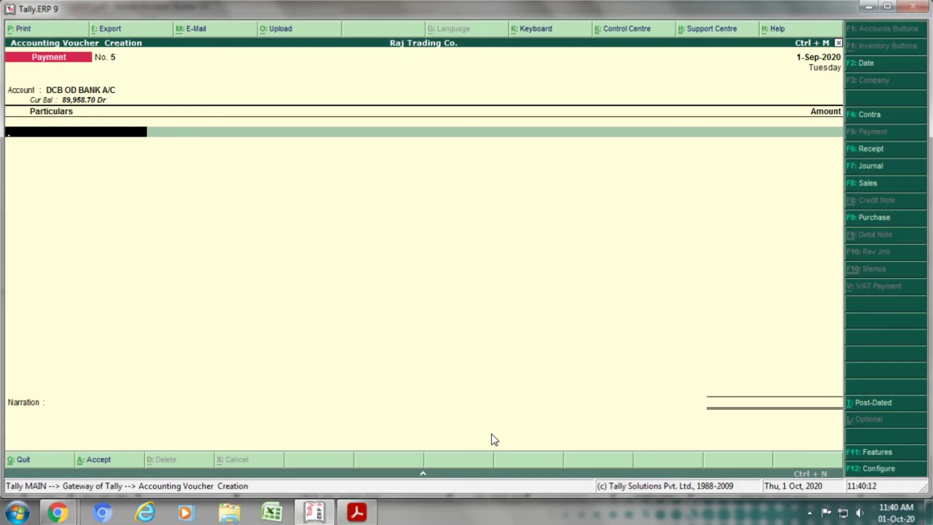
pyautogui.hotkey('alt', 'Tab')
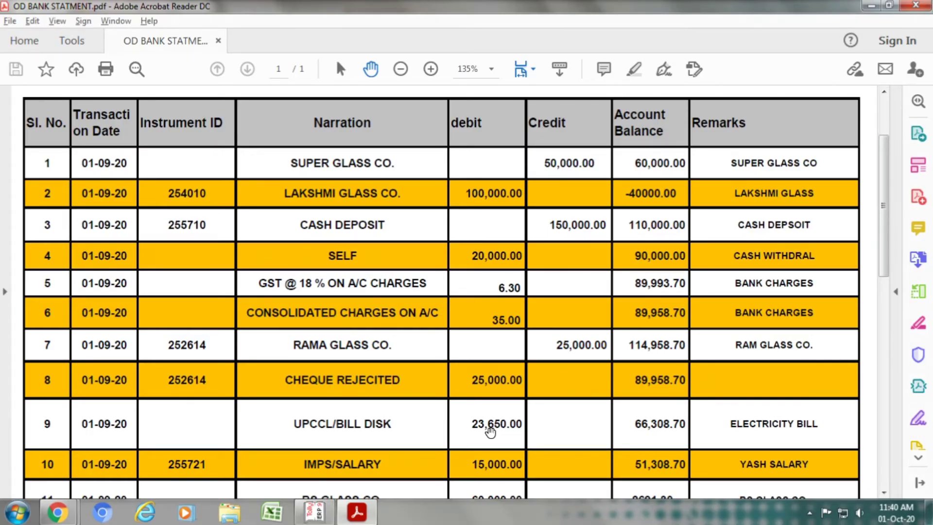
pyautogui.hotkey('alt', 'Tab')
pyautogui.write('ELE')
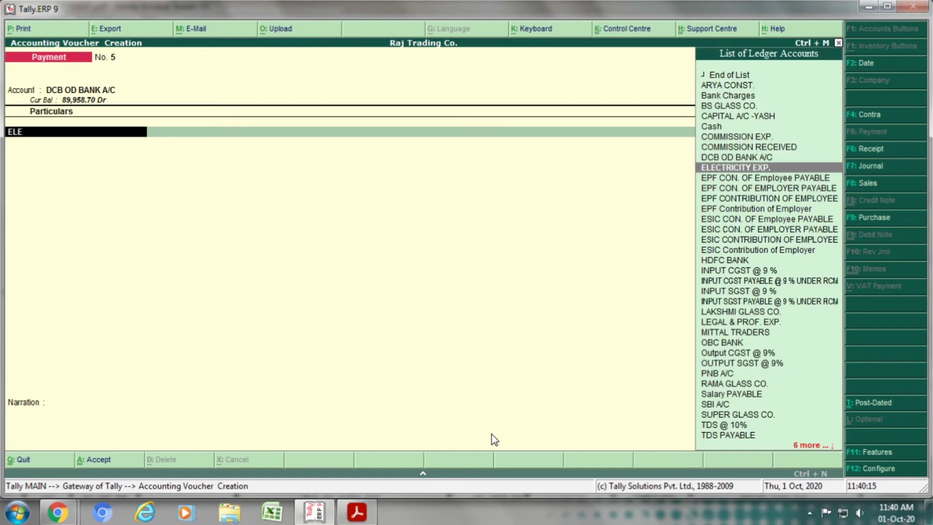
pyautogui.press('Return')
# Step: Check the electricity bill's debit in the bank statement PDF and enter 23650 as the amount in the Tally payment voucher
pyautogui.hotkey('alt', 'Tab')
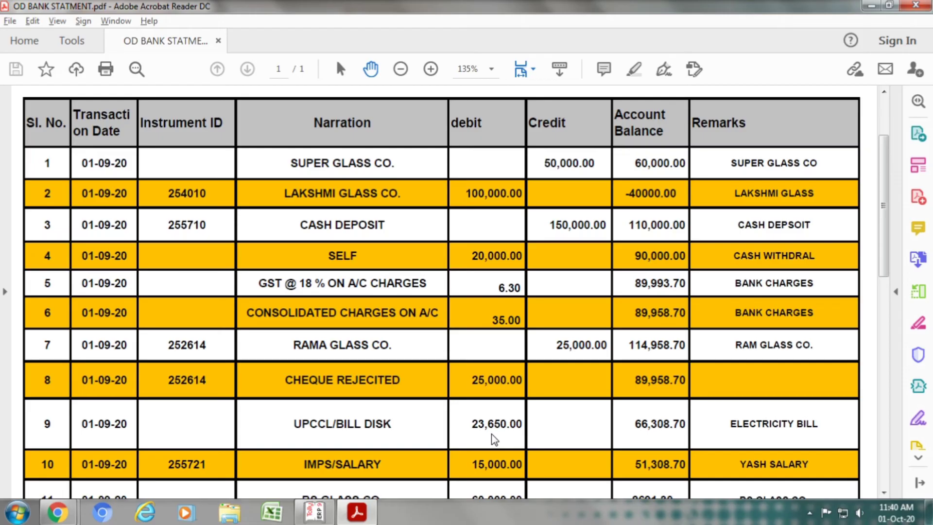
pyautogui.hotkey('alt', 'Tab')
pyautogui.write('23650')
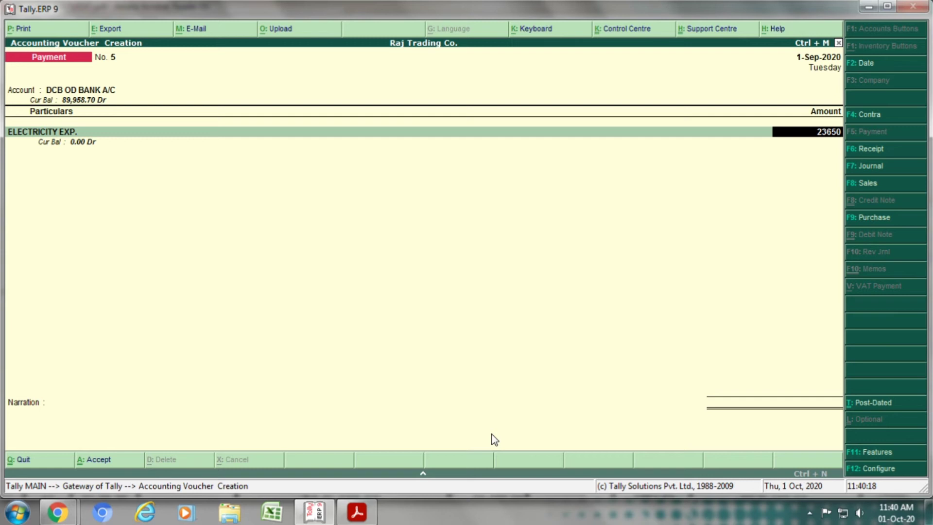
pyautogui.press('Return')
pyautogui.press('Return')
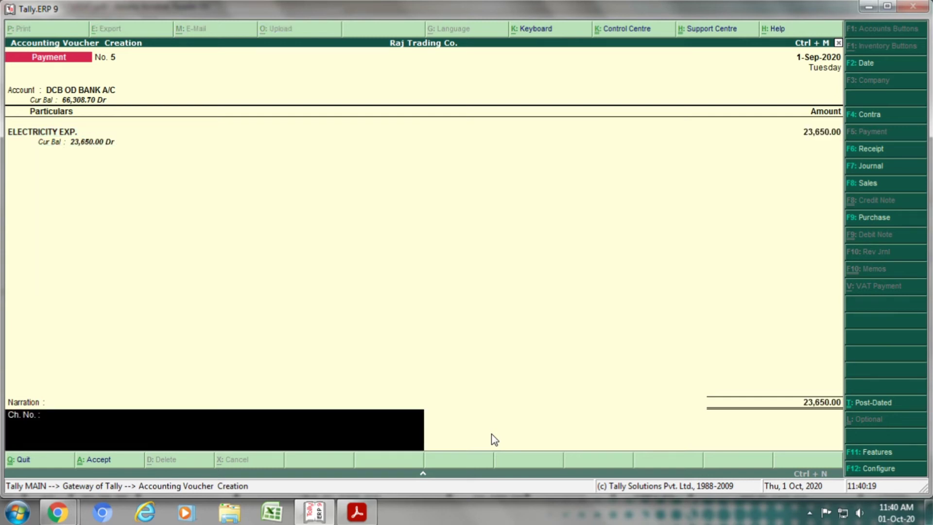
# Step: Go back to the ELECTRICITY EXP. entry, check which group the ledger is under, and return to the voucher
pyautogui.press('BackSpace')
pyautogui.press('BackSpace')
pyautogui.press('BackSpace')
pyautogui.press('BackSpace')
pyautogui.press('BackSpace')
pyautogui.press('BackSpace')
pyautogui.press('BackSpace')
pyautogui.press('BackSpace')
pyautogui.press('BackSpace')
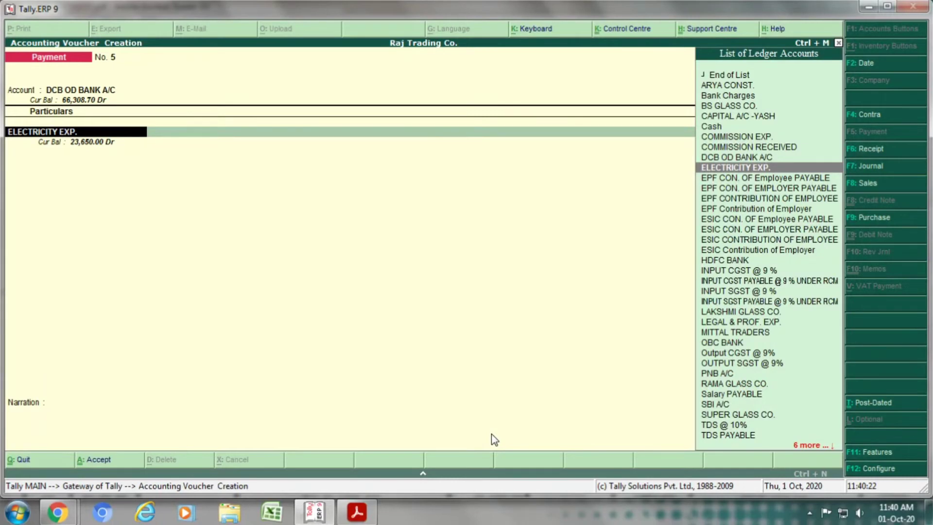
pyautogui.hotkey('ctrl', 'Return')
pyautogui.press('Return')
pyautogui.press('Return')
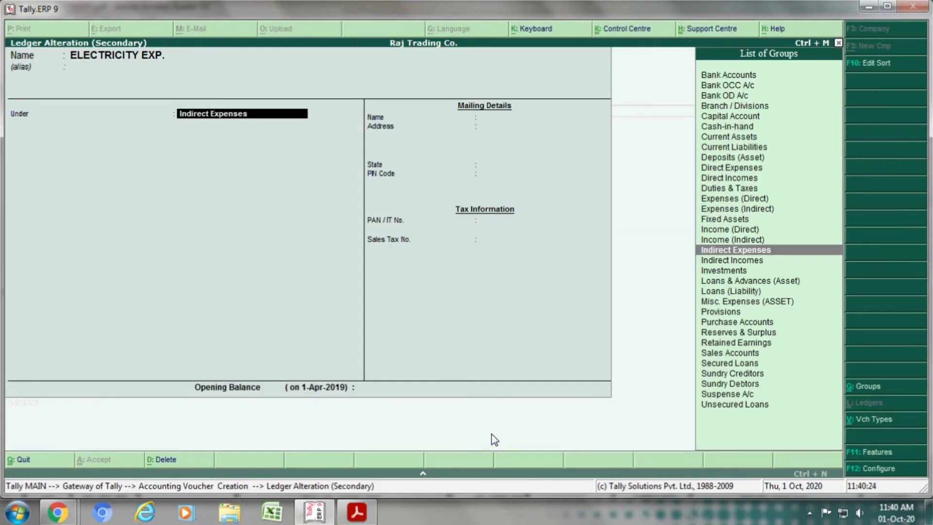
pyautogui.press('Return')
pyautogui.press('Return')
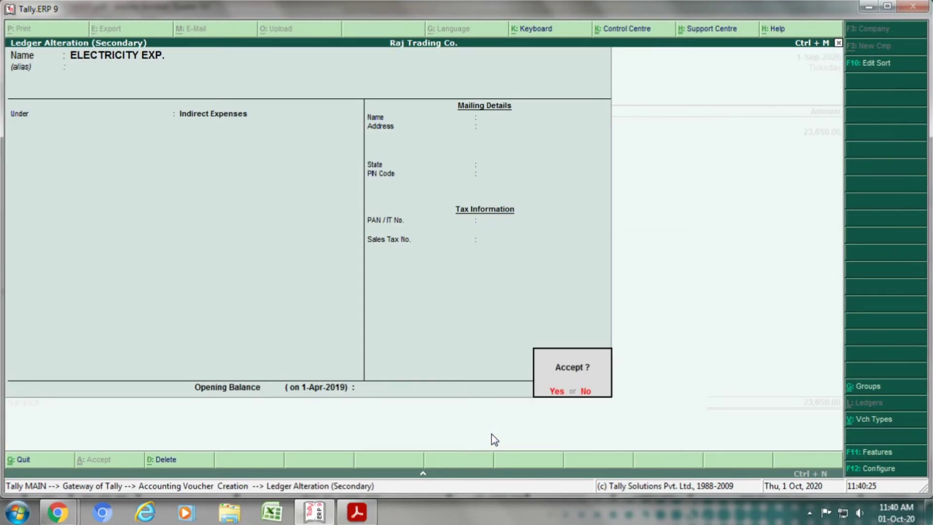
pyautogui.press('Return')
# Step: Leave the cheque number blank and save the electricity payment voucher
pyautogui.press('Return')
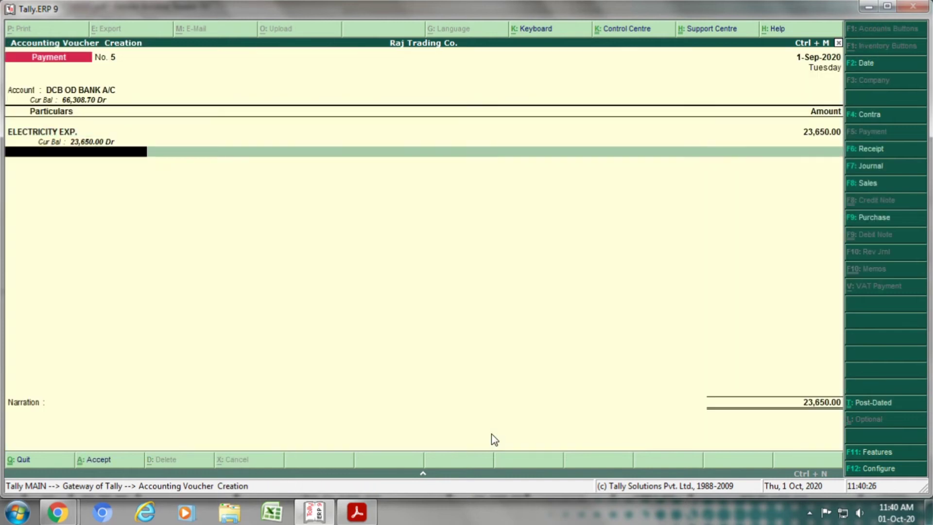
pyautogui.press('Return')
pyautogui.press('Return')
pyautogui.press('Return')
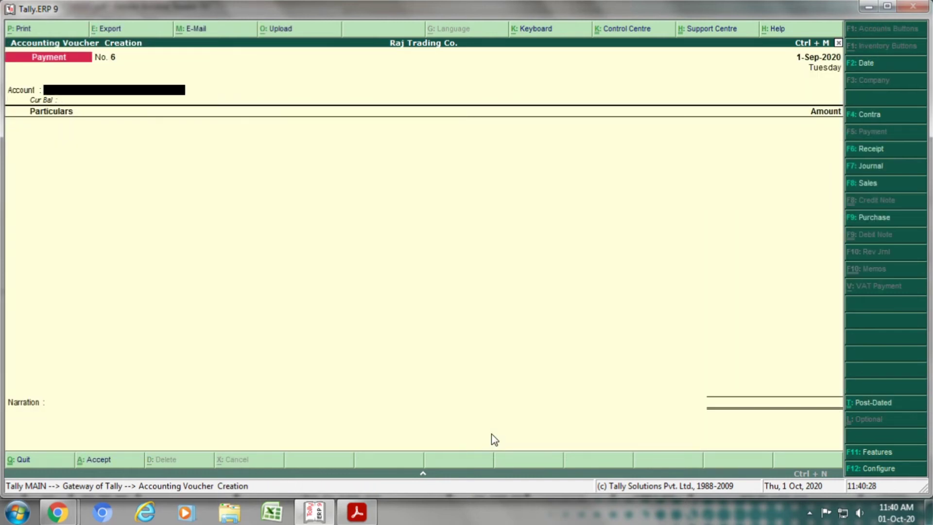
# Step: Check the IMPS/SALARY row in the bank statement PDF and date the new payment voucher in Tally 1.9.2020
pyautogui.hotkey('alt', 'Tab')
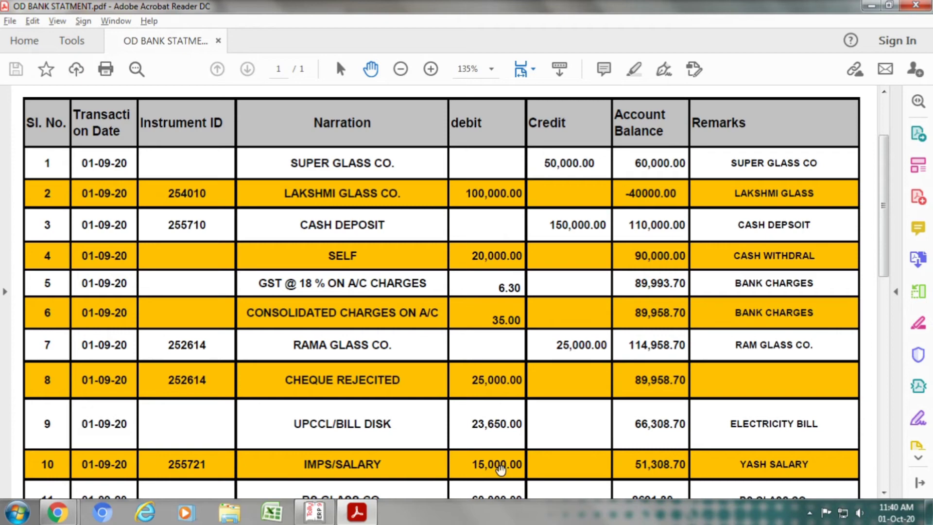
pyautogui.hotkey('alt', 'Tab')
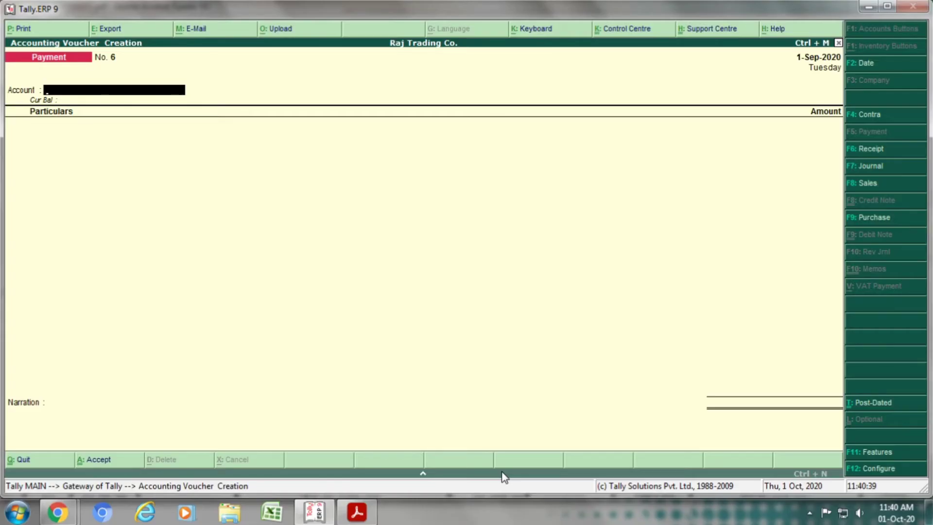
pyautogui.press('F2')
pyautogui.press('BackSpace')
pyautogui.write('1.9.2')
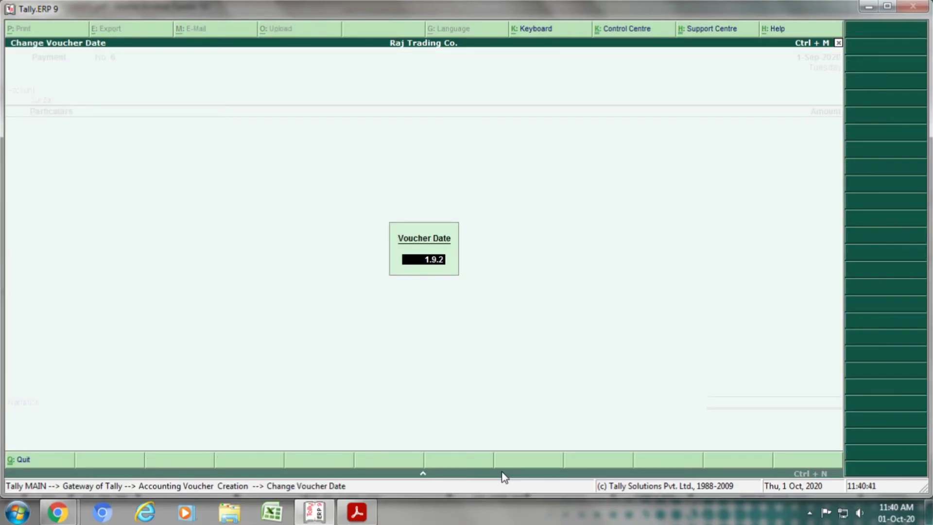
pyautogui.write('020')
pyautogui.press('Return')
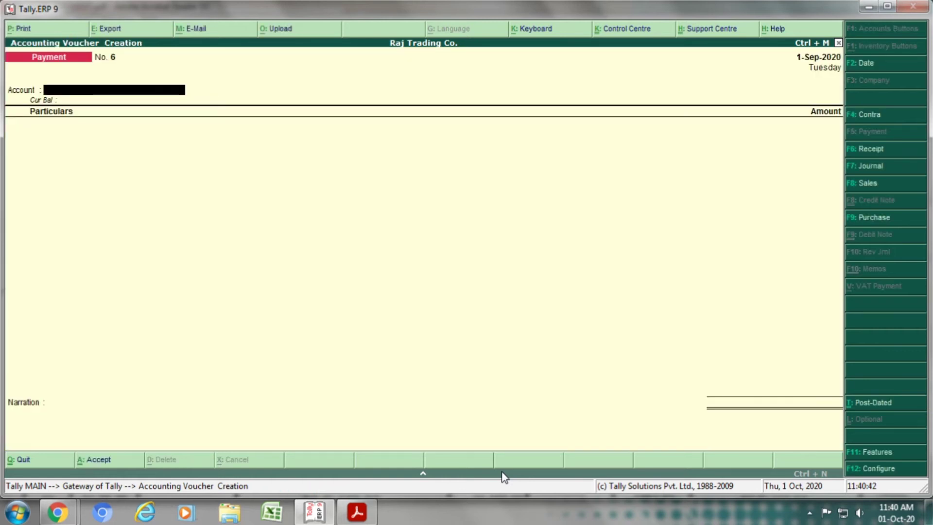
# Step: Set DCB OD BANK A/C as the account, check the salary row's remark in the PDF, and choose the employee's salary ledger under particulars
pyautogui.write('DCB')
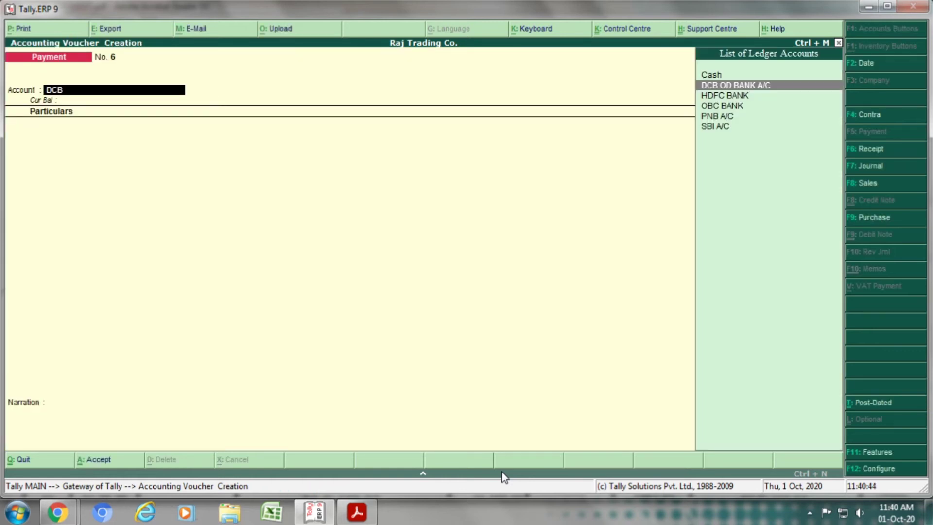
pyautogui.press('Return')
pyautogui.hotkey('alt', 'Tab')
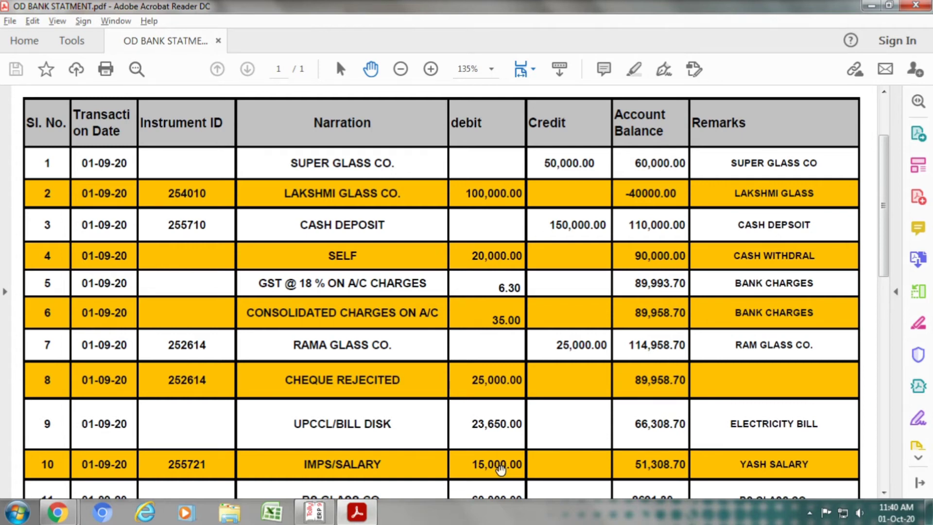
pyautogui.hotkey('alt', 'Tab')
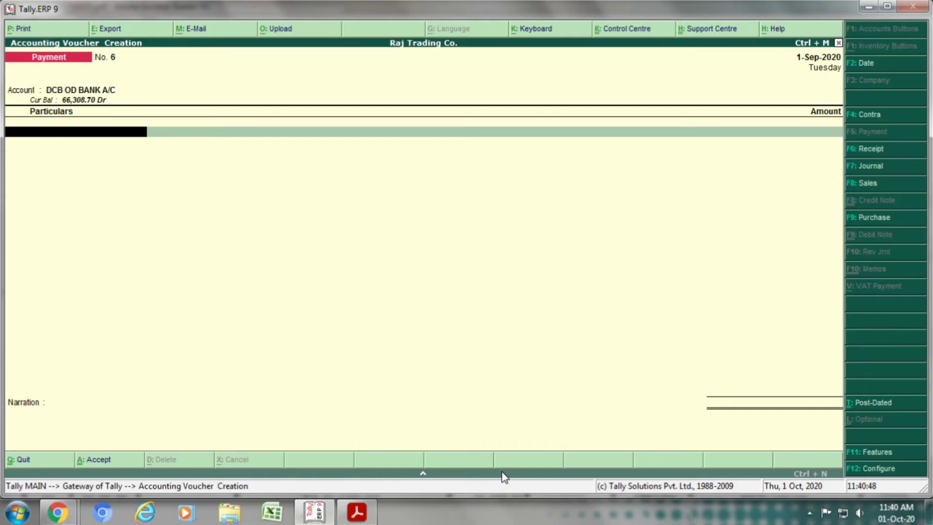
pyautogui.write('YASH')
pyautogui.press('Down')
pyautogui.press('Down')
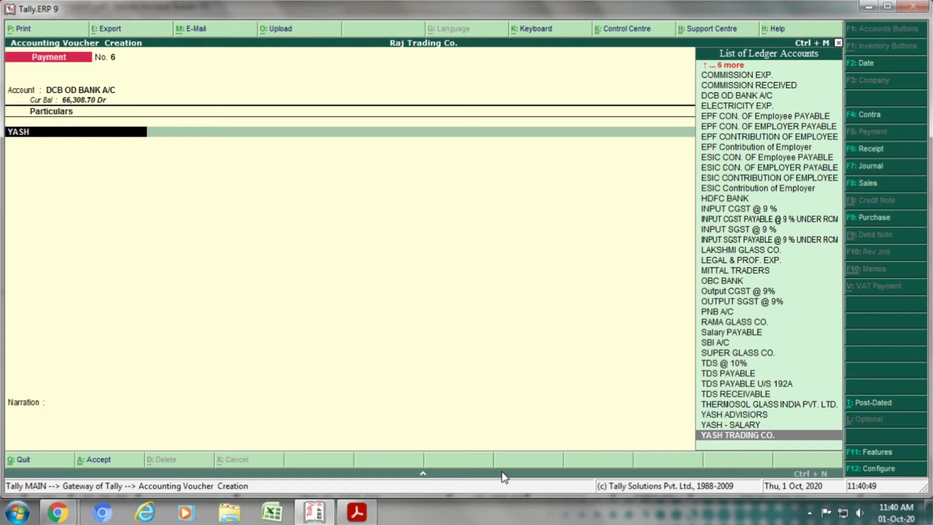
pyautogui.press('Up')
pyautogui.press('Return')
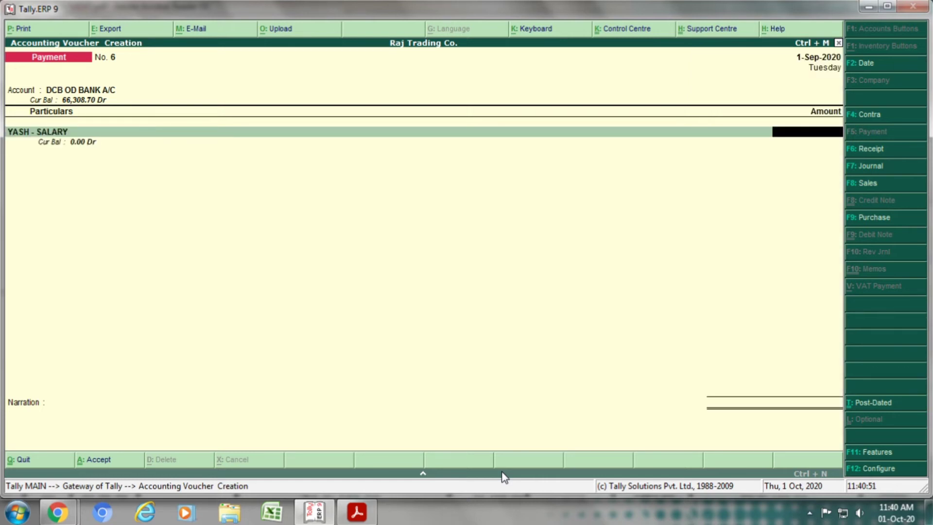
# Step: Check the salary debit in the bank statement PDF and enter 15,000 as the amount in the Tally payment voucher
pyautogui.hotkey('alt', 'Tab')
pyautogui.hotkey('alt', 'Tab')
pyautogui.write('15,0')
pyautogui.write('000')
pyautogui.press('Return')
pyautogui.press('Return')
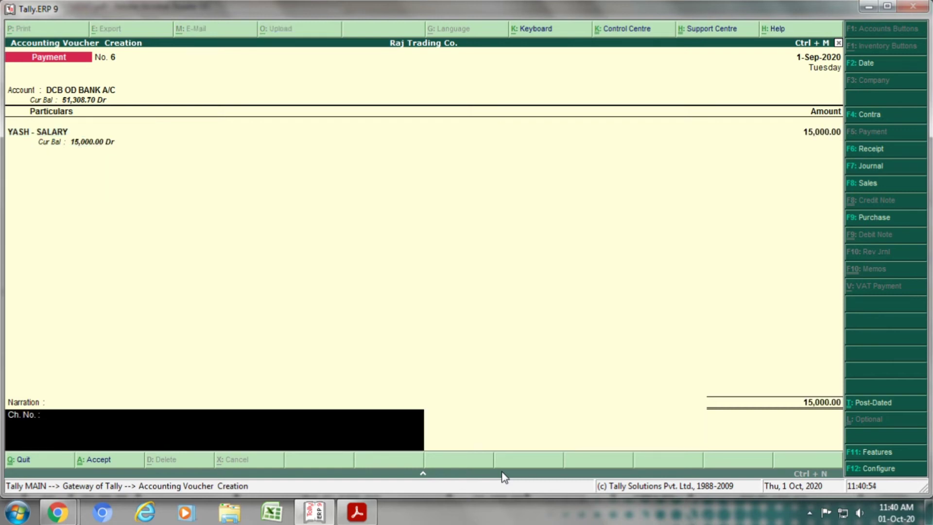
# Step: Go back to the employee's salary ledger entry, check which group the ledger is under, and return to the voucher
pyautogui.press('BackSpace')
pyautogui.press('BackSpace')
pyautogui.press('BackSpace')
pyautogui.press('BackSpace')
pyautogui.press('BackSpace')
pyautogui.press('BackSpace')
pyautogui.press('BackSpace')
pyautogui.press('BackSpace')
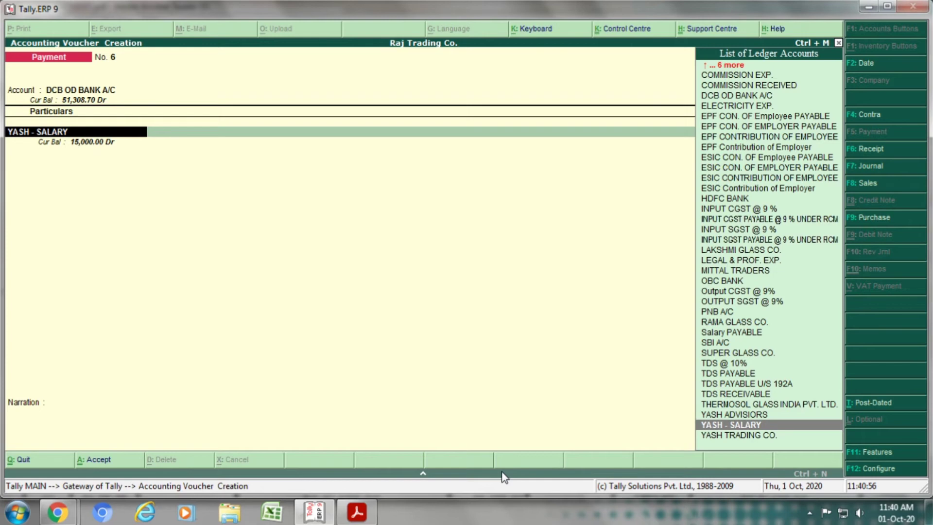
pyautogui.hotkey('ctrl', 'Return')
pyautogui.press('Return')
pyautogui.press('Return')
pyautogui.press('Return')
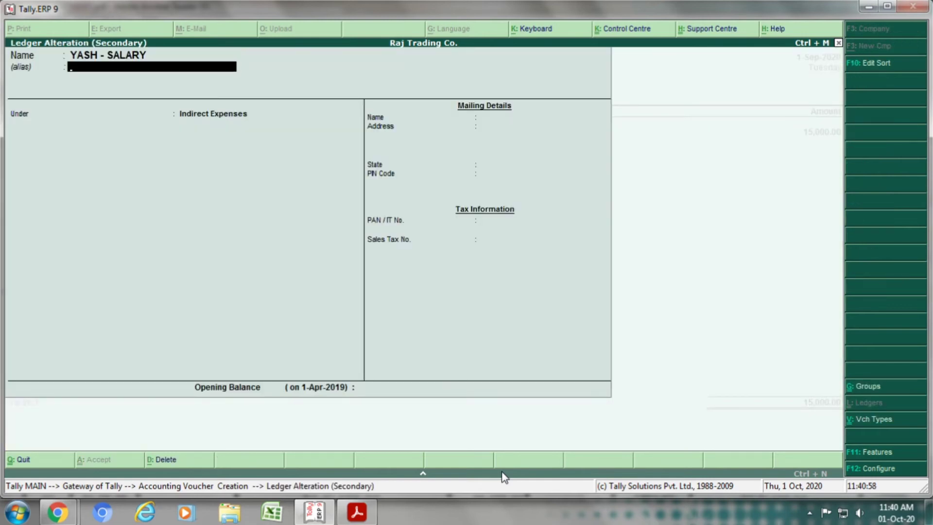
pyautogui.press('Return')
pyautogui.press('Return')
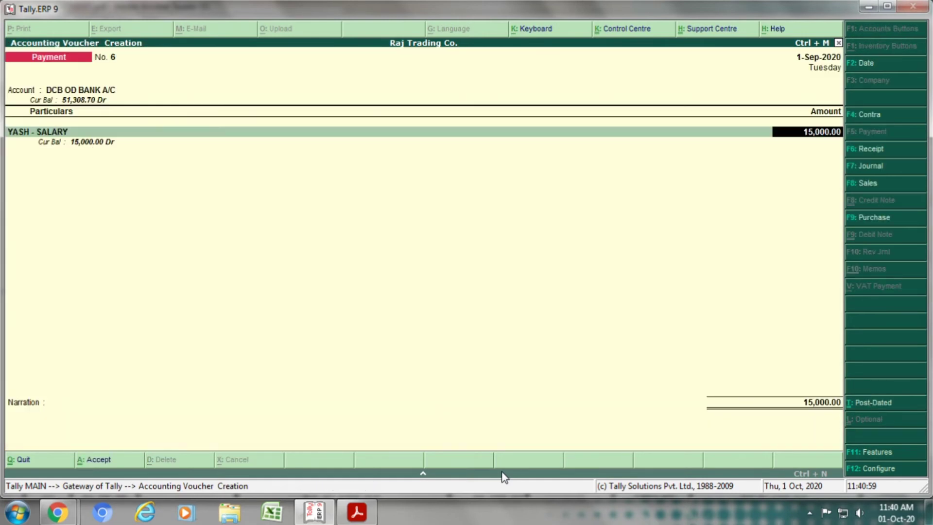
# Step: Leave the cheque number blank and save the salary payment voucher
pyautogui.press('Return')
pyautogui.press('Return')
pyautogui.press('Return')
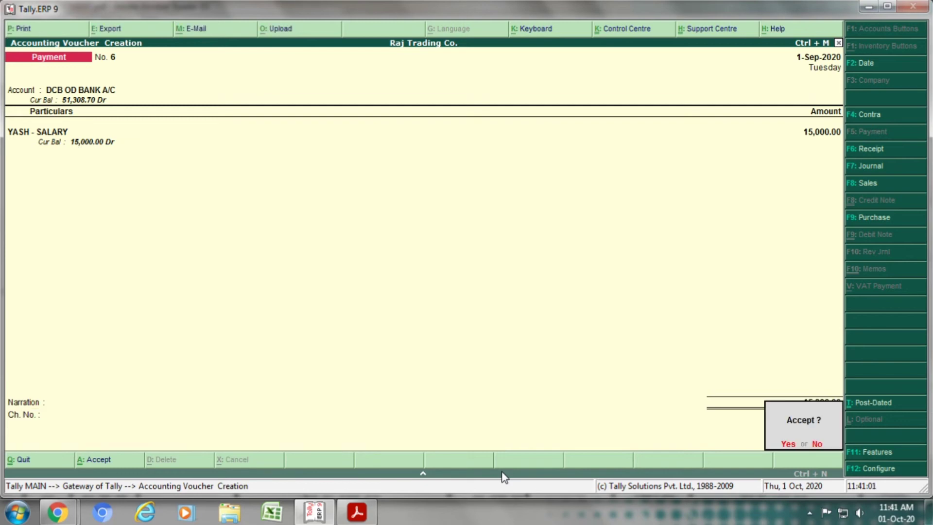
pyautogui.press('Return')
# Step: Check the BS GLASS CO. row in the bank statement PDF and date the new payment voucher in Tally 1.9.2020
pyautogui.hotkey('alt', 'Tab')
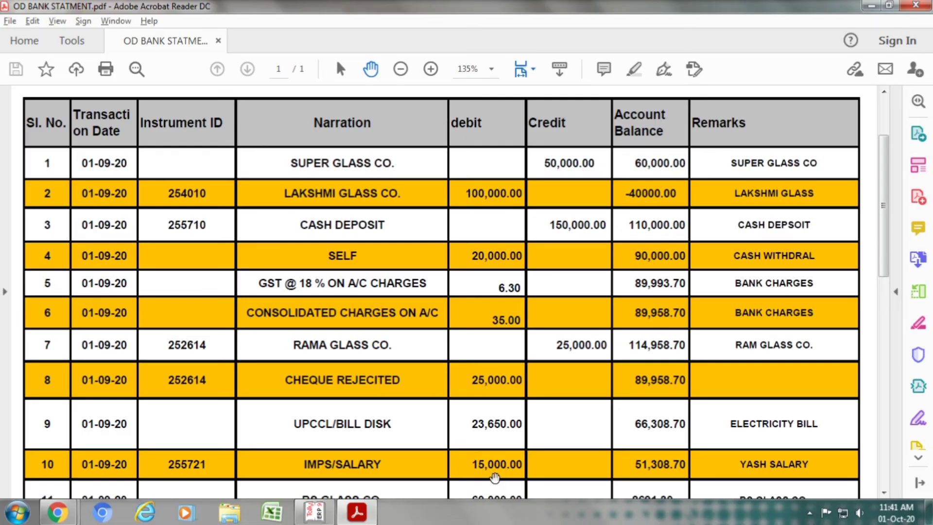
pyautogui.moveTo(880, 246); pyautogui.dragTo(875, 390)
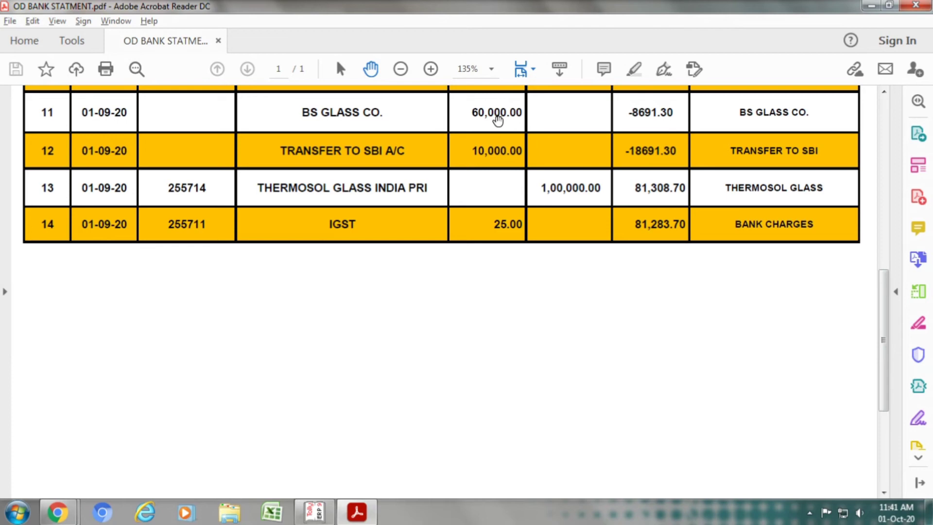
pyautogui.hotkey('alt', 'Tab')
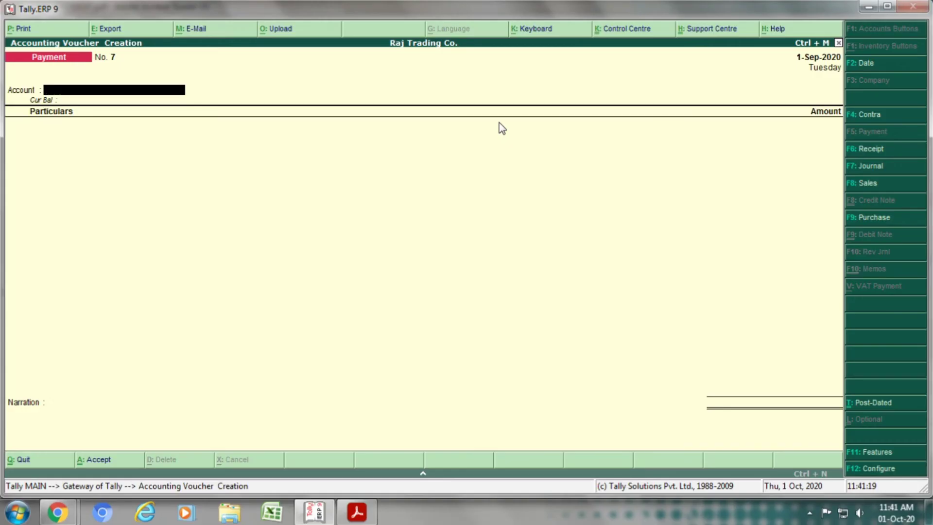
pyautogui.press('F2')
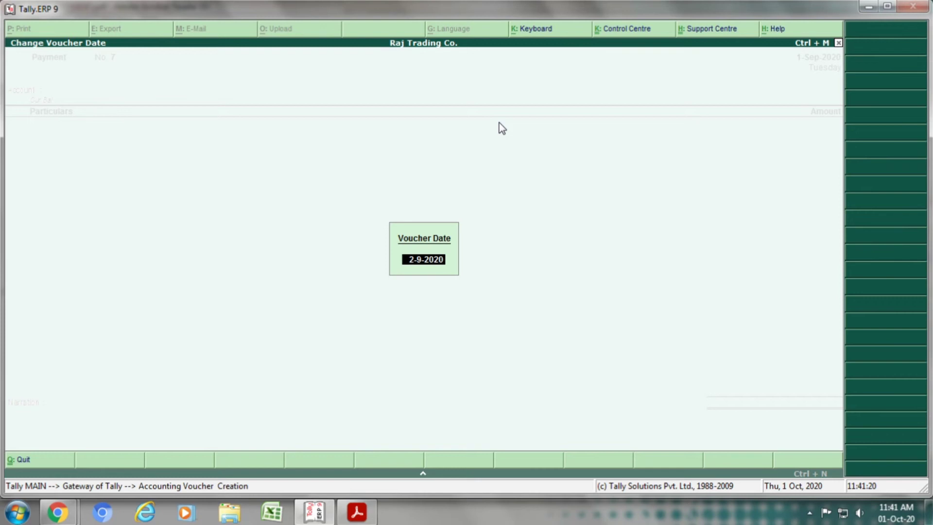
pyautogui.write('1.9.20')
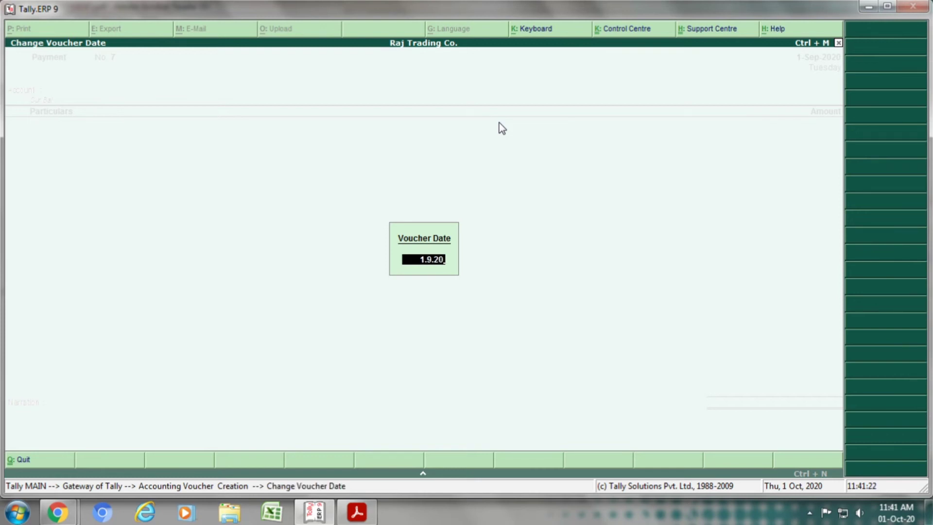
pyautogui.write('0')
pyautogui.press('BackSpace')
pyautogui.write('20')
pyautogui.press('Return')
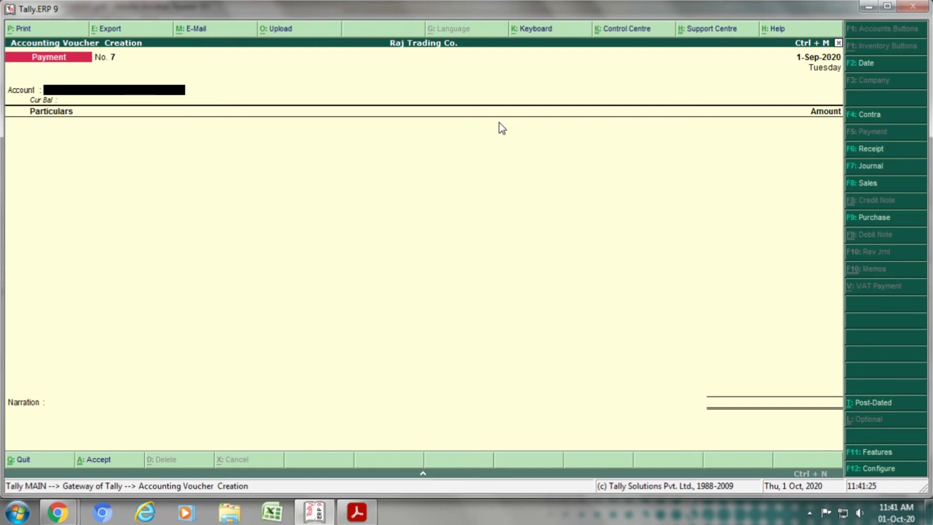
# Step: Set DCB OD BANK A/C as the payment voucher's account and BS GLASS CO. as the party, checking its debit in the bank statement PDF
pyautogui.write('DCB')
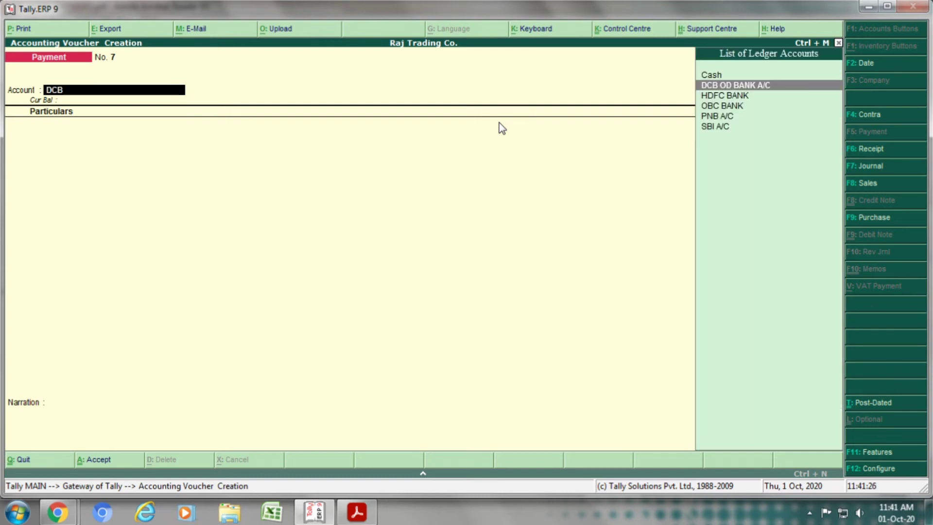
pyautogui.press('Return')
pyautogui.hotkey('alt', 'Tab')
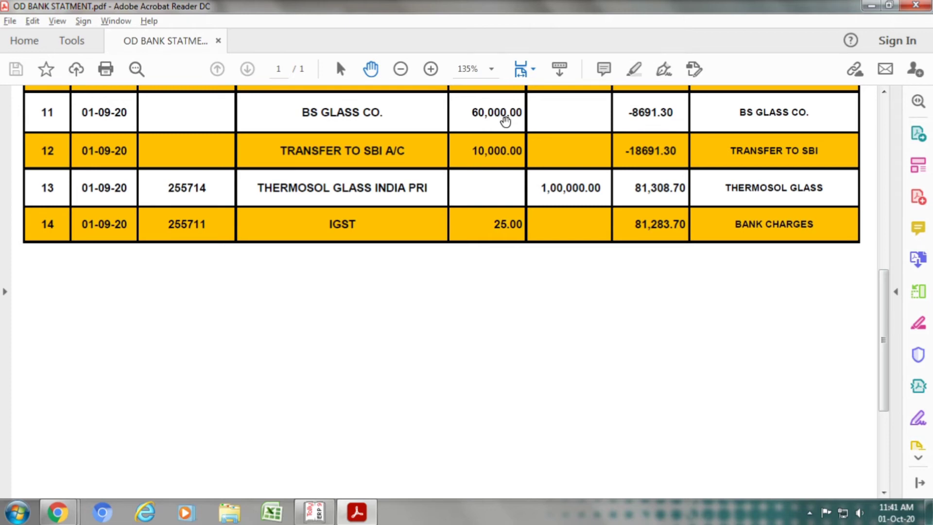
pyautogui.hotkey('alt', 'Tab')
pyautogui.write('BS')
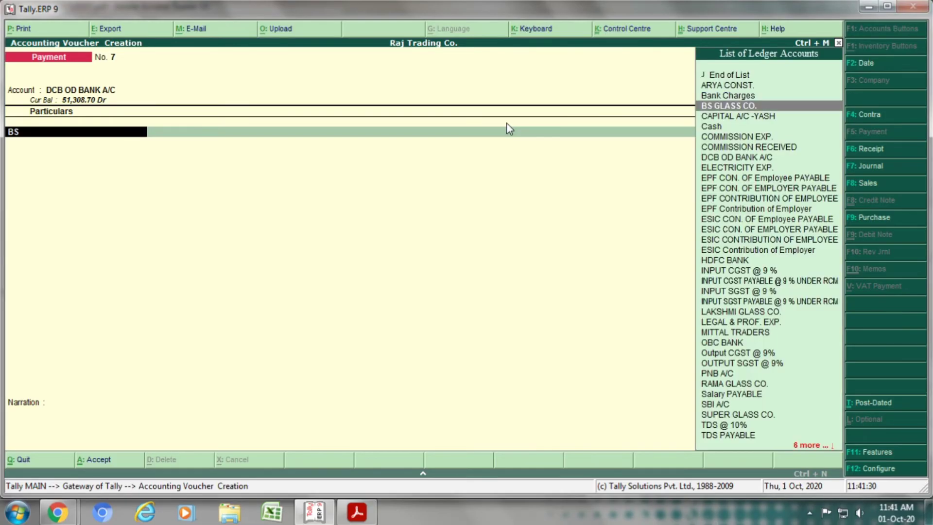
pyautogui.press('Return')
pyautogui.hotkey('alt', 'Tab')
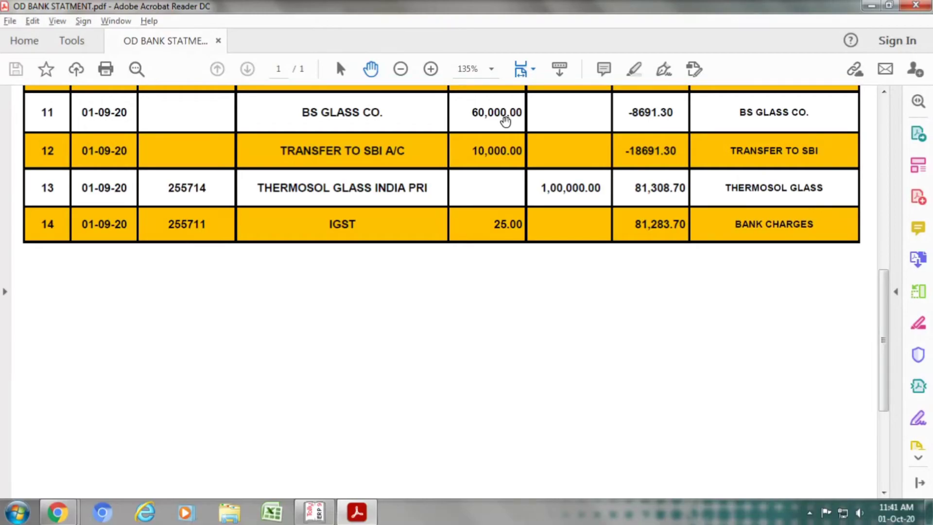
pyautogui.hotkey('alt', 'Tab')
# Step: Go back to the BS GLASS CO. ledger entry, check which group the ledger is under, and return to the voucher
pyautogui.press('BackSpace')
pyautogui.hotkey('ctrl', 'Return')
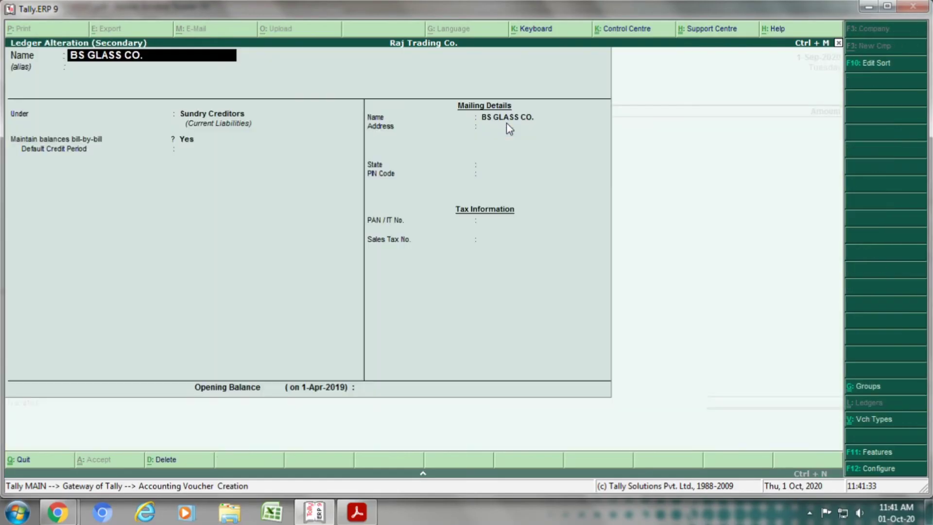
pyautogui.press('Return')
pyautogui.press('Return')
pyautogui.press('Return')
pyautogui.press('Return')
pyautogui.press('Return')
pyautogui.press('Return')
pyautogui.press('Return')
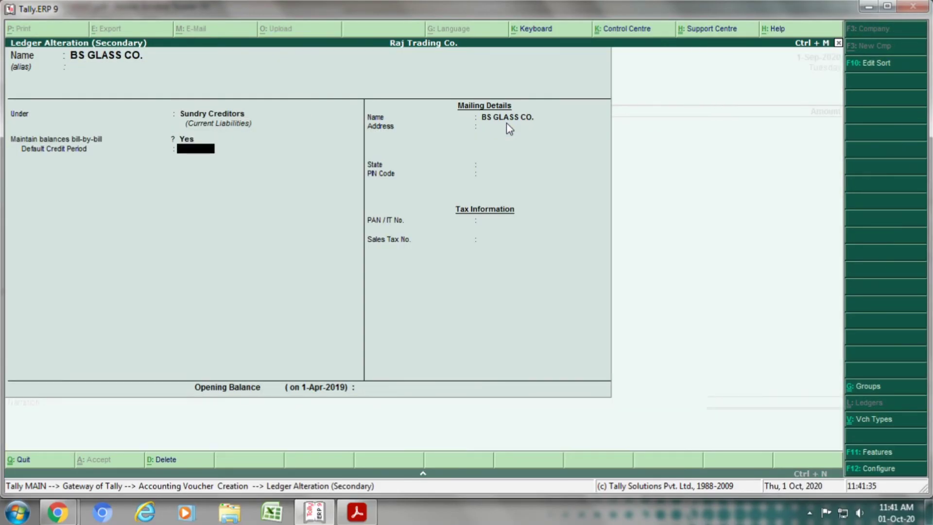
pyautogui.press('Return')
pyautogui.press('Return')
pyautogui.press('Return')
pyautogui.press('Return')
pyautogui.press('Return')
pyautogui.press('Return')
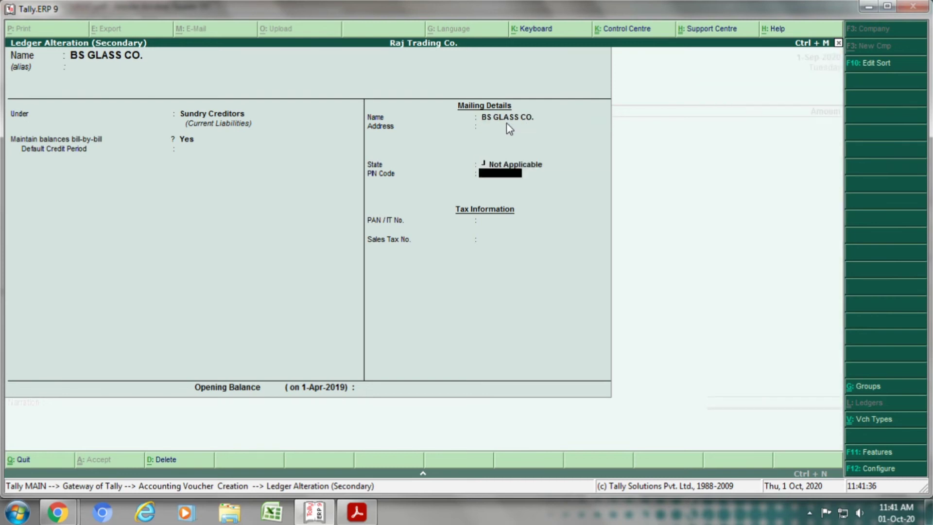
# Step: Check the BS GLASS CO. debit in the bank statement PDF, enter 60,000 in Tally and save the payment voucher
pyautogui.hotkey('alt', 'Tab')
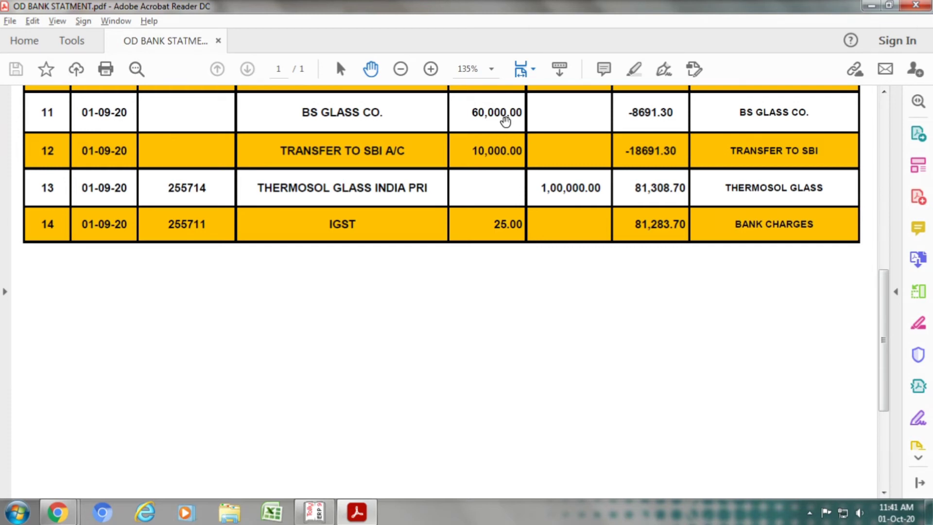
pyautogui.hotkey('alt', 'Tab')
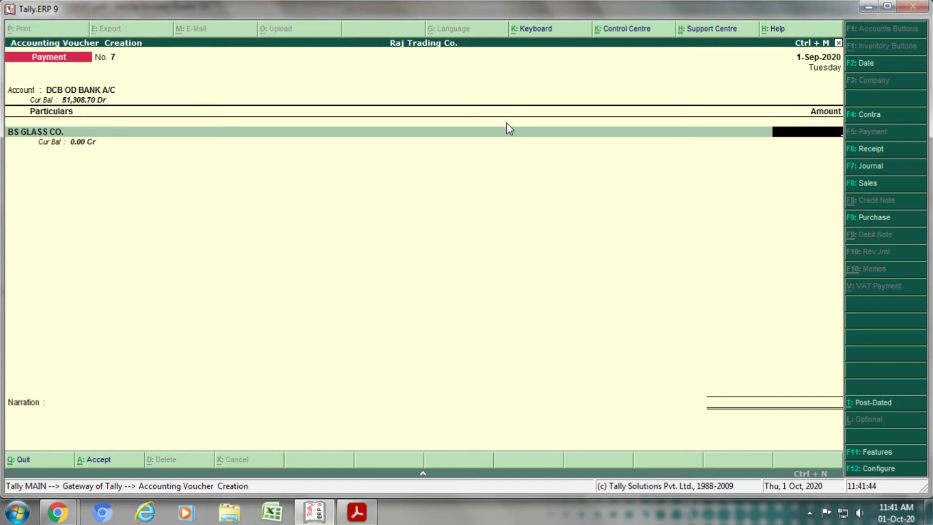
pyautogui.write('60000')
pyautogui.press('Return')
pyautogui.press('Return')
pyautogui.press('Return')
pyautogui.press('Return')
pyautogui.press('Return')
pyautogui.press('Return')
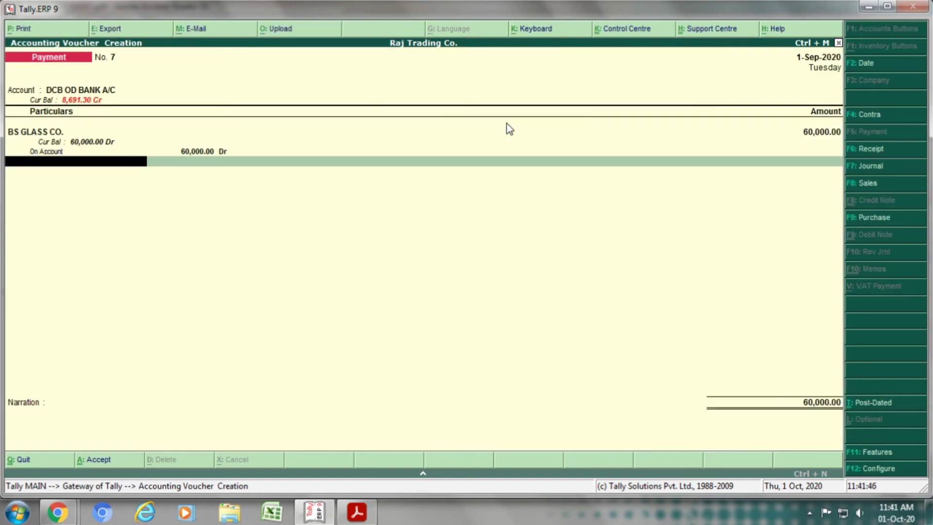
pyautogui.press('Return')
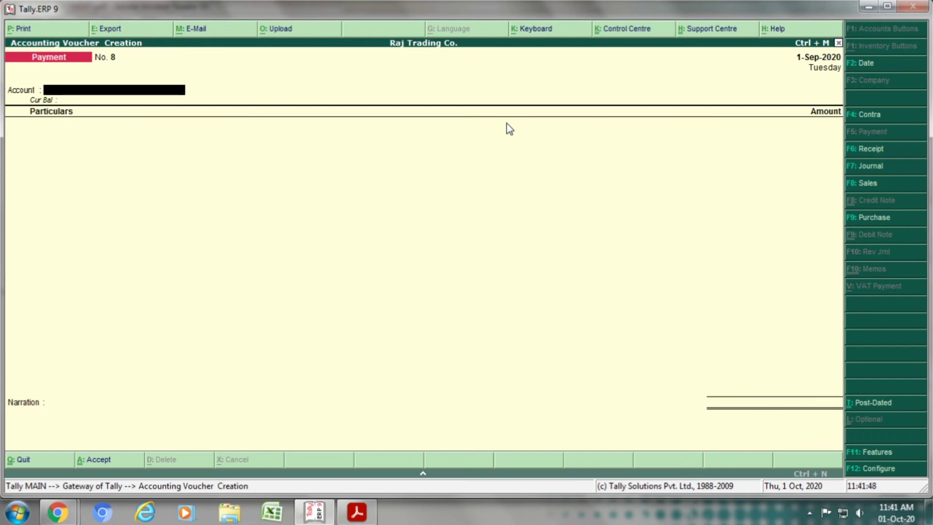
# Step: Check the TRANSFER TO SBI A/C row in the bank statement PDF and date the new voucher in Tally 1.9.2020
pyautogui.hotkey('alt', 'Tab')
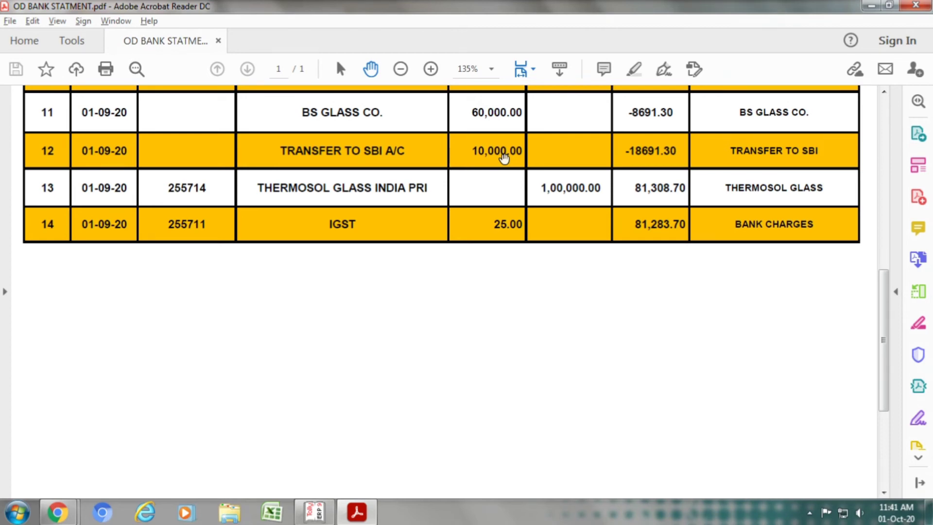
pyautogui.hotkey('alt', 'Tab')
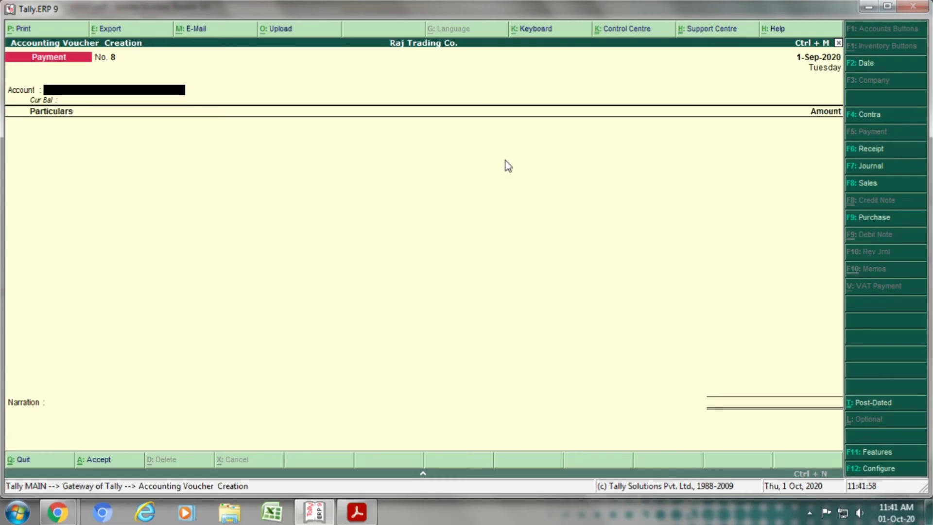
pyautogui.press('F2')
pyautogui.write('1.9.')
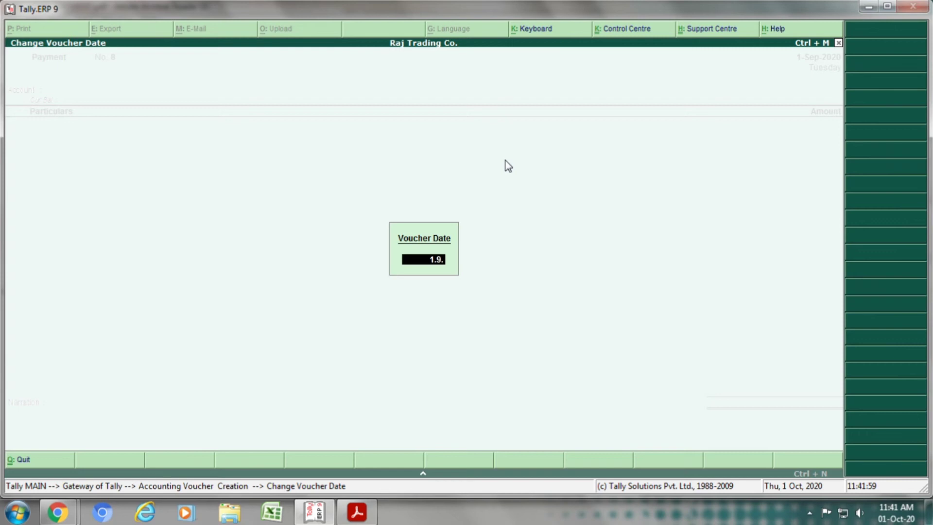
pyautogui.write('2020')
pyautogui.press('Return')
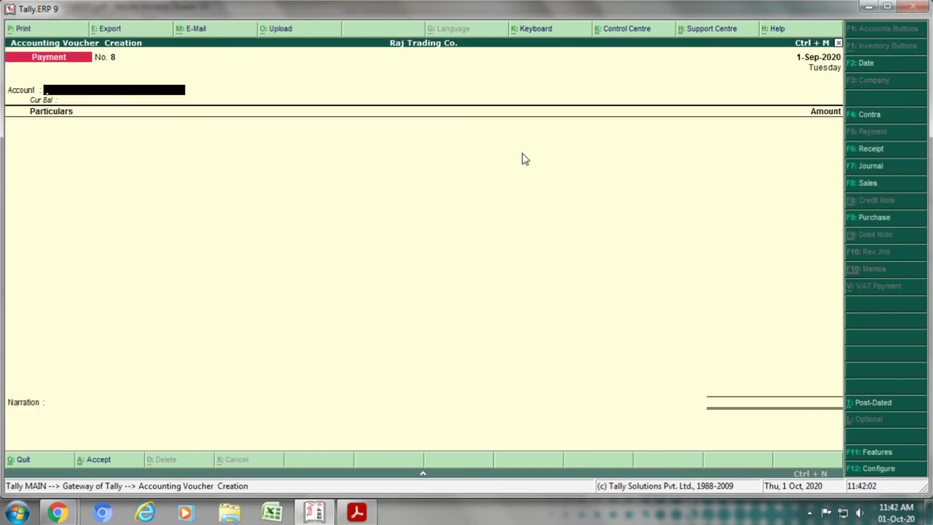
# Step: Change the voucher type to contra, with SBI A/C as the account and DCB OD BANK A/C under particulars
pyautogui.click(864, 120)
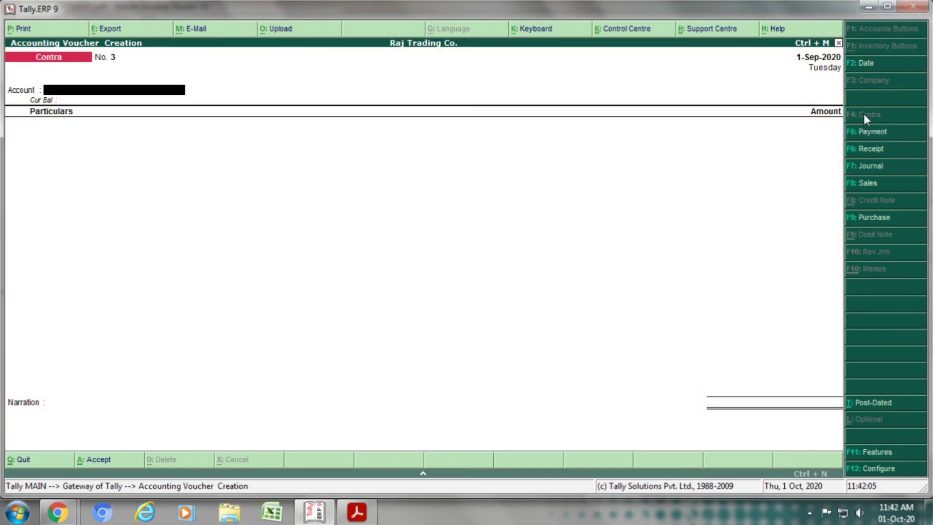
pyautogui.write('SBI')
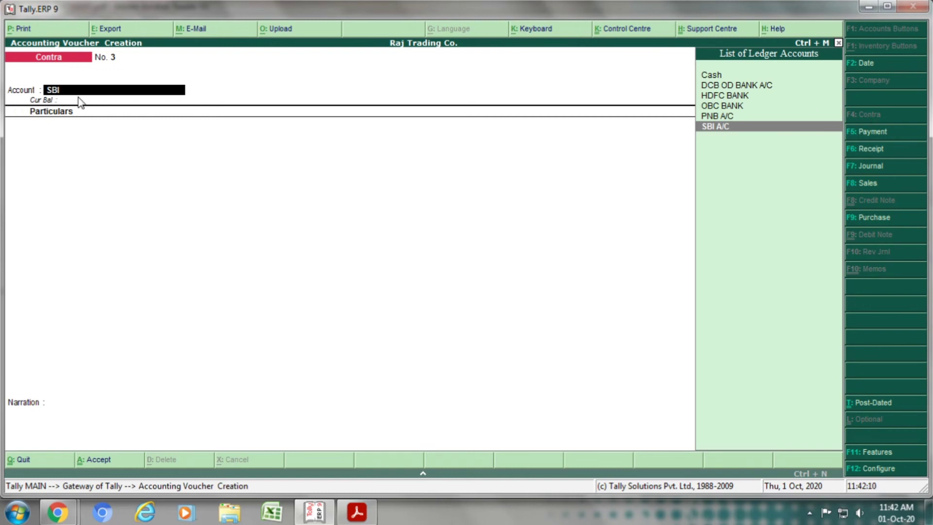
pyautogui.press('Return')
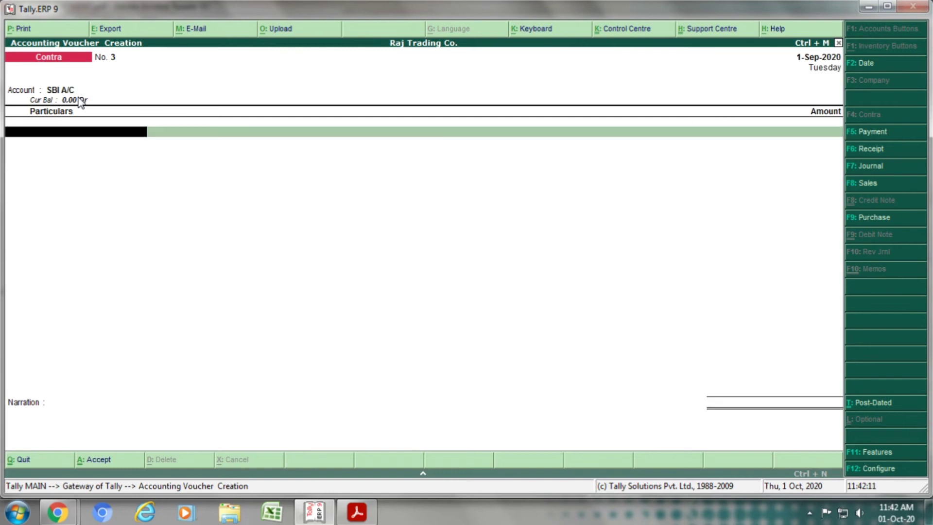
pyautogui.write('DCB')
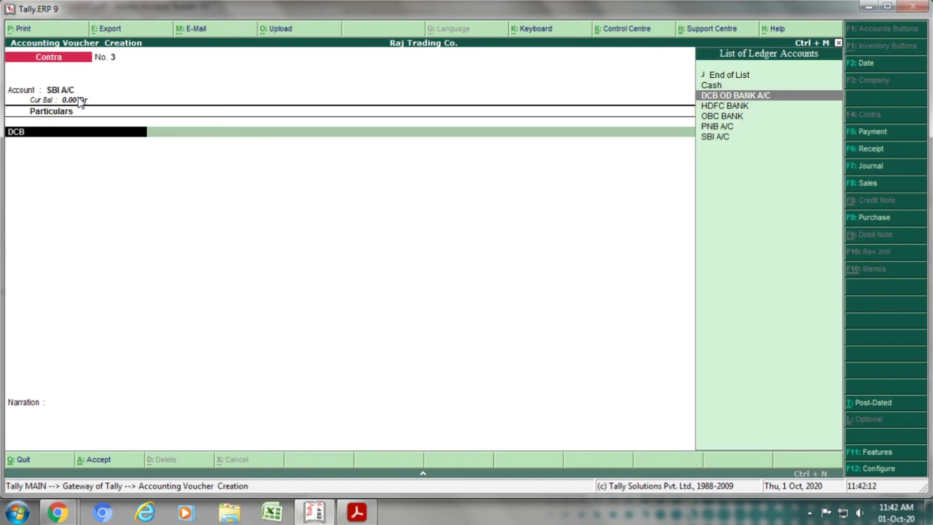
pyautogui.press('Return')
# Step: Check the SBI transfer in the bank statement PDF, enter 10,000 in Tally and save the contra voucher without a cheque number
pyautogui.hotkey('alt', 'Tab')
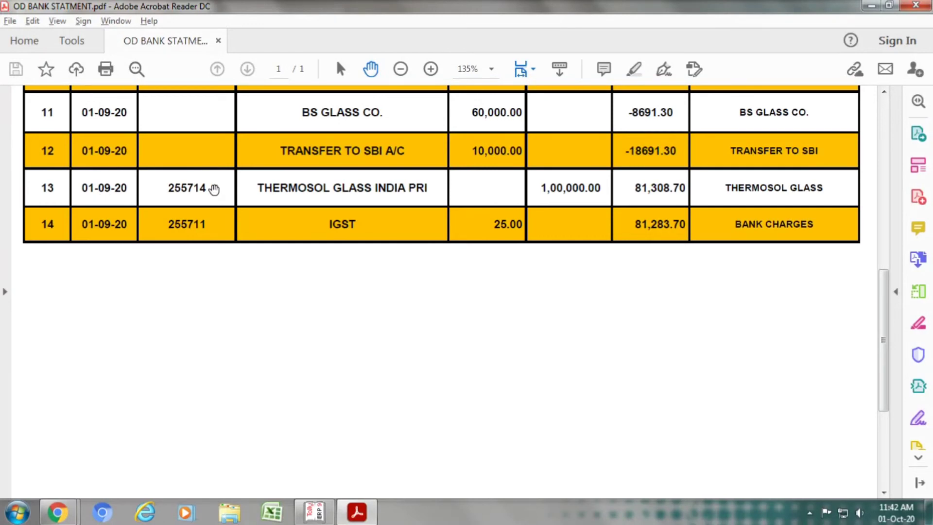
pyautogui.hotkey('alt', 'Tab')
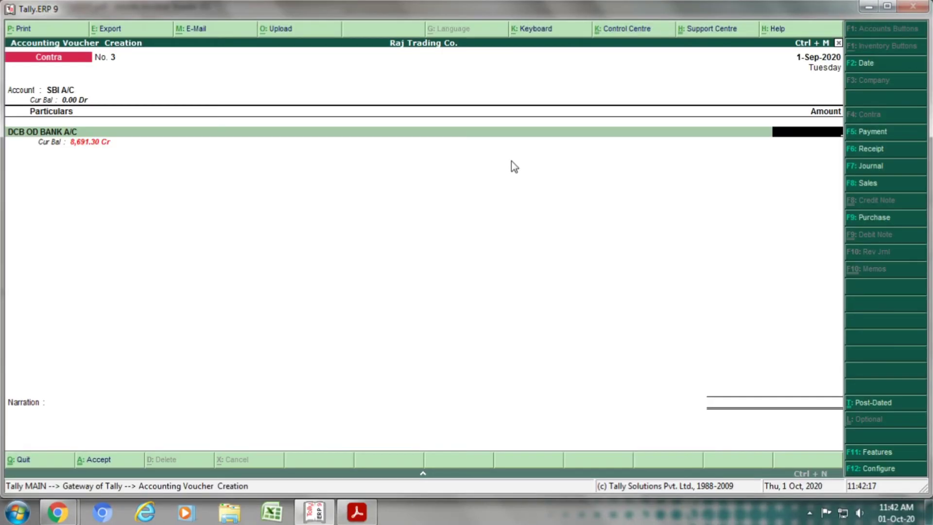
pyautogui.write('10000')
pyautogui.press('Return')
pyautogui.press('Return')
pyautogui.press('Return')
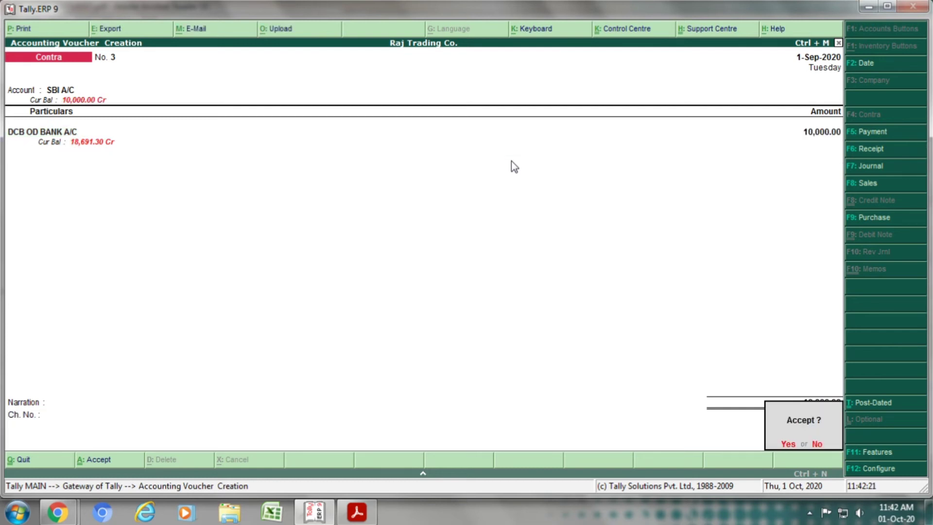
pyautogui.hotkey('alt', 'Tab')
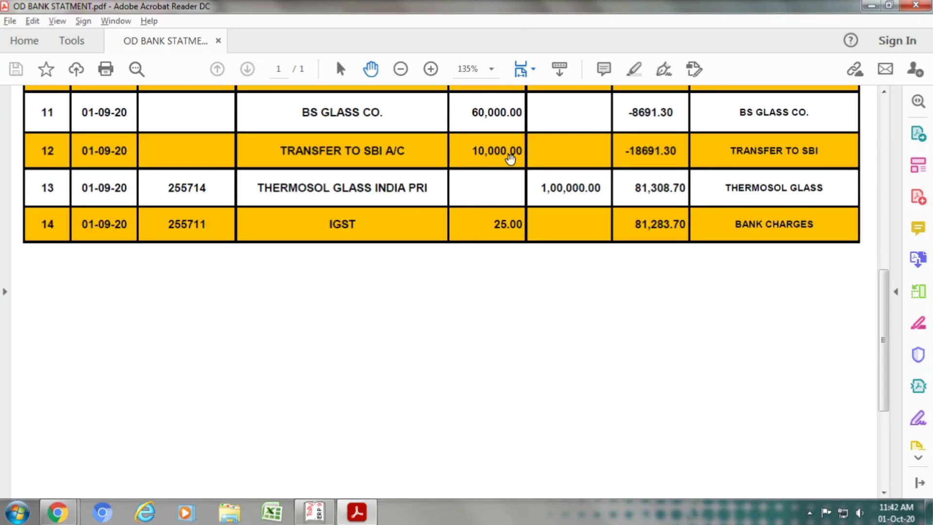
pyautogui.hotkey('alt', 'Tab')
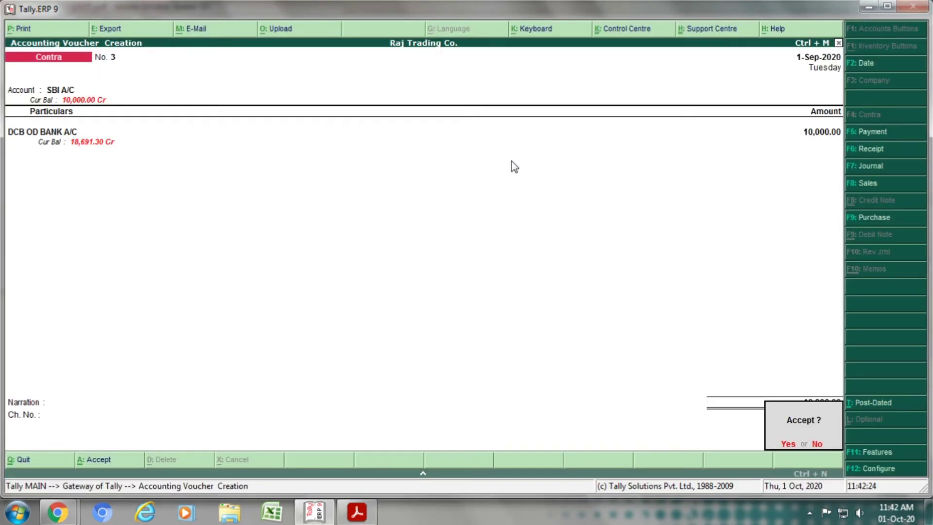
pyautogui.press('Return')
# Step: Check the statement balance after the SBI transfer, then open DCB OD BANK A/C's September vouchers in Tally from the balance sheet
pyautogui.hotkey('alt', 'Tab')
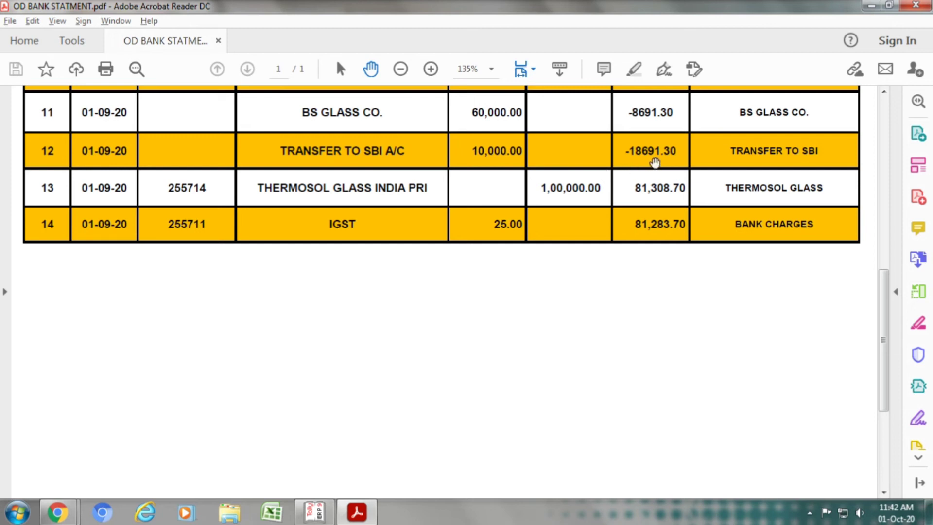
pyautogui.hotkey('alt', 'Tab')
pyautogui.press('Escape')
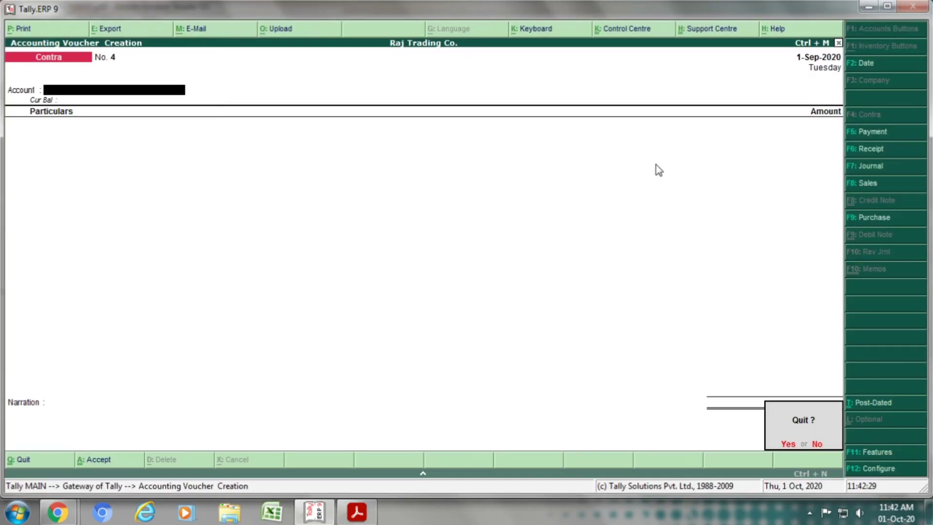
pyautogui.press('Return')
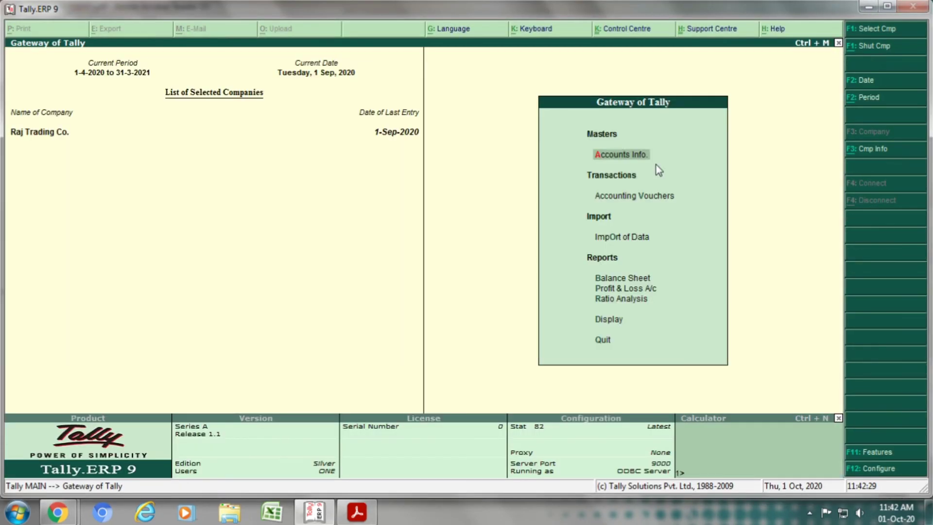
pyautogui.click(633, 281)
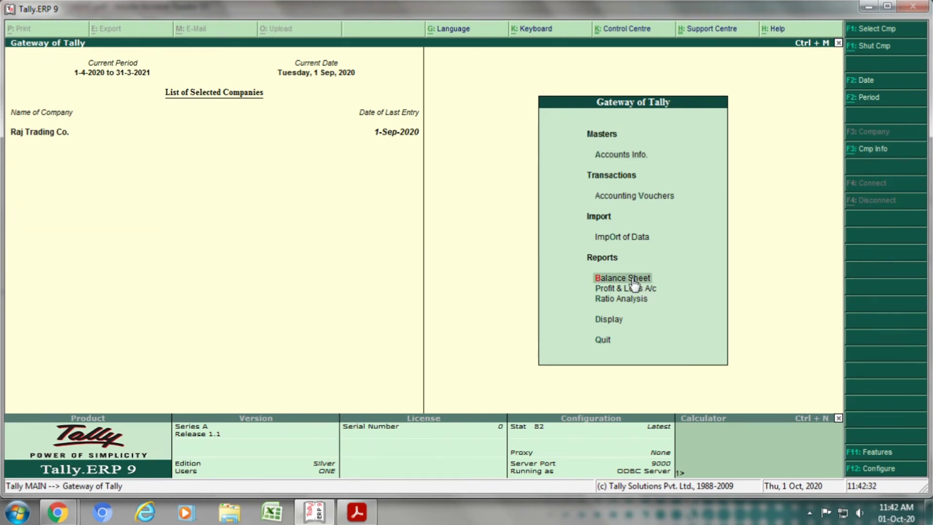
pyautogui.click(633, 280)
pyautogui.press('Down')
pyautogui.press('Down')
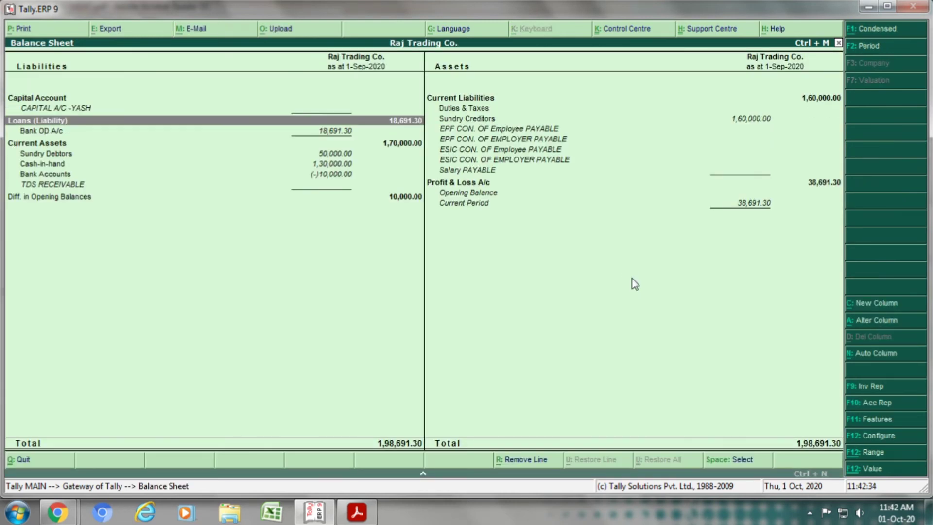
pyautogui.press('Return')
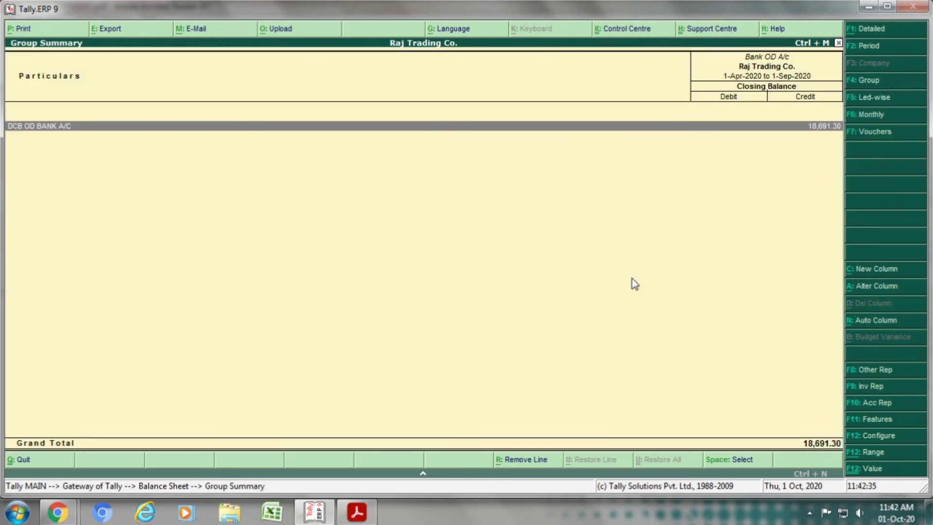
pyautogui.press('Return')
pyautogui.press('Return')
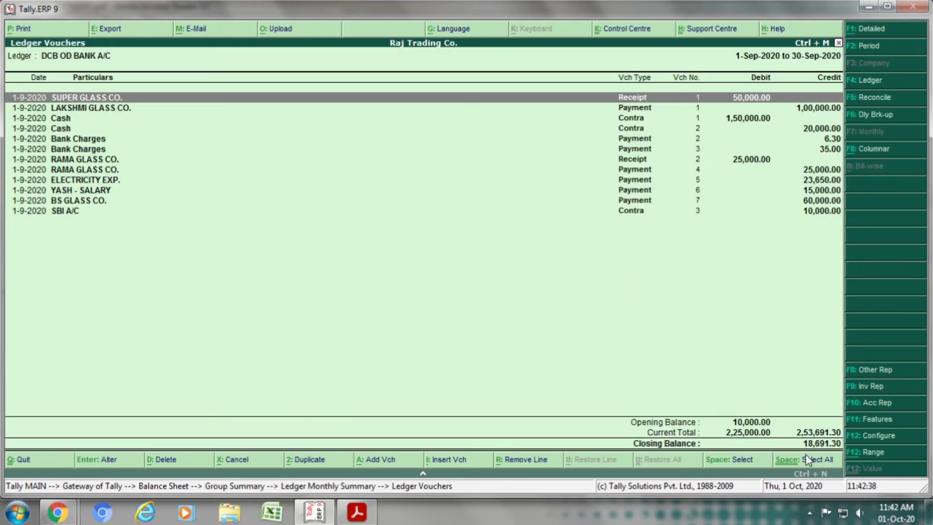
# Step: Compare DCB OD BANK A/C's closing balance in Tally with the PDF statement balance after the SBI transfer, and leave the ledger report
pyautogui.hotkey('alt', 'Tab')
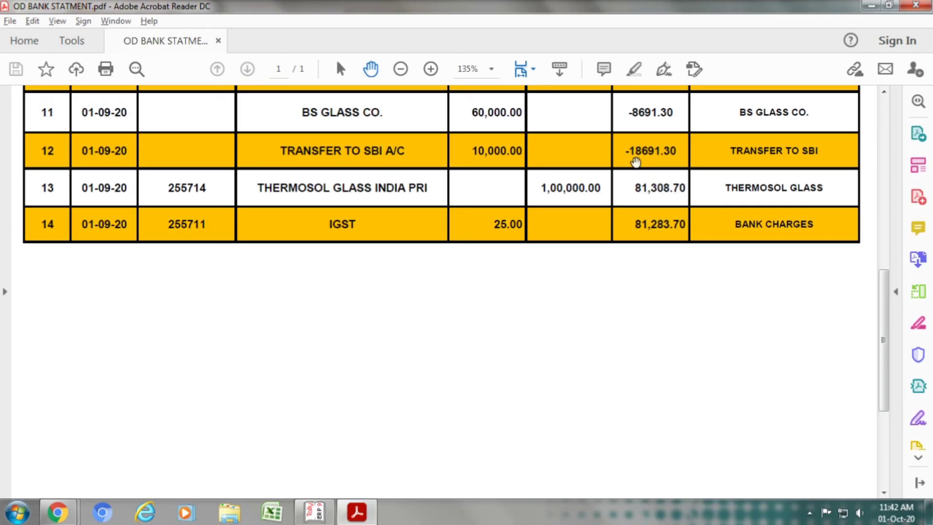
pyautogui.hotkey('alt', 'Tab')
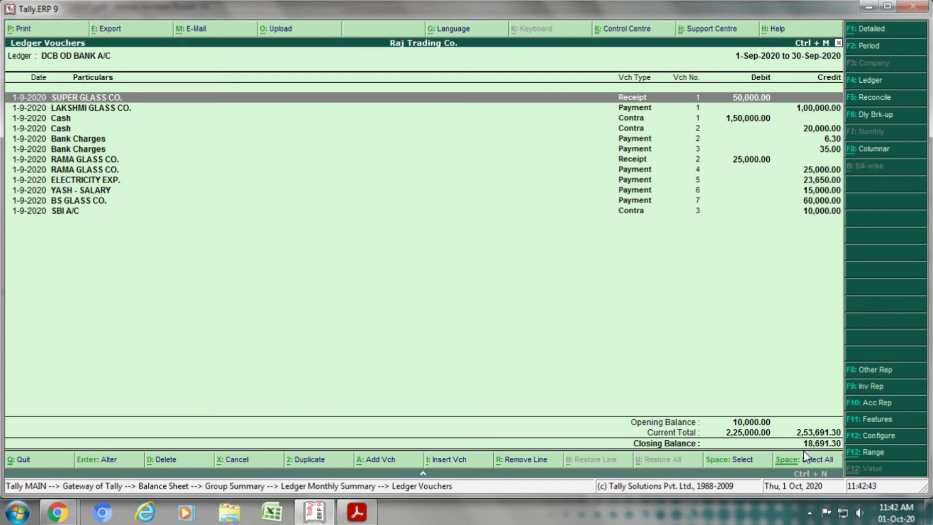
pyautogui.hotkey('alt', 'Tab')
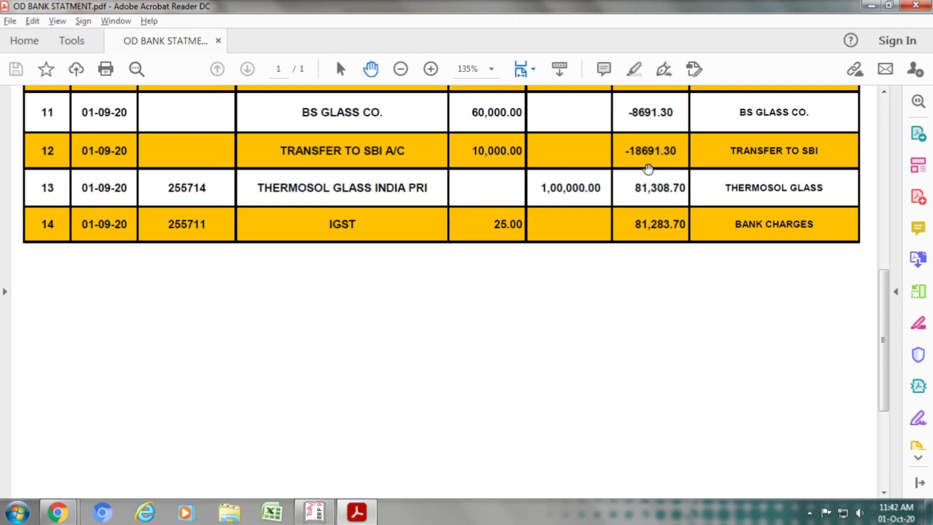
pyautogui.hotkey('alt', 'Tab')
pyautogui.press('Escape')
pyautogui.press('Escape')
pyautogui.press('Escape')
pyautogui.press('Escape')
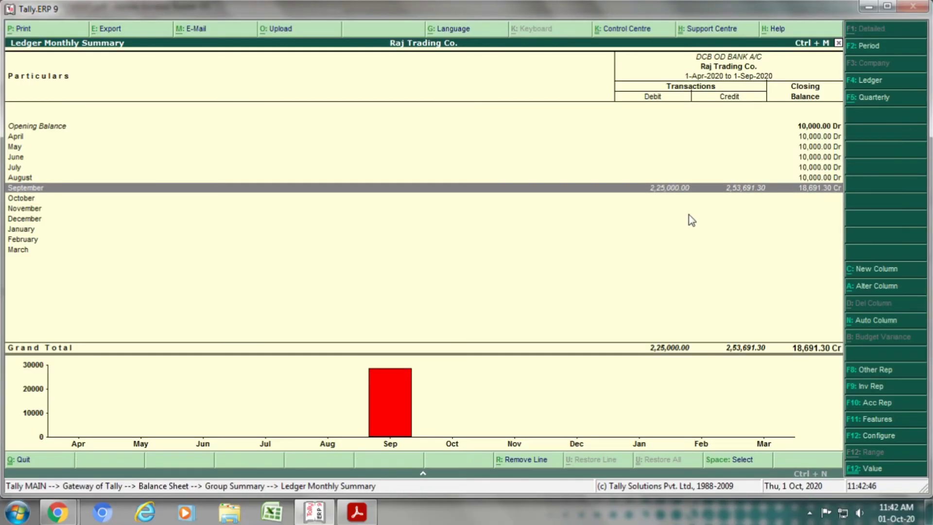
# Step: Open accounting voucher entry, check the THERMOSOL GLASS line in the bank statement PDF, and set the voucher date to 1.9.2020
pyautogui.press('Up')
pyautogui.press('Up')
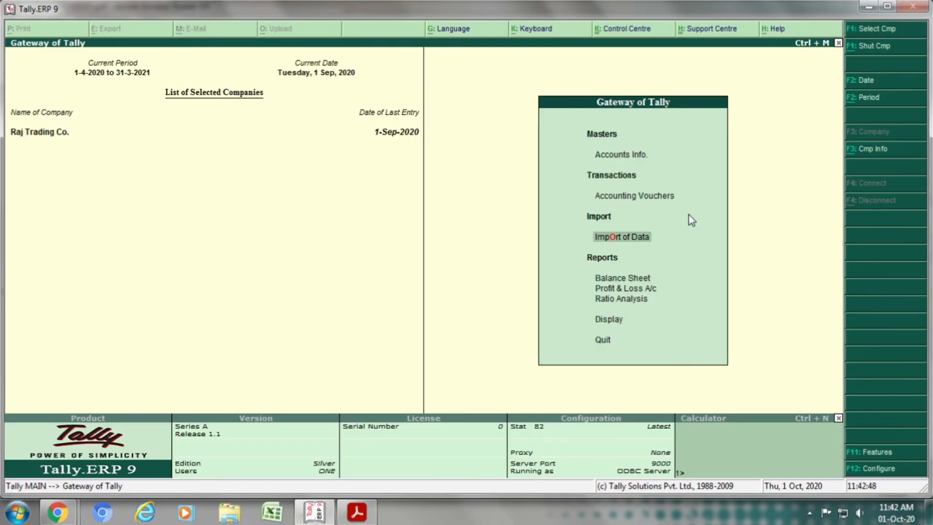
pyautogui.press('Return')
pyautogui.hotkey('alt', 'Tab')
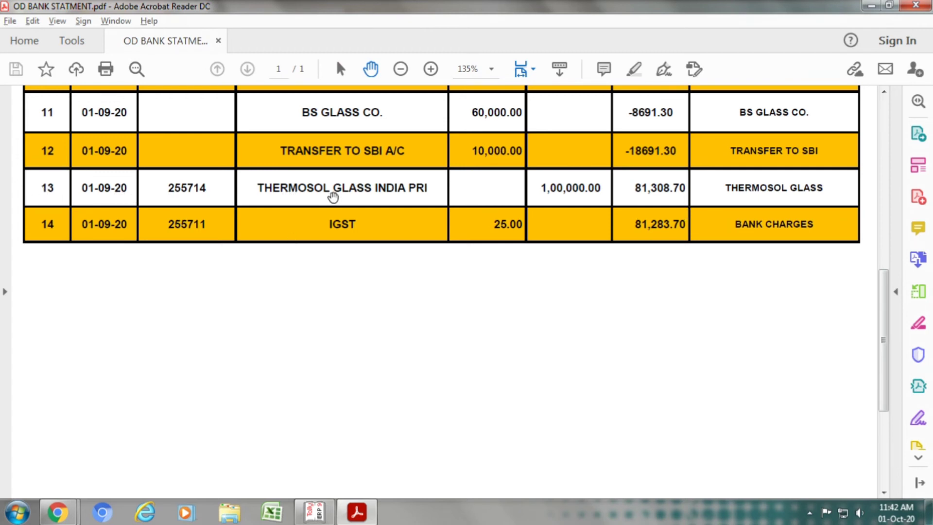
pyautogui.hotkey('alt', 'Tab')
pyautogui.press('F2')
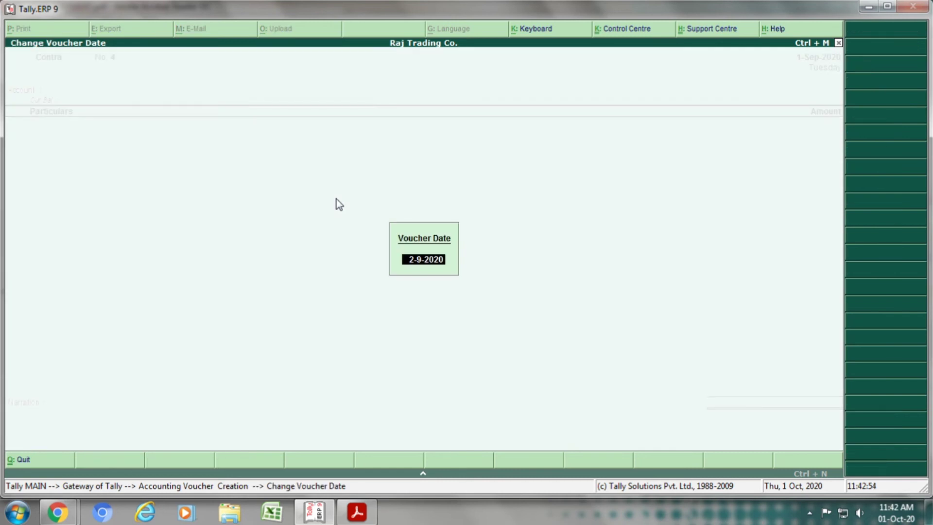
pyautogui.write('1.9.2020')
pyautogui.press('Return')
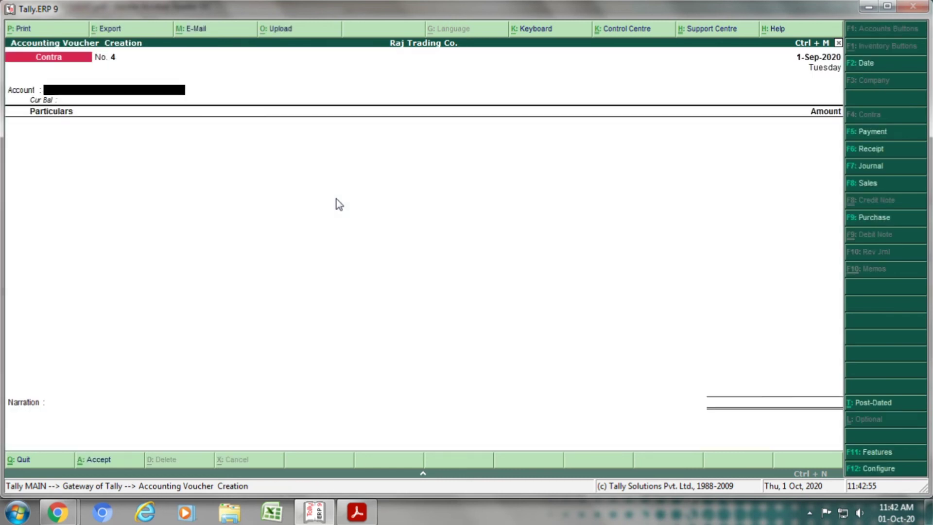
# Step: Following the PDF, change the voucher type to receipt, with DCB OD BANK A/C as the account and THERMOSOL GLASS INDIA PVT. LTD. under particulars
pyautogui.hotkey('alt', 'Tab')
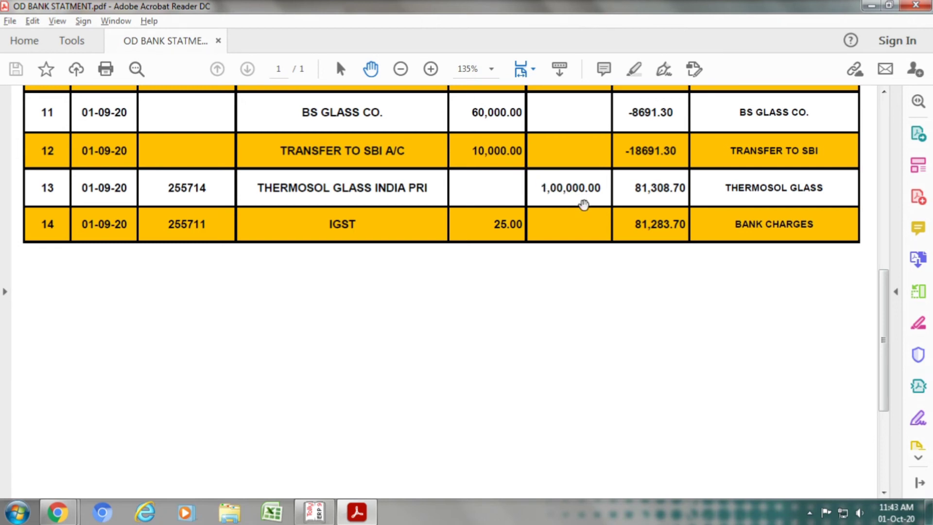
pyautogui.hotkey('alt', 'Tab')
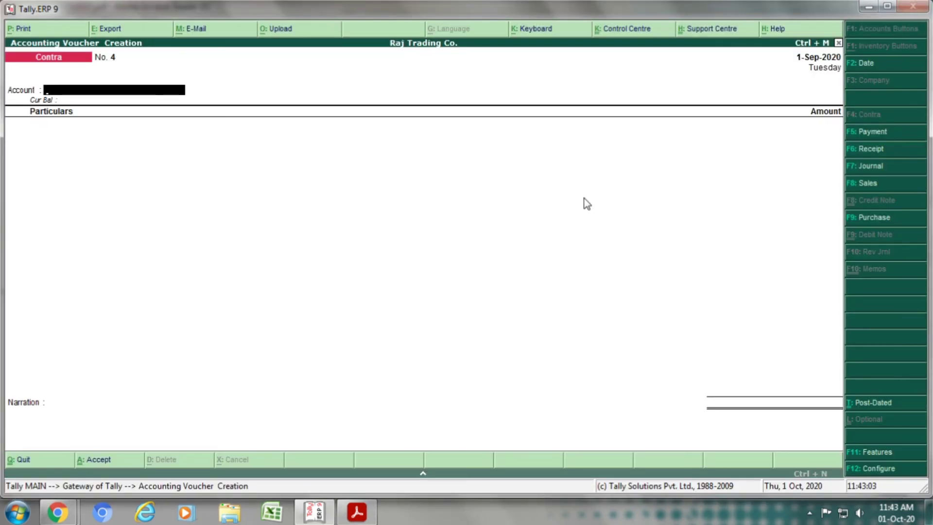
pyautogui.click(872, 148)
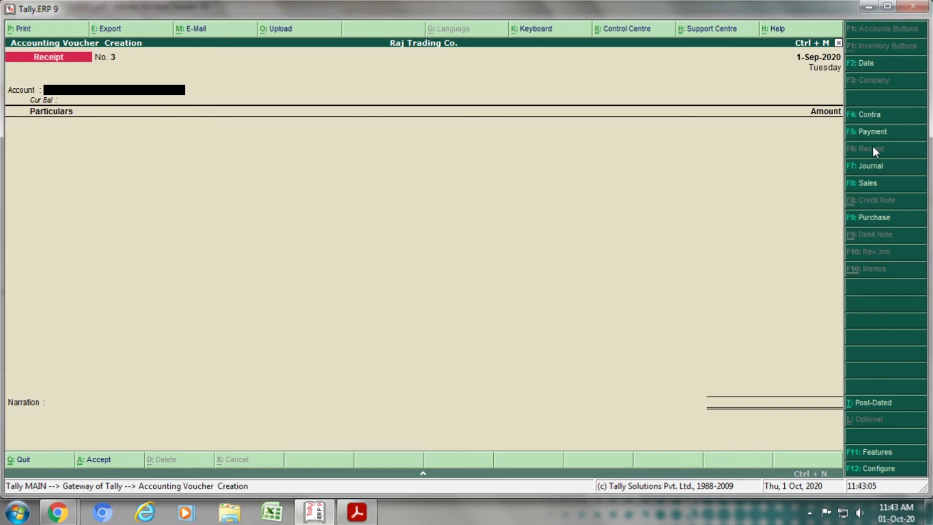
pyautogui.write('DCB')
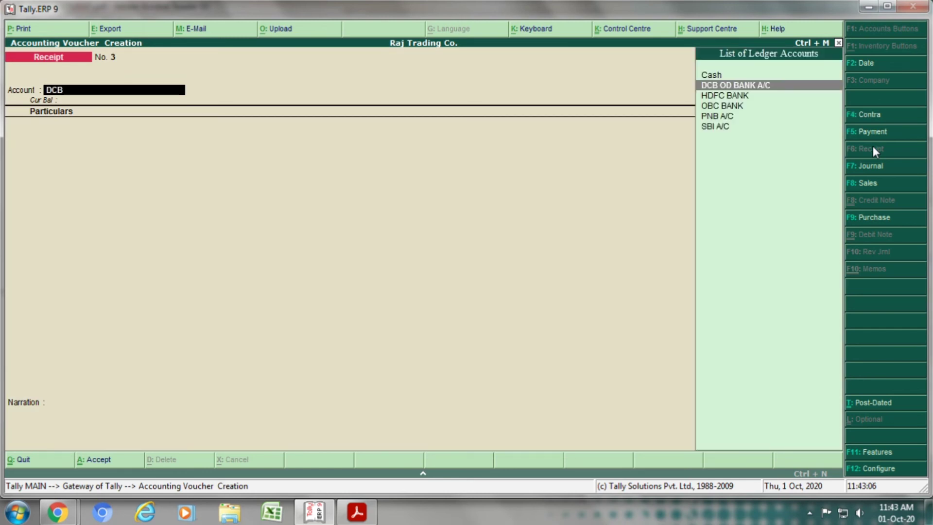
pyautogui.press('Return')
pyautogui.hotkey('alt', 'Tab')
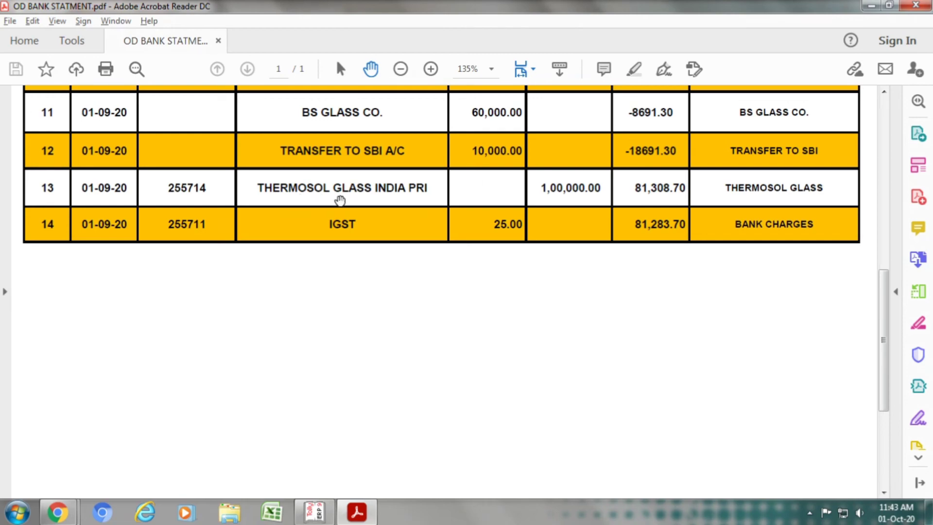
pyautogui.hotkey('alt', 'Tab')
pyautogui.write('THER')
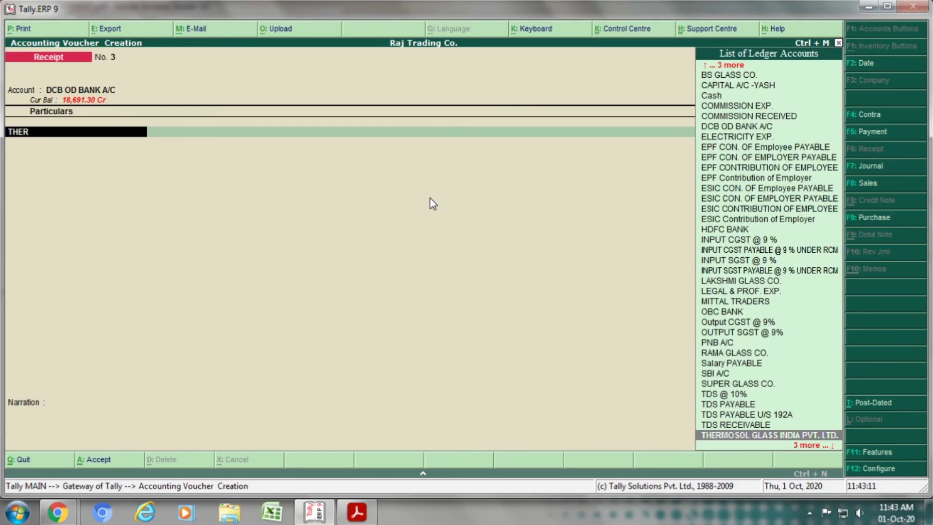
pyautogui.press('Return')
# Step: Check the THERMOSOL deposit in the bank statement PDF and enter 1,00,000 in the receipt as an On Account amount
pyautogui.hotkey('alt', 'Tab')
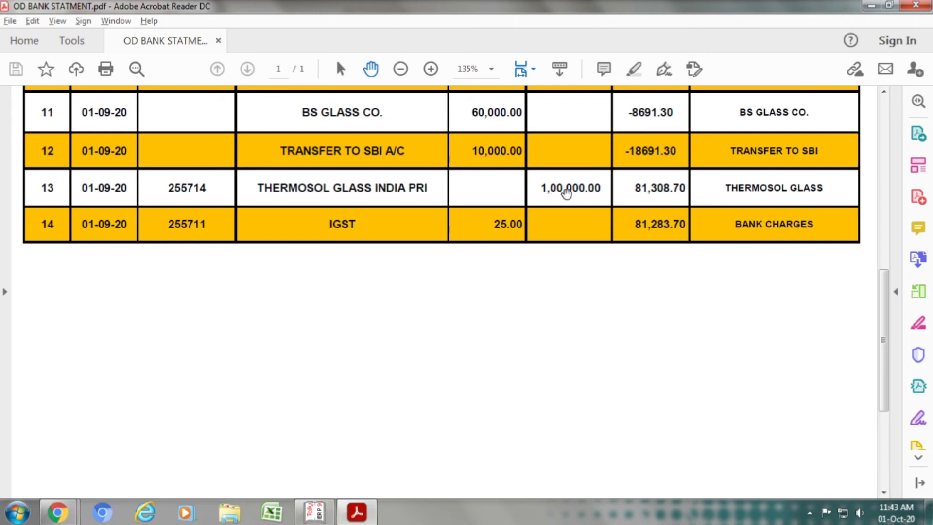
pyautogui.hotkey('alt', 'Tab')
pyautogui.write('1,00,0')
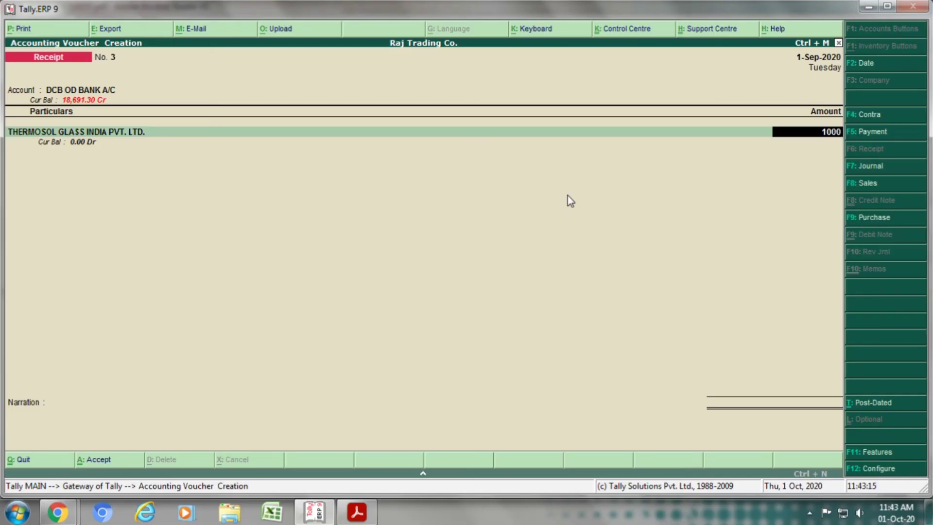
pyautogui.write('00')
pyautogui.press('Return')
pyautogui.press('Return')
pyautogui.press('Return')
pyautogui.press('Return')
pyautogui.press('Return')
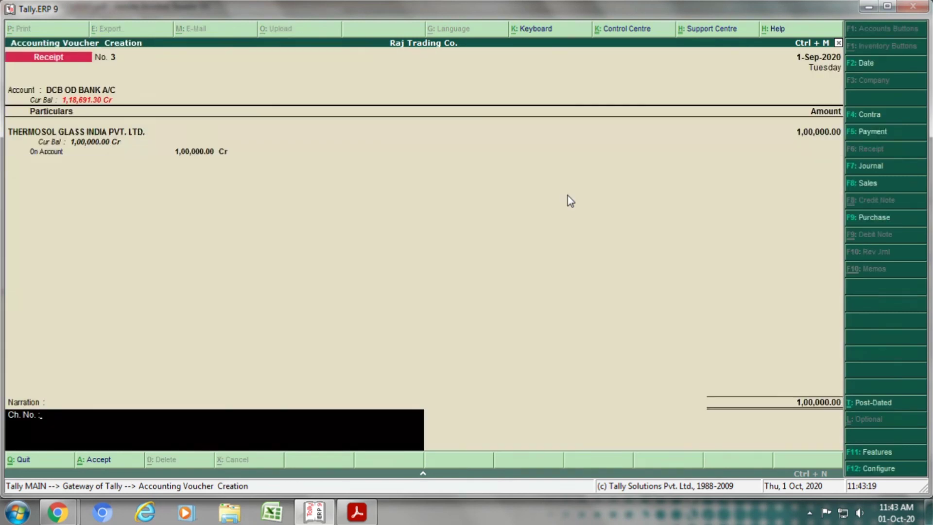
# Step: Go back to the party line, open THERMOSOL GLASS INDIA PVT. LTD.'s ledger for alteration, and accept it with the state Not Applicable
pyautogui.press('BackSpace')
pyautogui.press('BackSpace')
pyautogui.press('BackSpace')
pyautogui.press('BackSpace')
pyautogui.press('BackSpace')
pyautogui.press('BackSpace')
pyautogui.press('BackSpace')
pyautogui.press('BackSpace')
pyautogui.press('BackSpace')
pyautogui.press('BackSpace')
pyautogui.press('BackSpace')
pyautogui.press('BackSpace')
pyautogui.press('BackSpace')
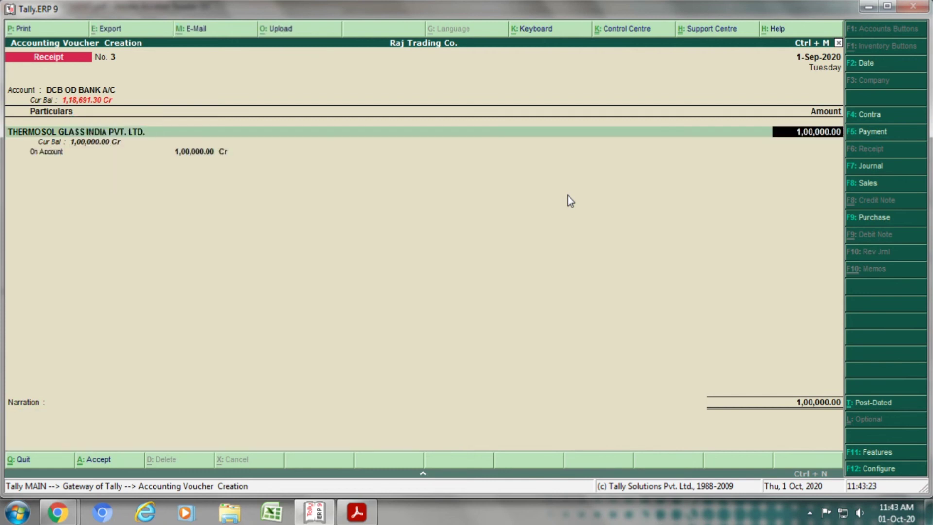
pyautogui.hotkey('ctrl', 'Return')
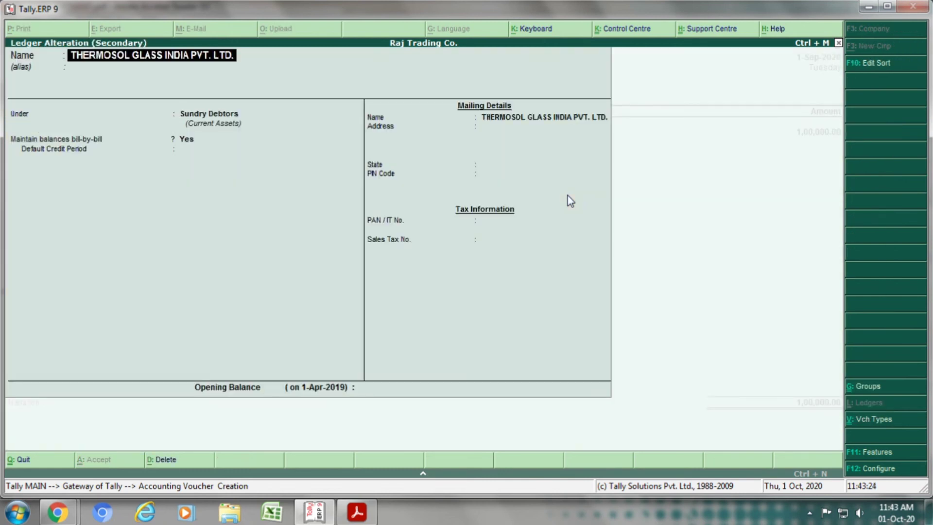
pyautogui.press('Return')
pyautogui.press('Return')
pyautogui.press('Return')
pyautogui.press('Return')
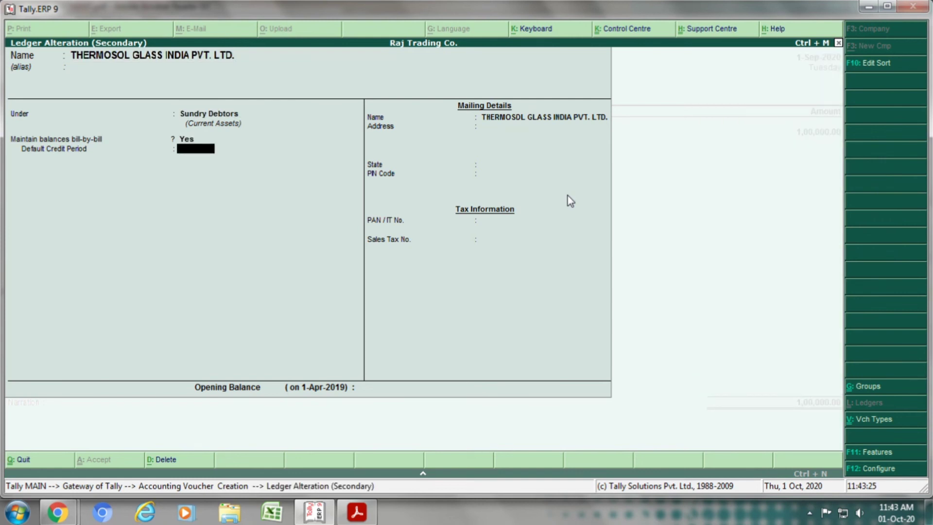
pyautogui.press('Return')
pyautogui.press('Return')
pyautogui.press('Return')
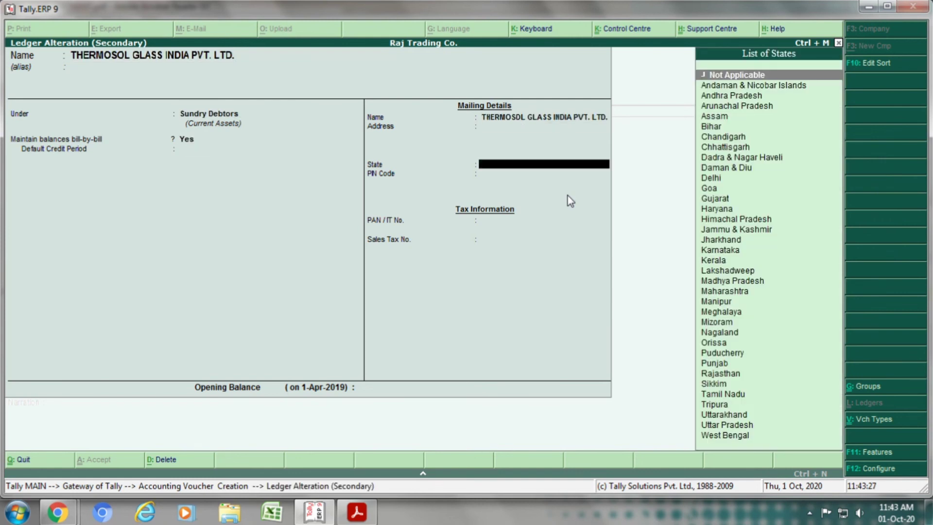
pyautogui.press('Return')
pyautogui.press('Return')
pyautogui.press('Return')
pyautogui.press('Return')
pyautogui.press('Return')
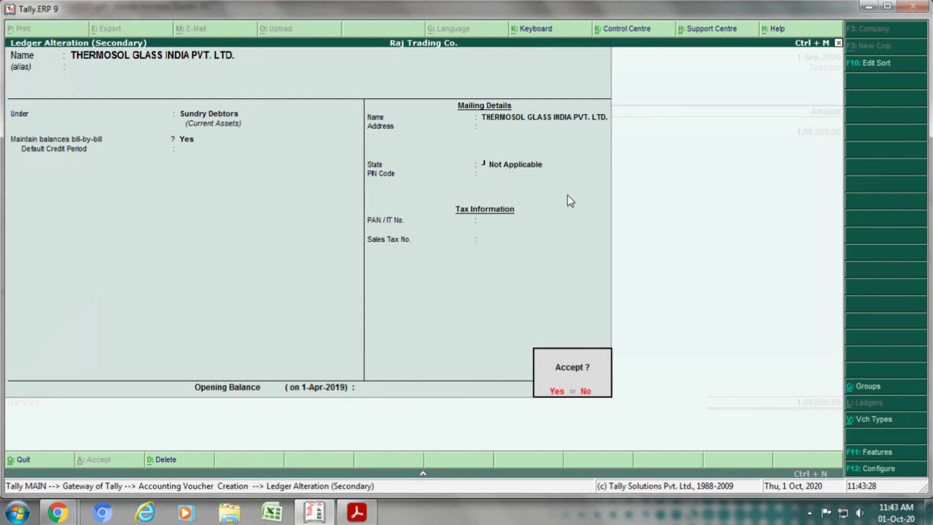
pyautogui.press('y')
# Step: Keep the On Account allocation for THERMOSOL GLASS INDIA PVT. LTD. and save the receipt voucher without a cheque number
pyautogui.press('Return')
pyautogui.press('Return')
pyautogui.press('Return')
pyautogui.press('Return')
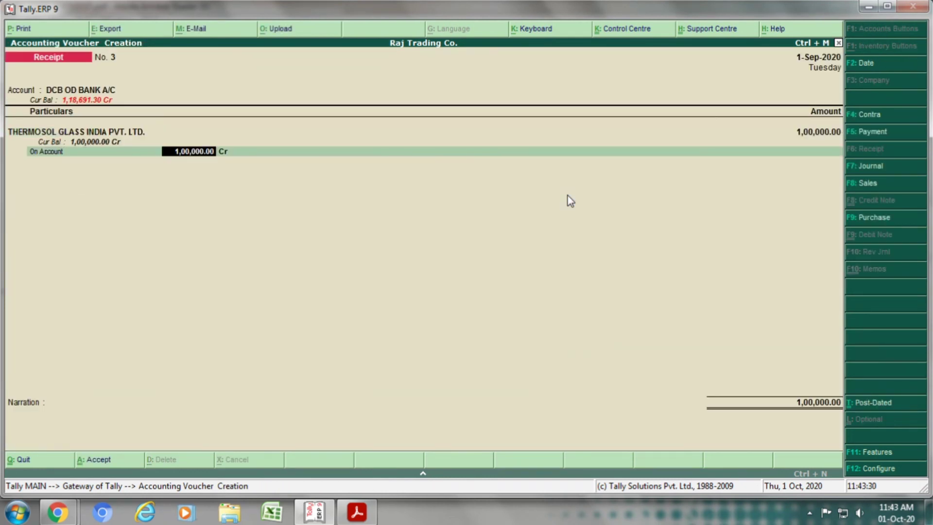
pyautogui.press('Return')
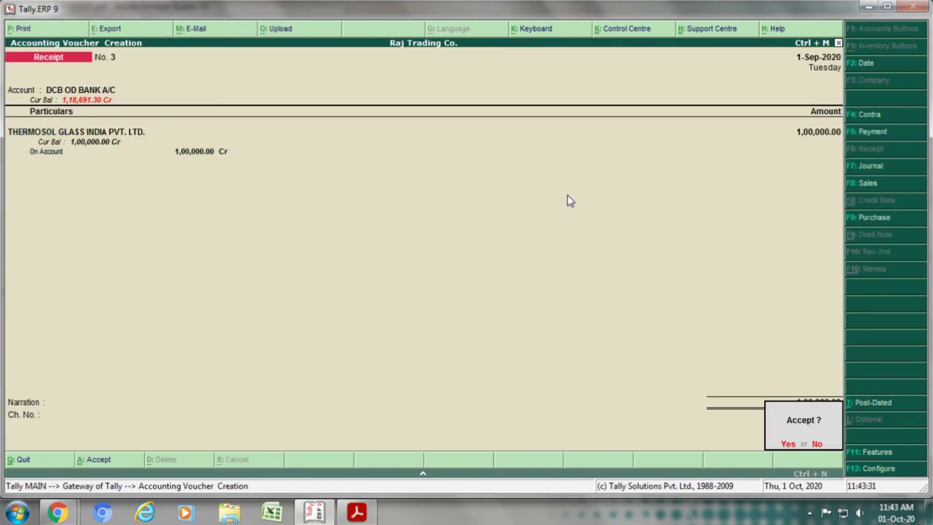
pyautogui.press('y')
# Step: Check the IGST bank charge line in the bank statement PDF and set the next voucher's date in Tally to 1.9.2020
pyautogui.hotkey('alt', 'Tab')
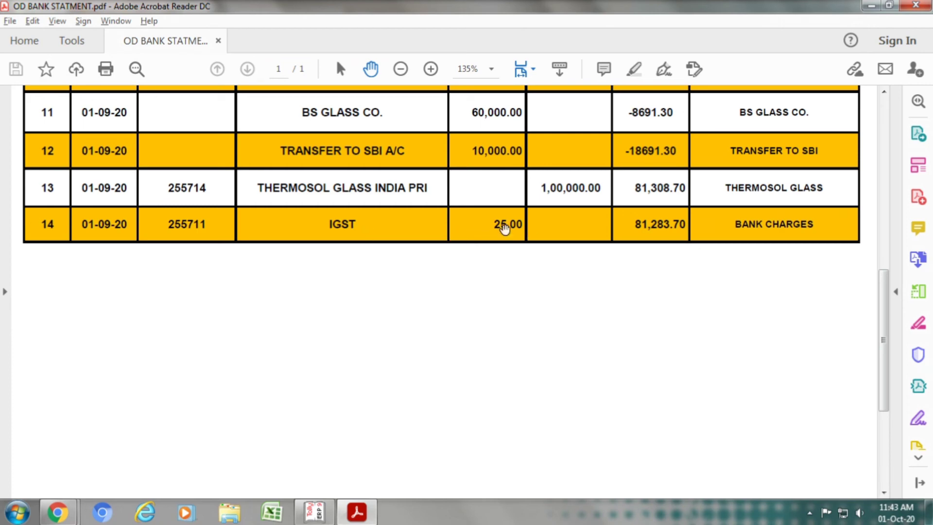
pyautogui.hotkey('alt', 'Tab')
pyautogui.press('F2')
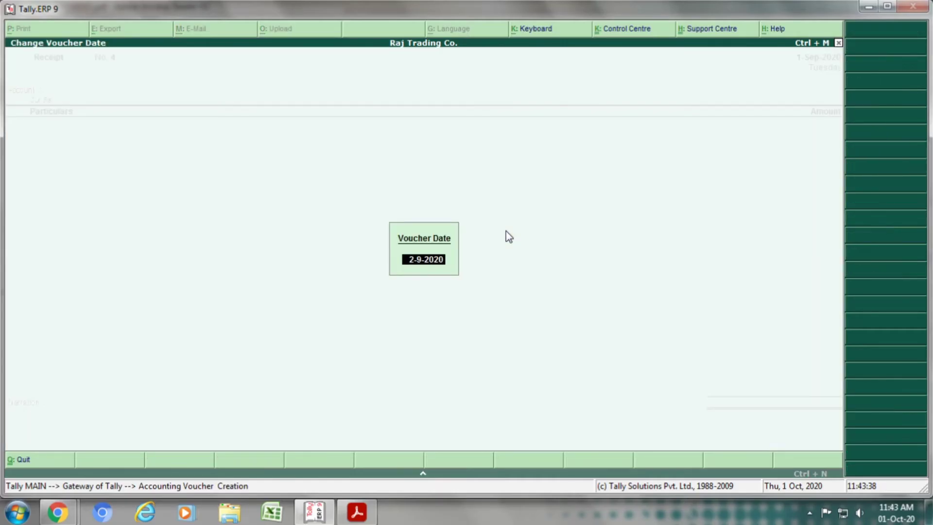
pyautogui.write('1.9.2020')
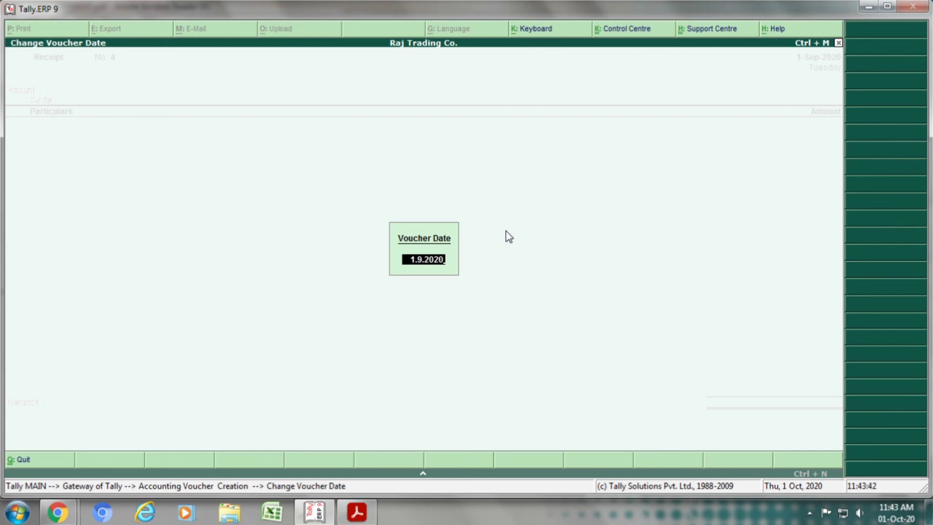
pyautogui.press('Return')
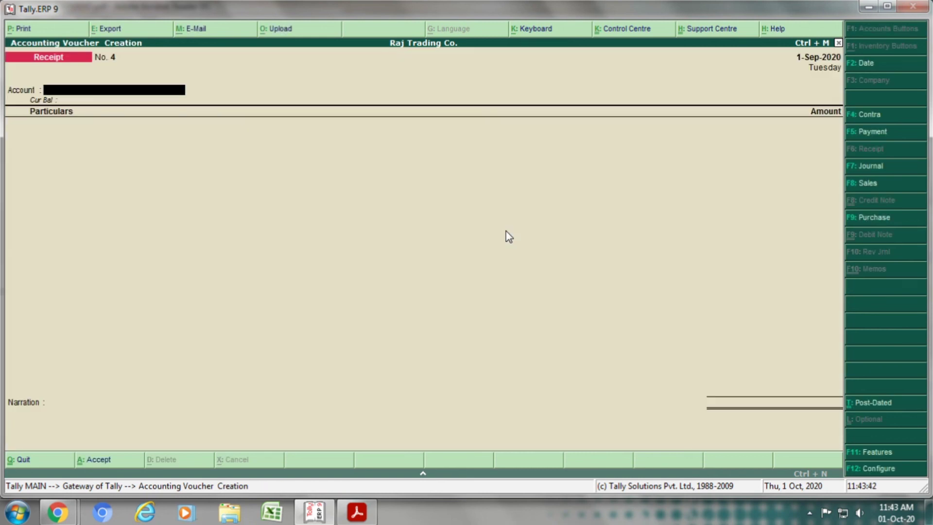
# Step: Change the voucher type to payment, with DCB OD BANK A/C as the account and Bank Charges under particulars, as in the PDF
pyautogui.click(870, 133)
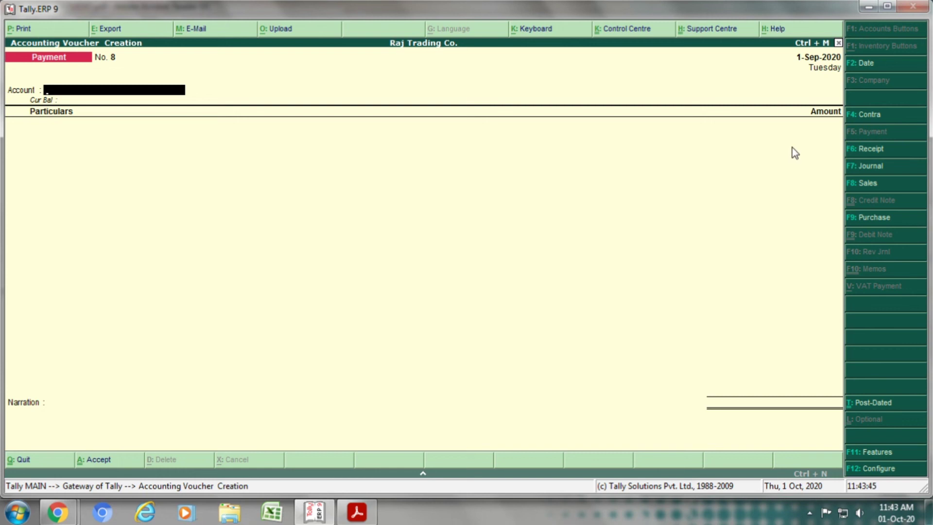
pyautogui.write('DCB')
pyautogui.press('Return')
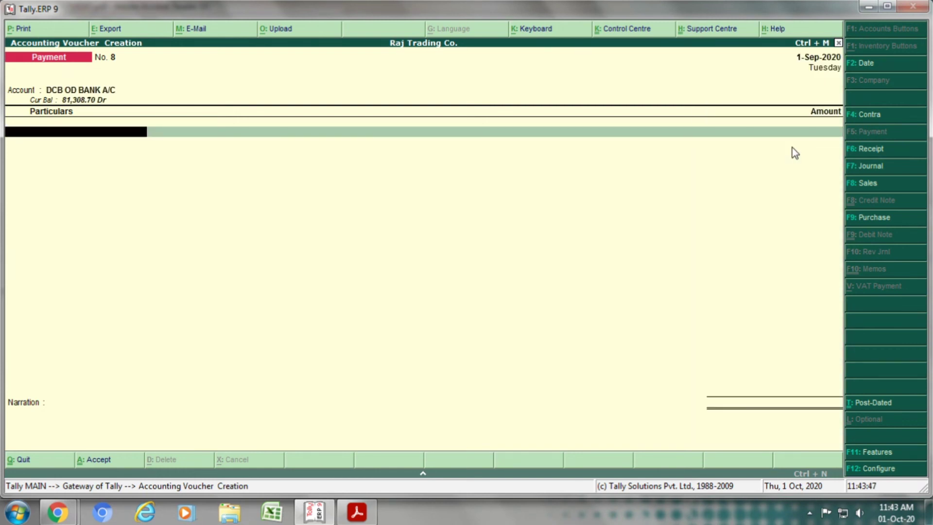
pyautogui.hotkey('alt', 'Tab')
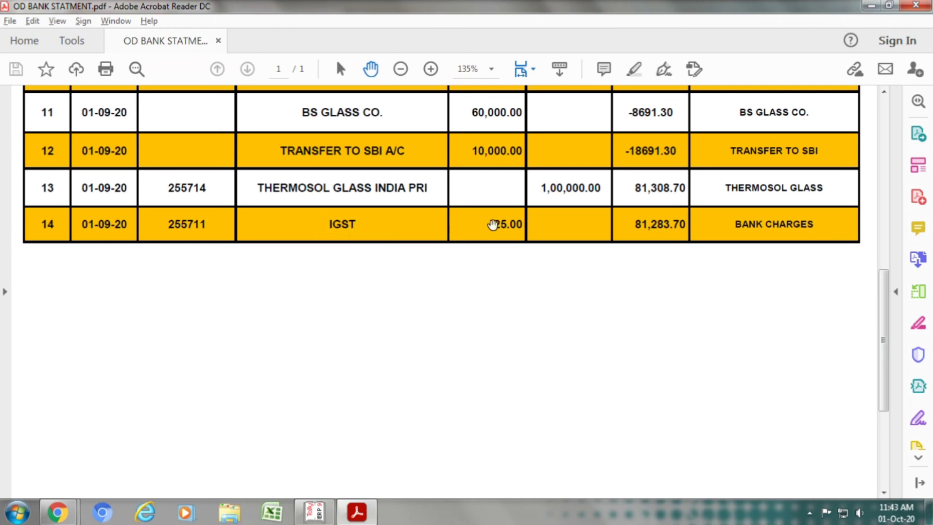
pyautogui.hotkey('alt', 'Tab')
pyautogui.write('bank')
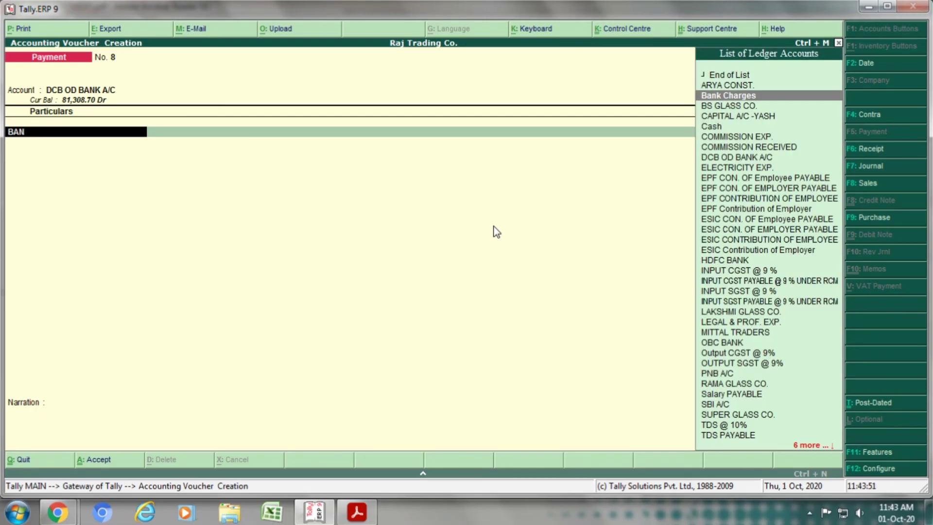
pyautogui.press('Return')
# Step: Check the IGST charge amount in the PDF, enter 25 for Bank Charges, and save the payment voucher without a cheque number
pyautogui.hotkey('alt', 'Tab')
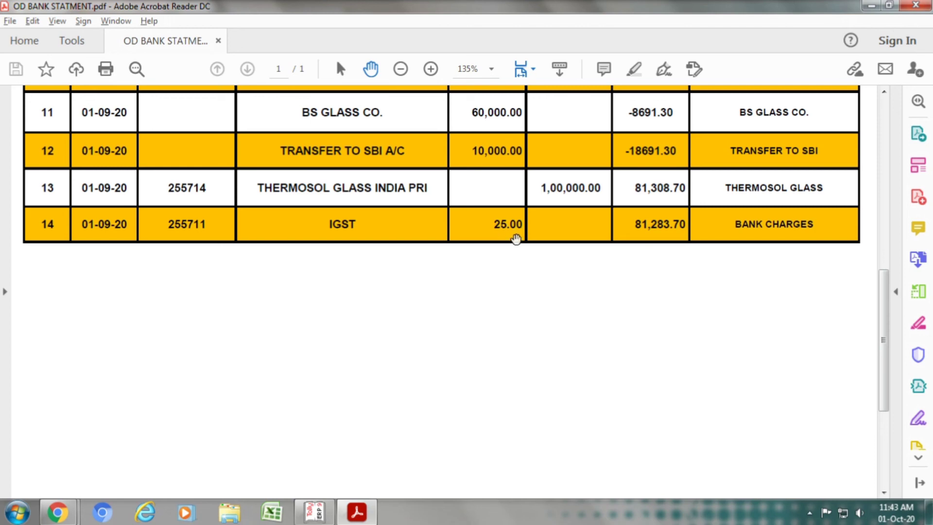
pyautogui.hotkey('alt', 'Tab')
pyautogui.write('25')
pyautogui.press('Return')
pyautogui.press('Return')
pyautogui.press('Return')
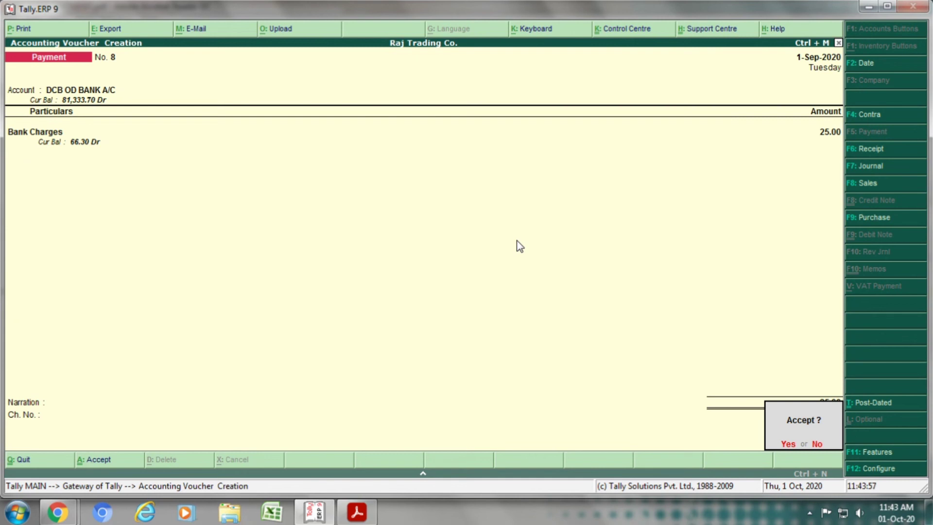
pyautogui.press('Return')
# Step: Leave voucher entry and open DCB OD BANK A/C's monthly summary from Bank OD A/c in the balance sheet
pyautogui.press('Escape')
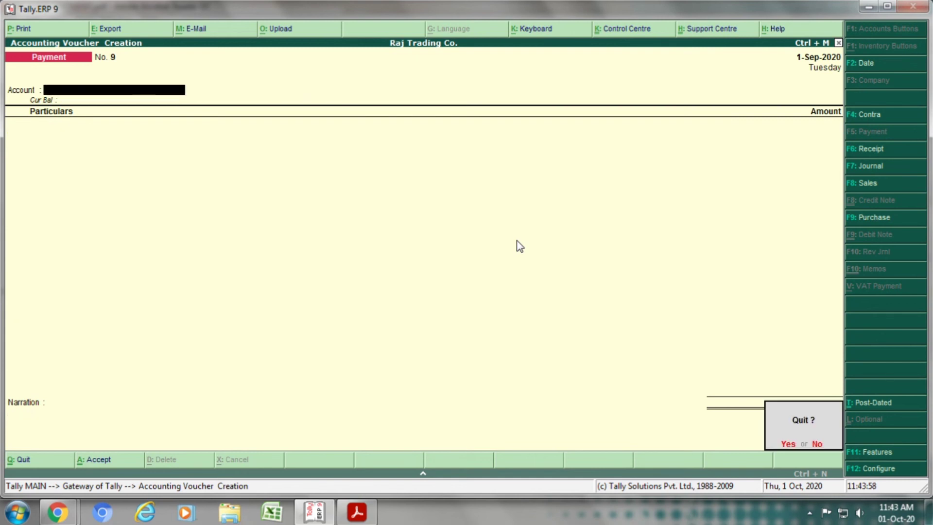
pyautogui.press('Return')
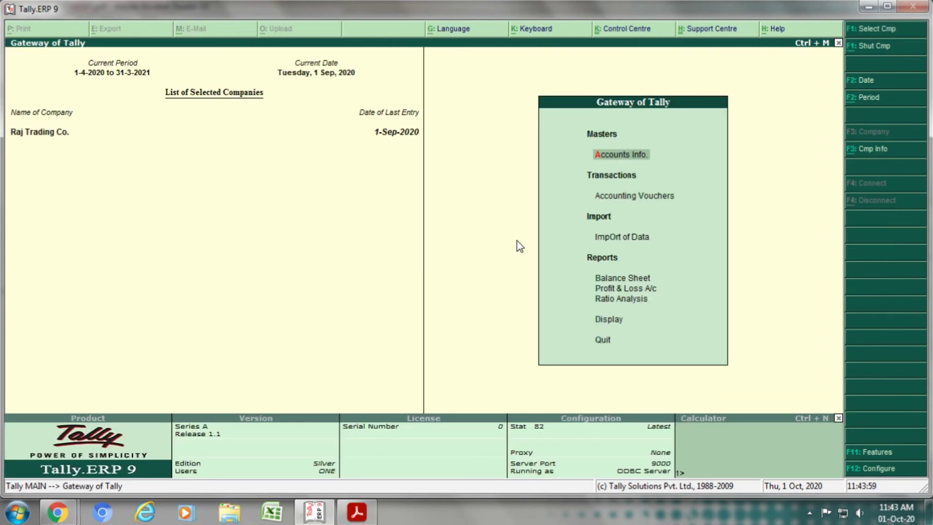
pyautogui.click(613, 281)
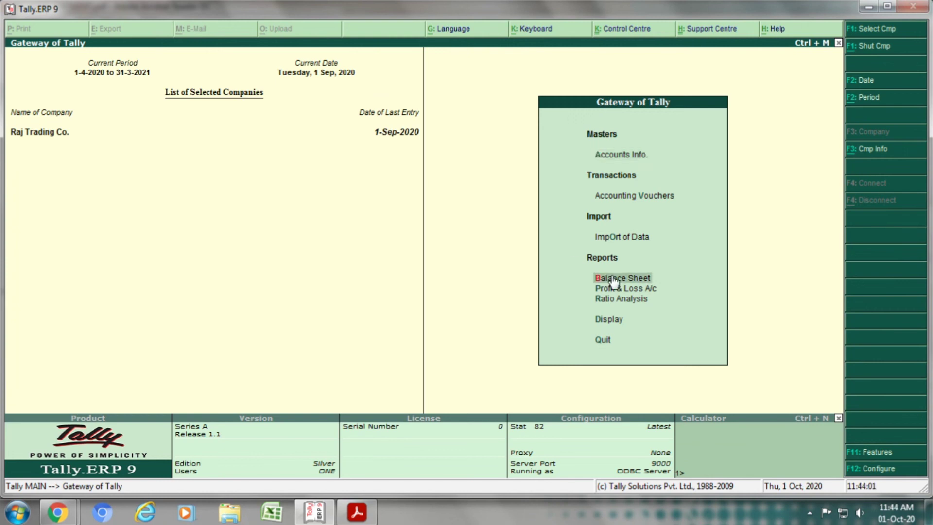
pyautogui.click(613, 280)
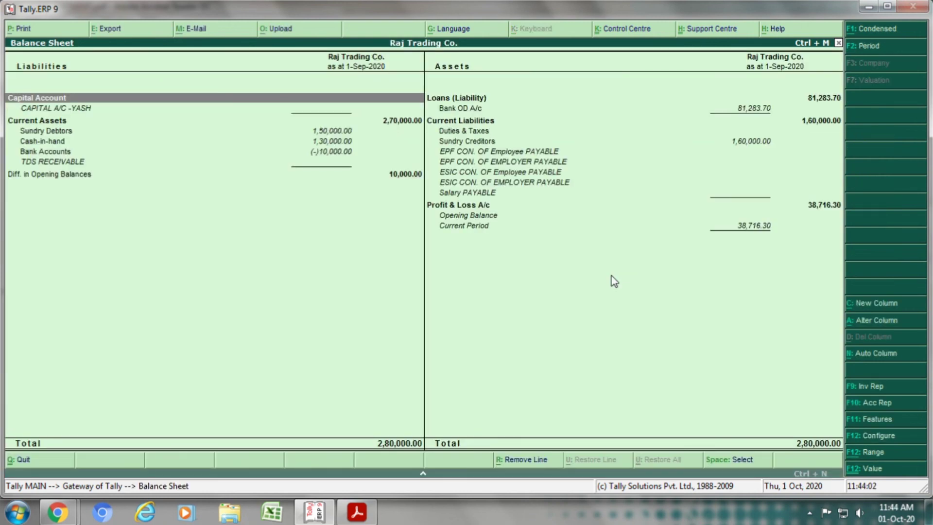
pyautogui.press('Right')
pyautogui.press('Down')
pyautogui.press('Return')
pyautogui.press('Return')
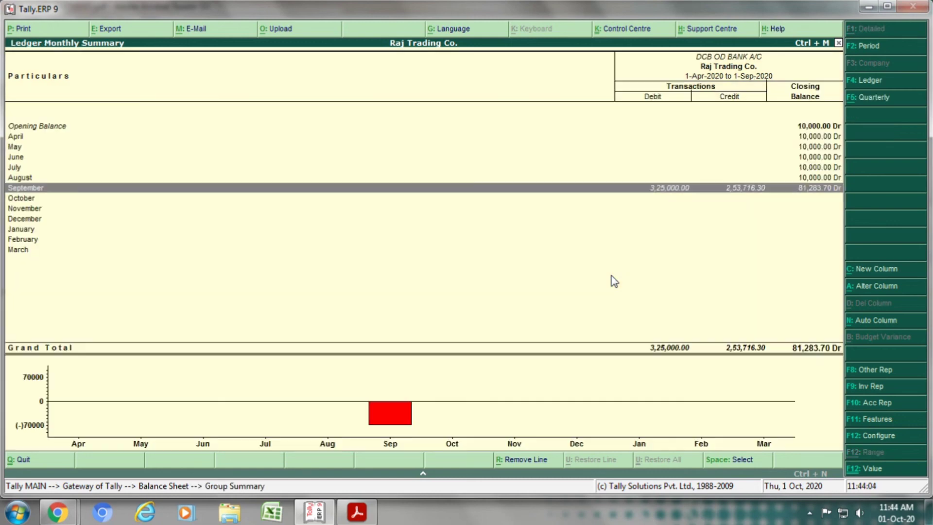
# Step: Open the September ledger vouchers of DCB OD BANK A/C, leaving the SUPER GLASS CO. receipt voucher unaltered
pyautogui.press('Return')
pyautogui.press('Return')
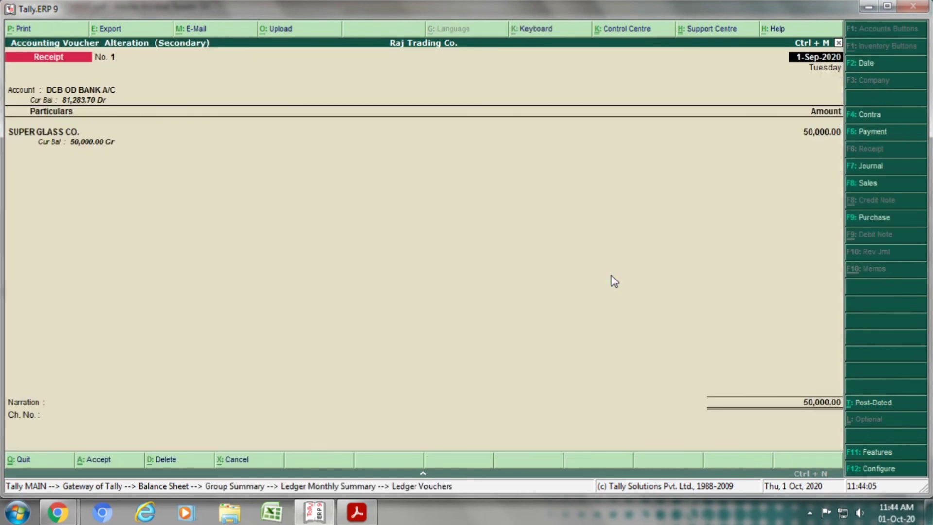
pyautogui.press('Escape')
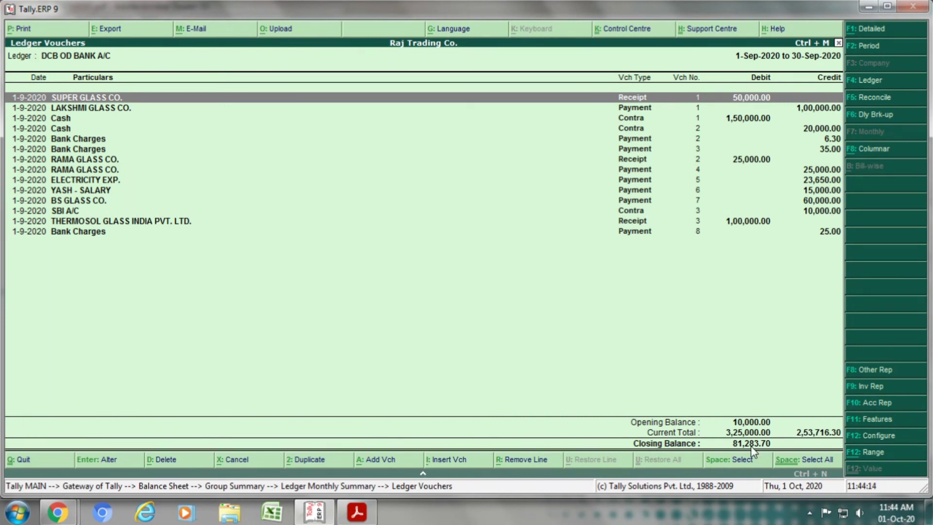
# Step: Compare the ledger's closing balance in Tally with the final account balance in the OD bank statement PDF
pyautogui.hotkey('alt', 'Tab')
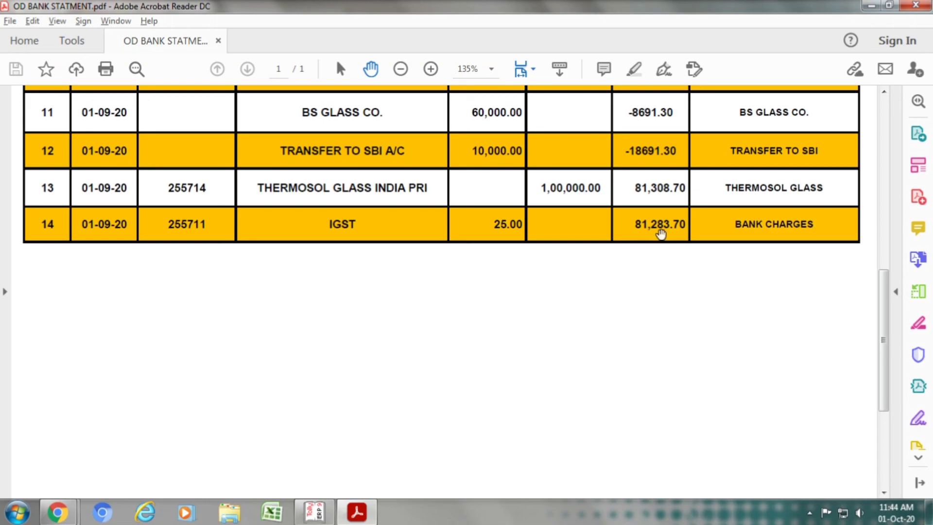
pyautogui.hotkey('alt', 'Tab')
pyautogui.hotkey('alt', 'Tab')
pyautogui.hotkey('alt', 'Tab')
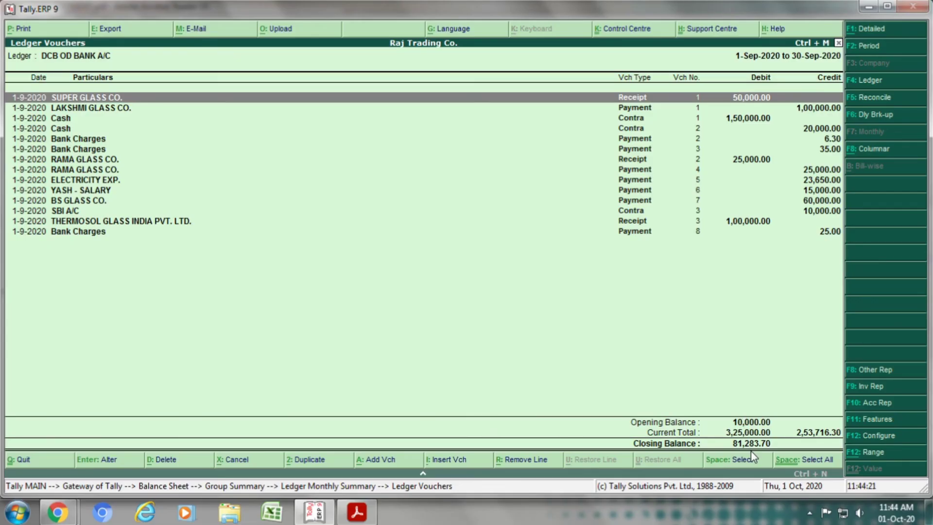
pyautogui.hotkey('alt', 'Tab')
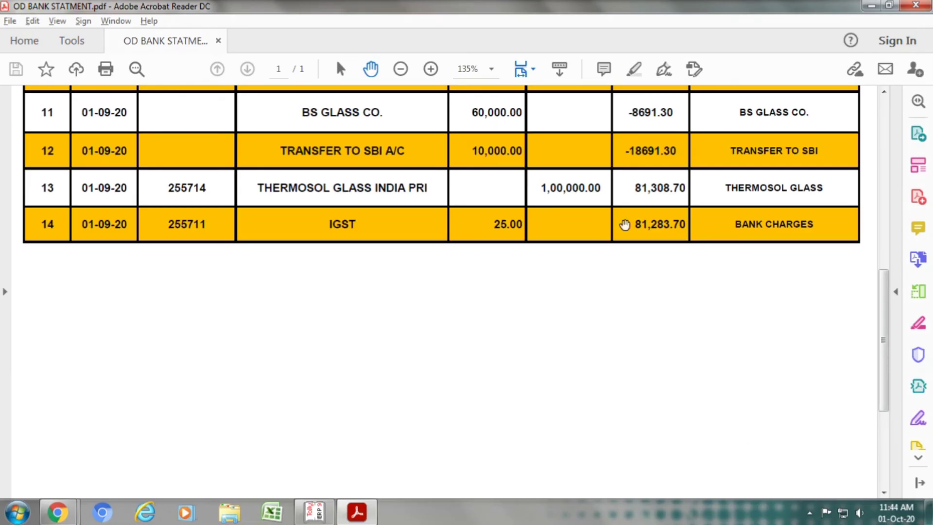
pyautogui.hotkey('alt', 'Tab')
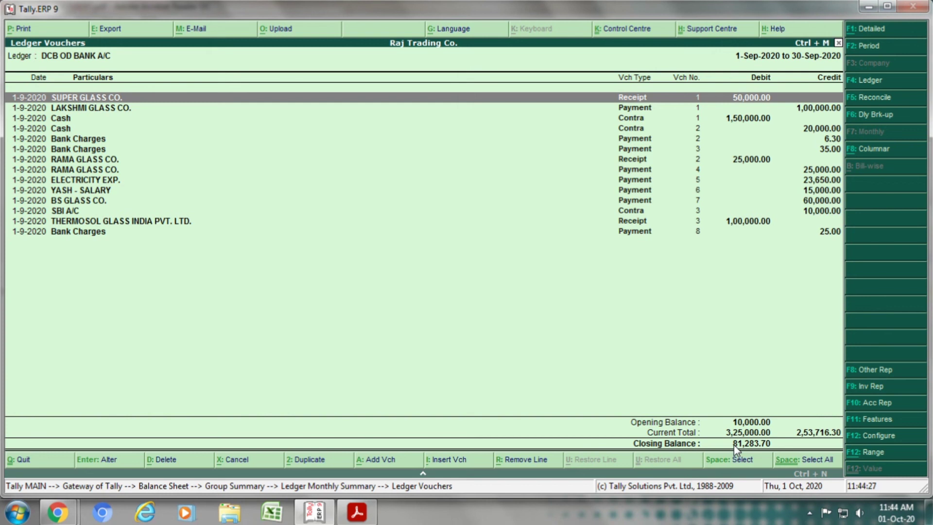
# Step: Hide the last Bank Charges and THERMOSOL GLASS INDIA PVT. LTD. lines to check the running balance, and return to the balance sheet
pyautogui.click(640, 232)
pyautogui.hotkey('alt', 'r')
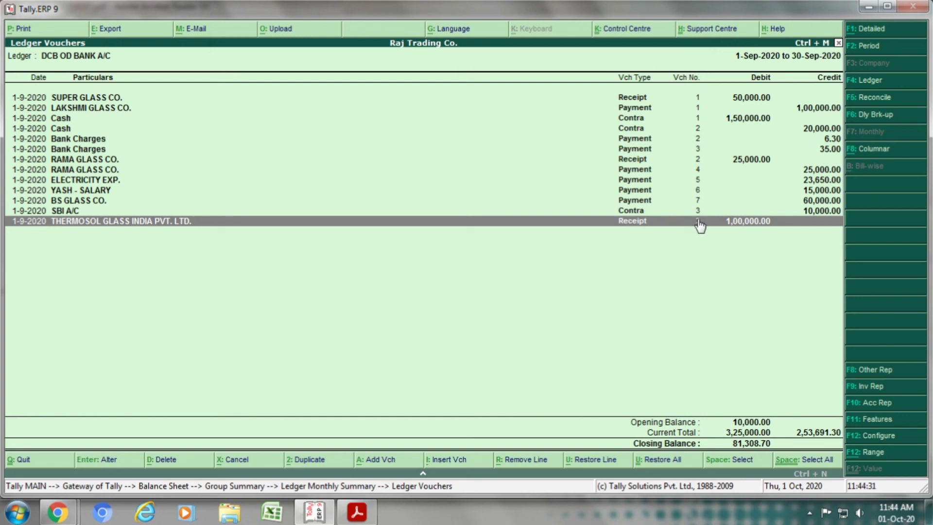
pyautogui.hotkey('alt', 'r')
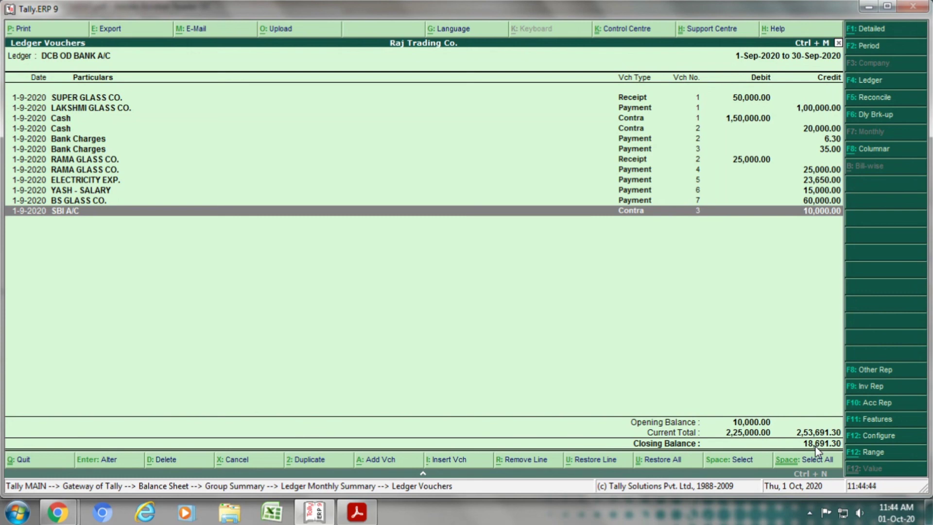
pyautogui.press('Escape')
pyautogui.press('Escape')
pyautogui.press('Escape')
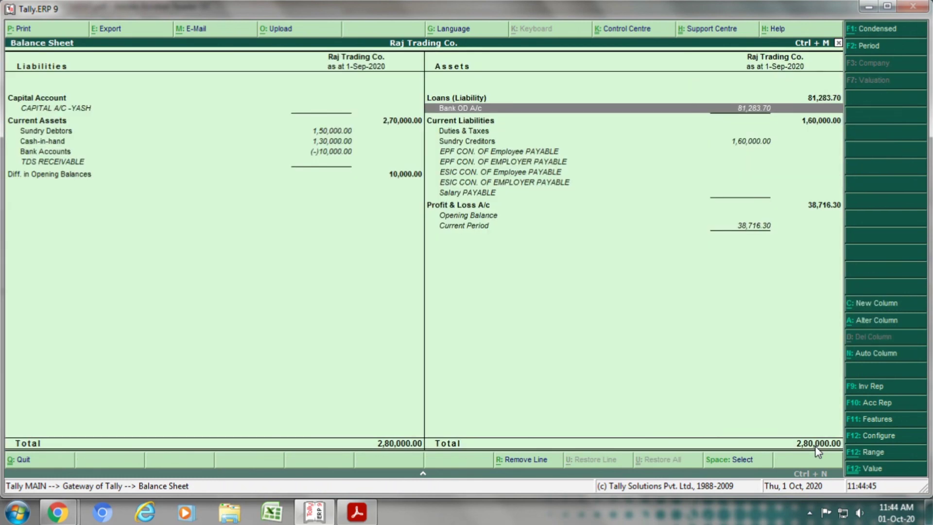
# Step: Switch to the OD bank statement PDF and review its transactions from the first entry onward
pyautogui.hotkey('alt', 'Tab')
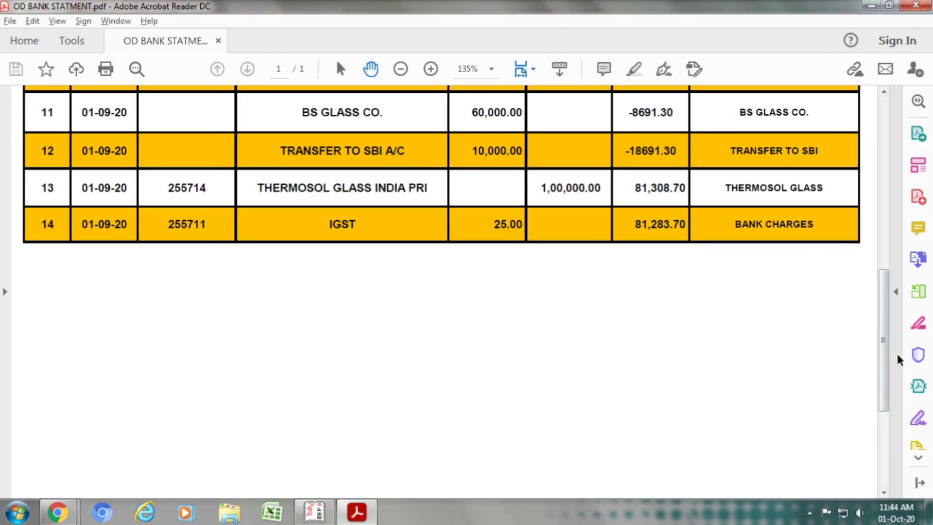
pyautogui.moveTo(889, 347); pyautogui.dragTo(876, 153)
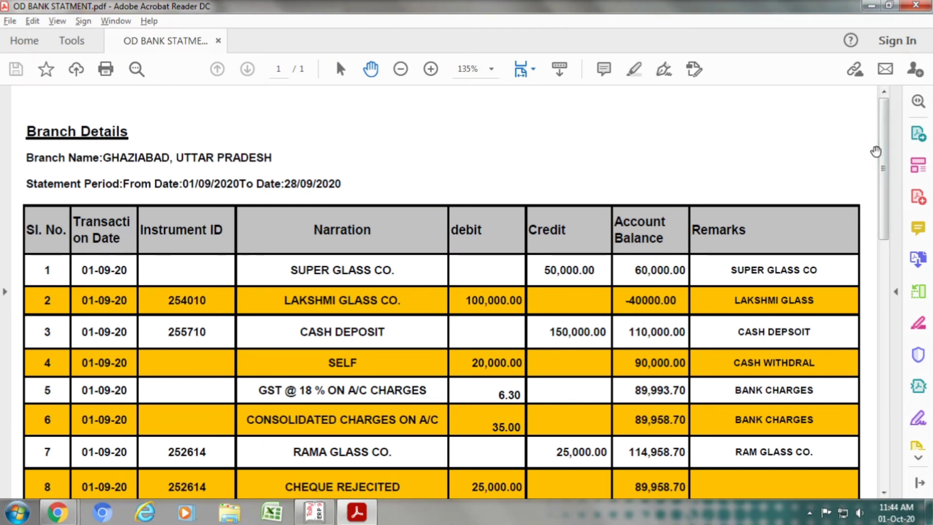
pyautogui.moveTo(886, 150); pyautogui.dragTo(884, 188)
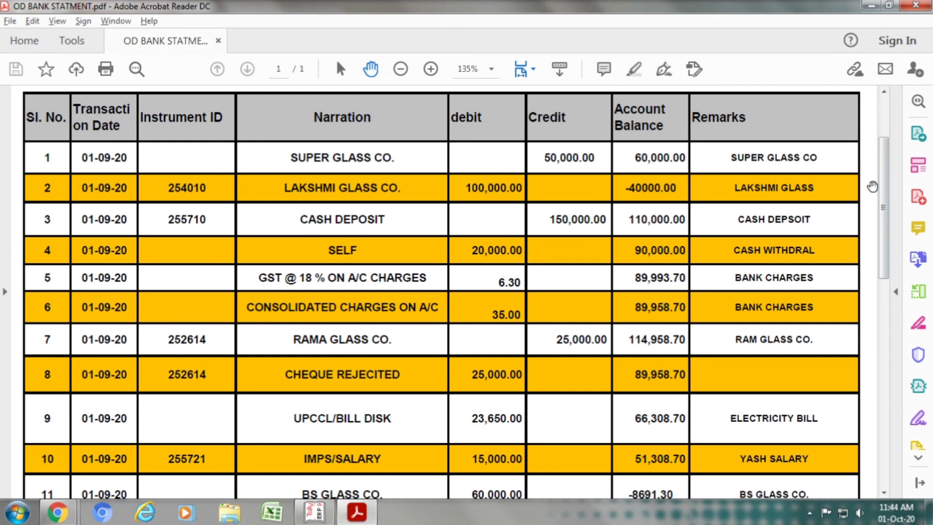